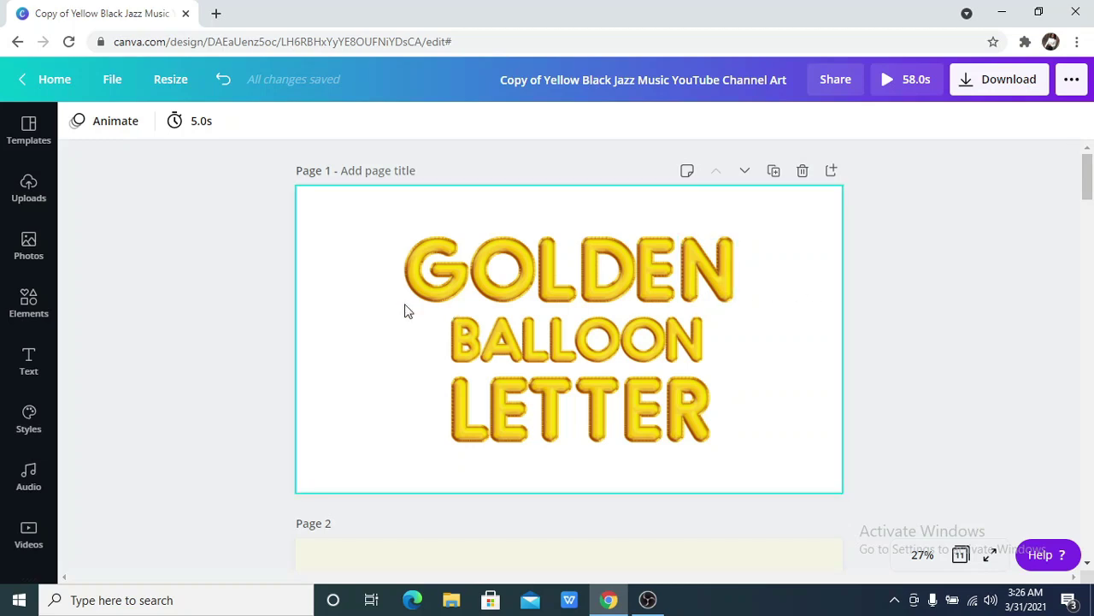
# Open the elements library and clear its list of recent searches
pyautogui.click(28, 304)
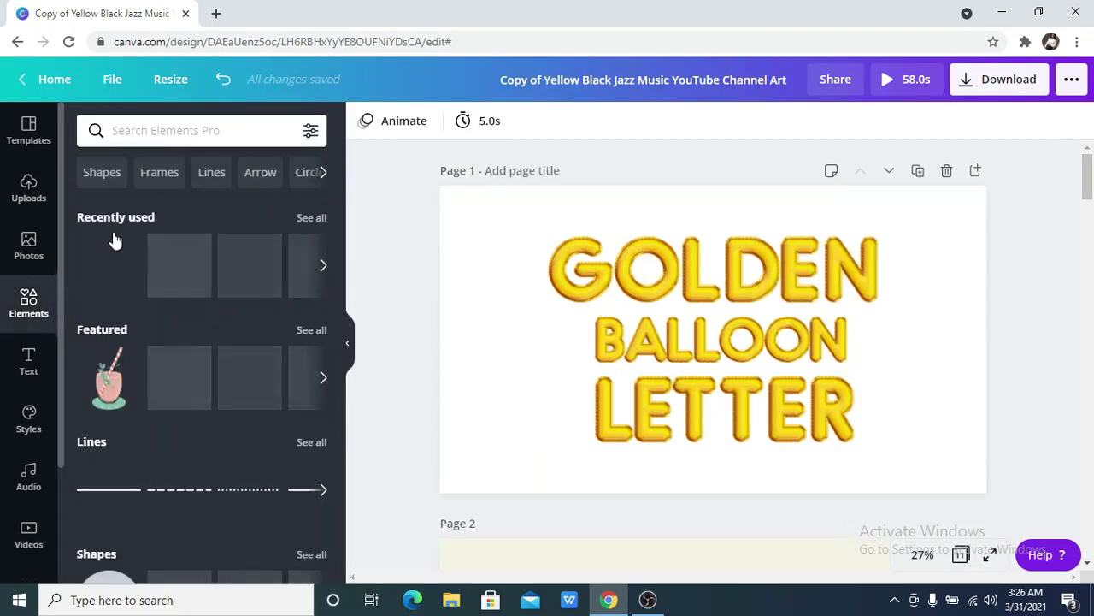
pyautogui.click(171, 140)
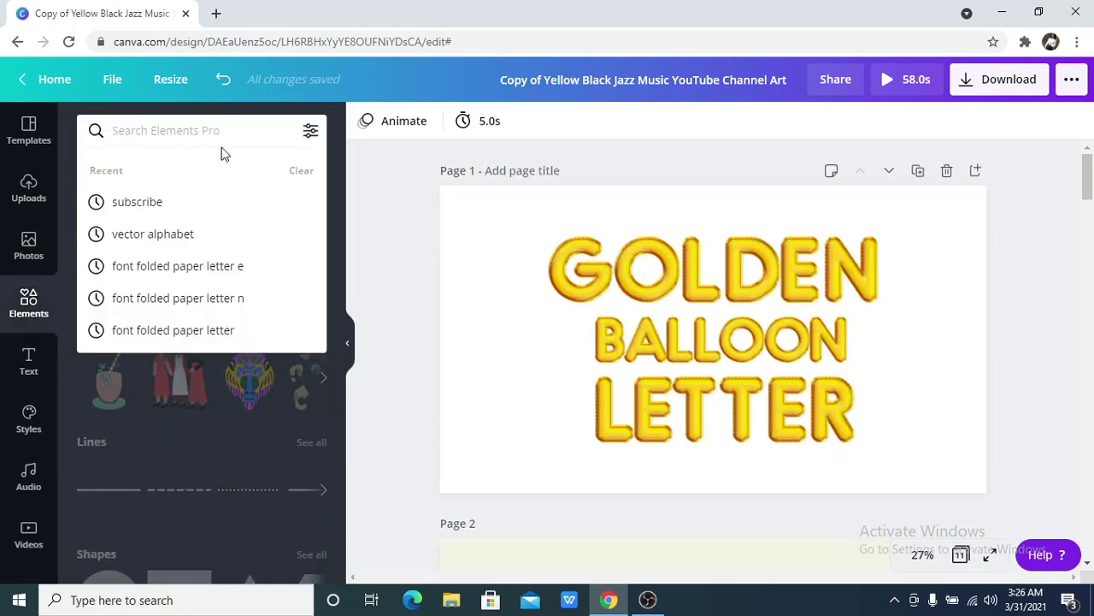
pyautogui.click(287, 170)
# Search the elements library for "golden balloon letter"
pyautogui.click(246, 137)
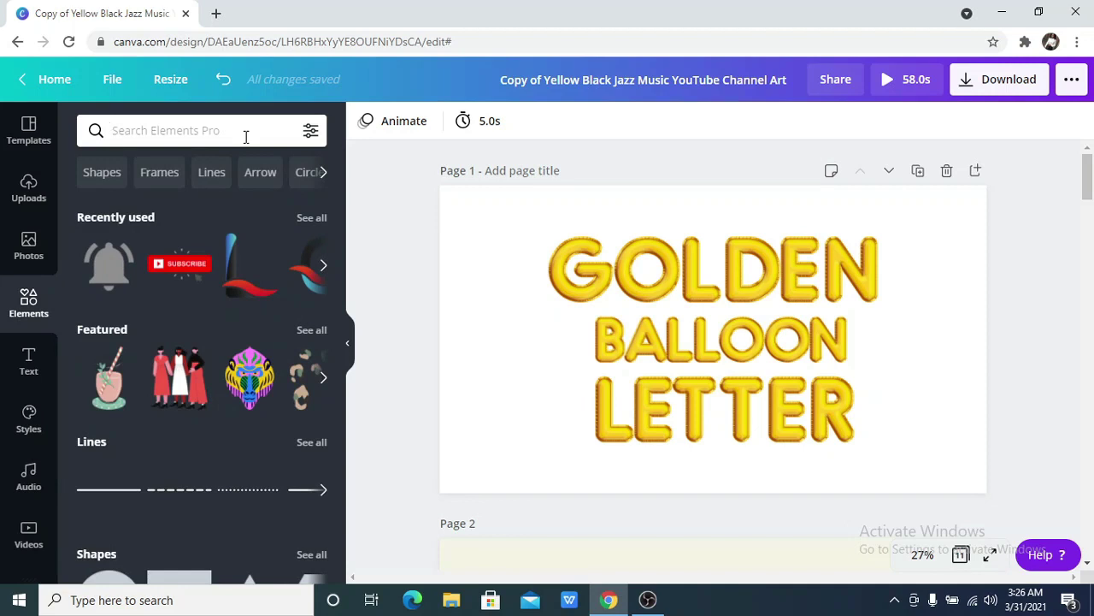
pyautogui.write('golden')
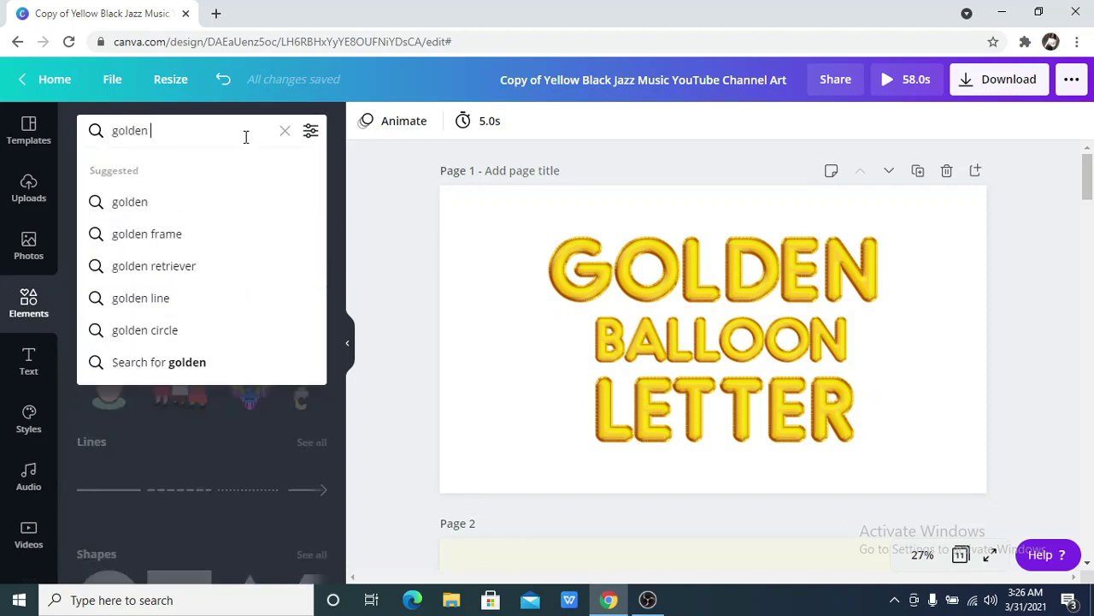
pyautogui.write(' ba')
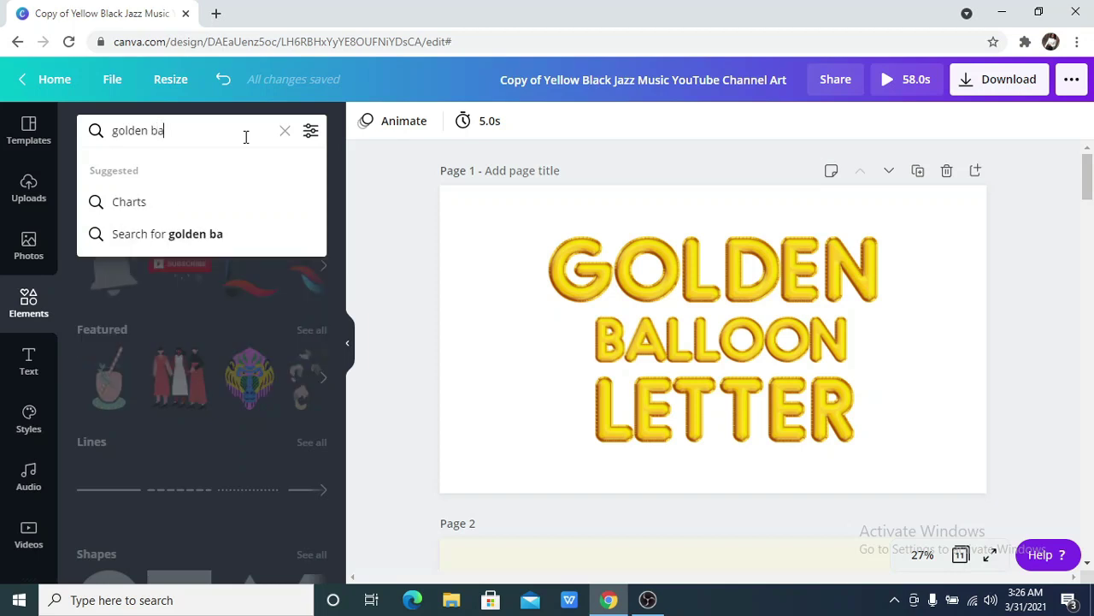
pyautogui.write('lloo')
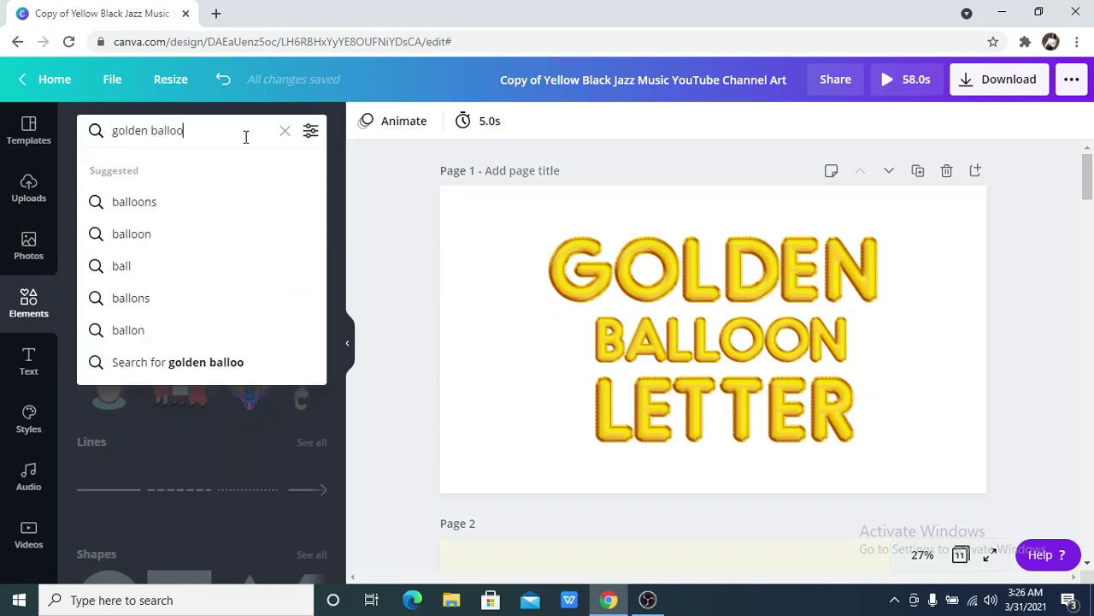
pyautogui.write('n ')
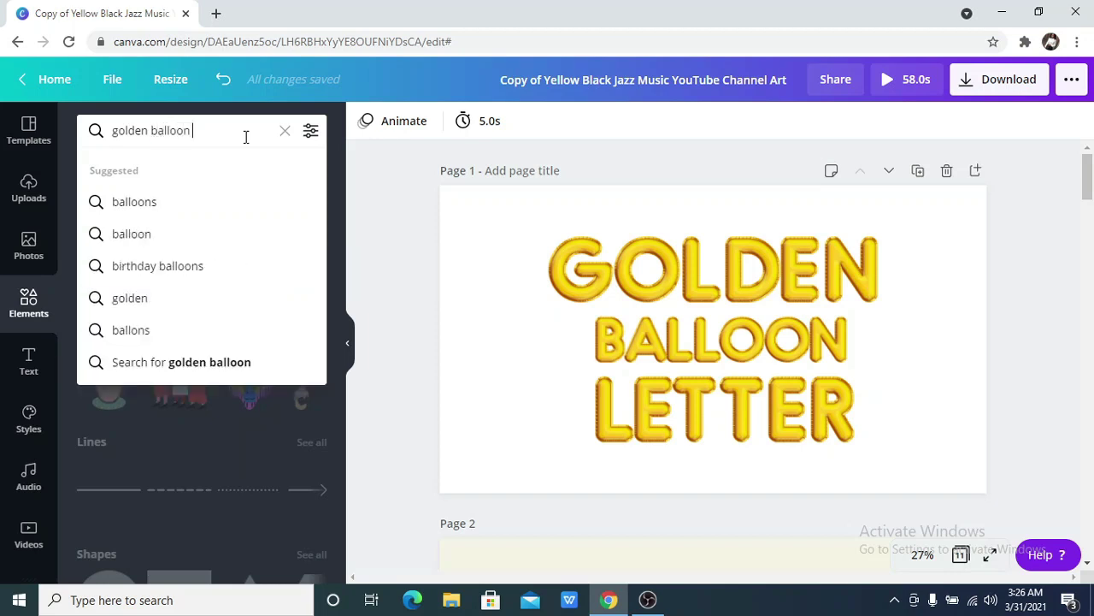
pyautogui.write('letter')
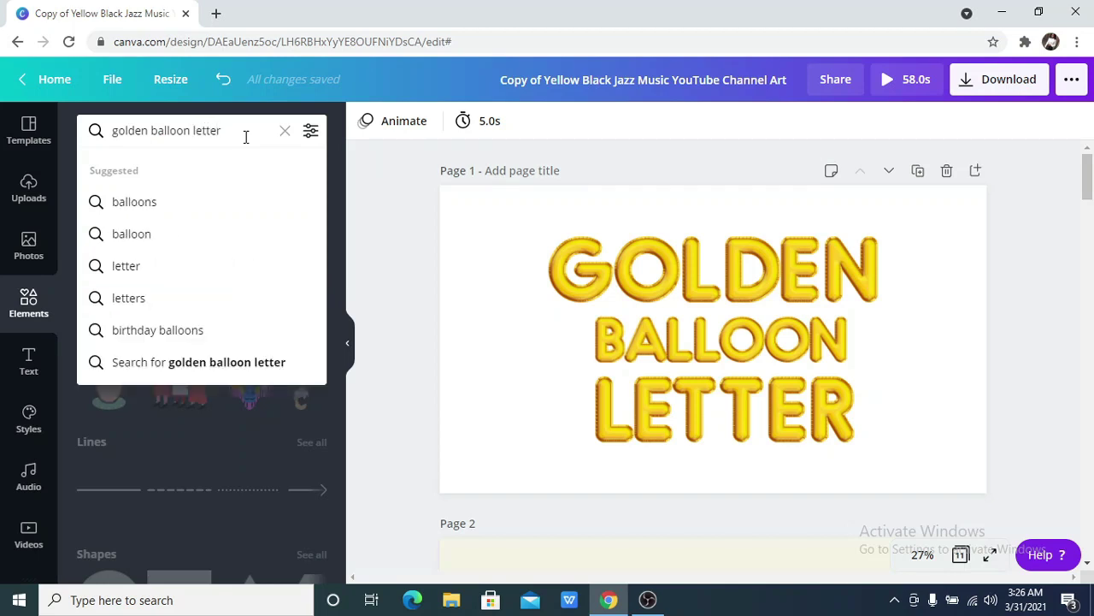
pyautogui.press('Return')
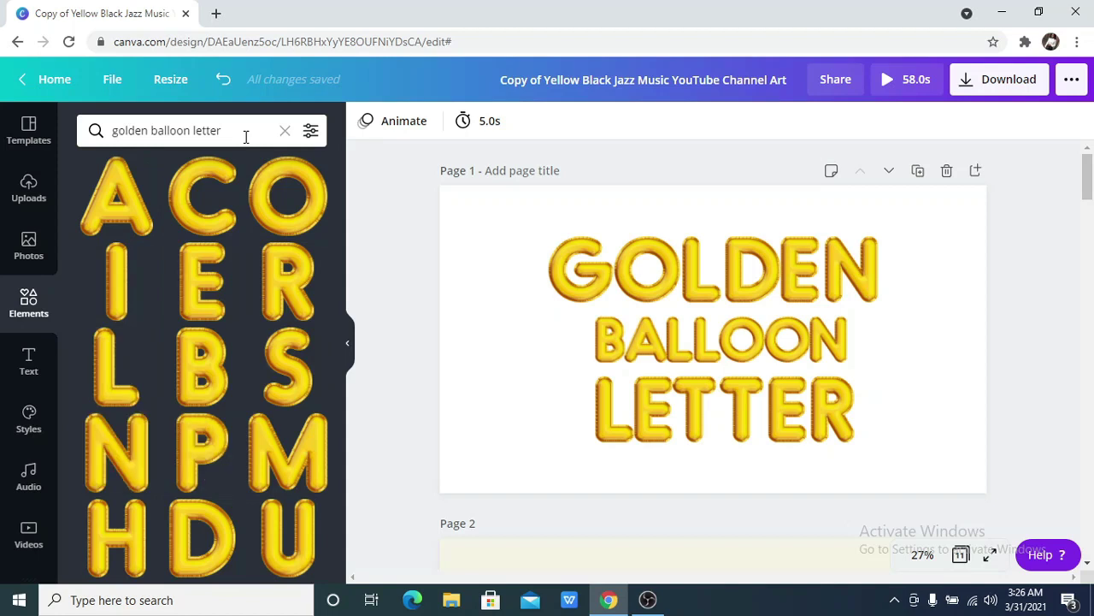
# Look through the golden balloon letter results to see which letters and related graphics are offered, and close the elements library
pyautogui.scroll(-5, 262, 300)
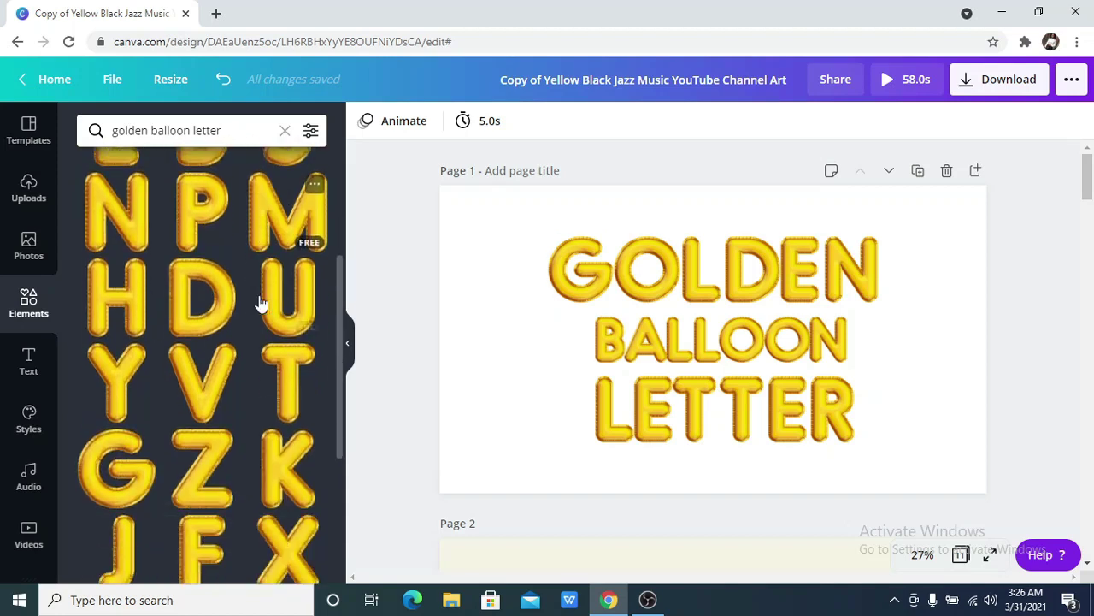
pyautogui.scroll(-1, 261, 303)
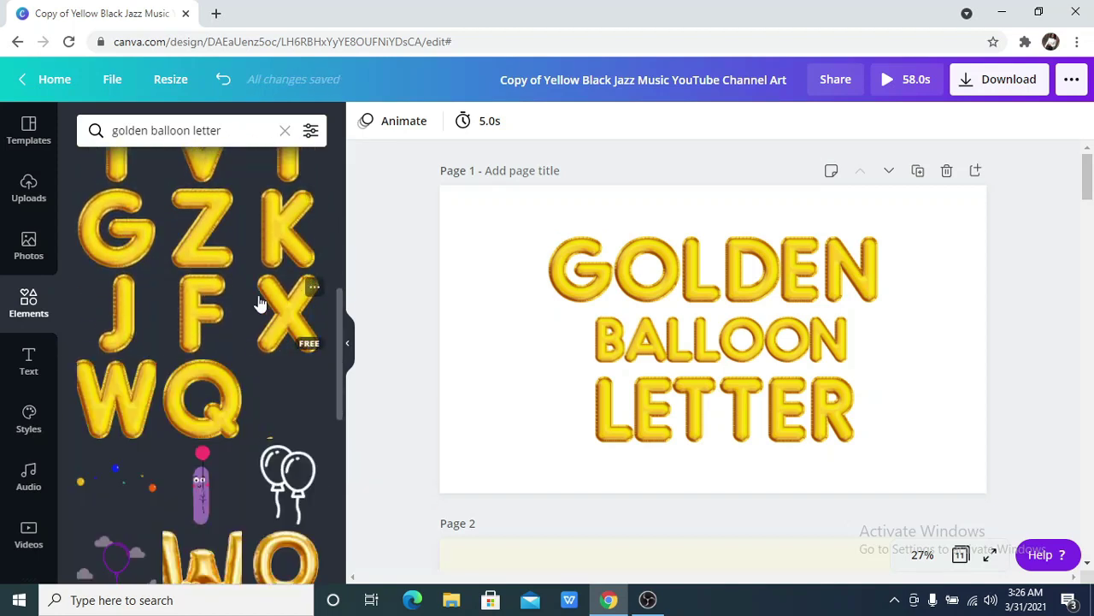
pyautogui.scroll(-2, 261, 304)
pyautogui.scroll(-3, 261, 304)
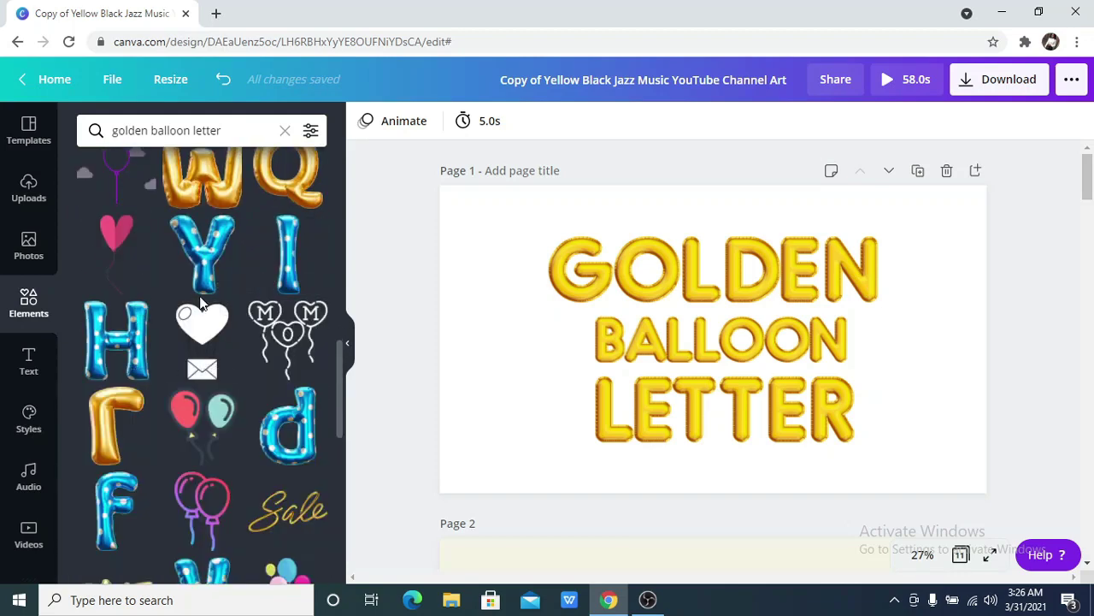
pyautogui.scroll(1, 205, 282)
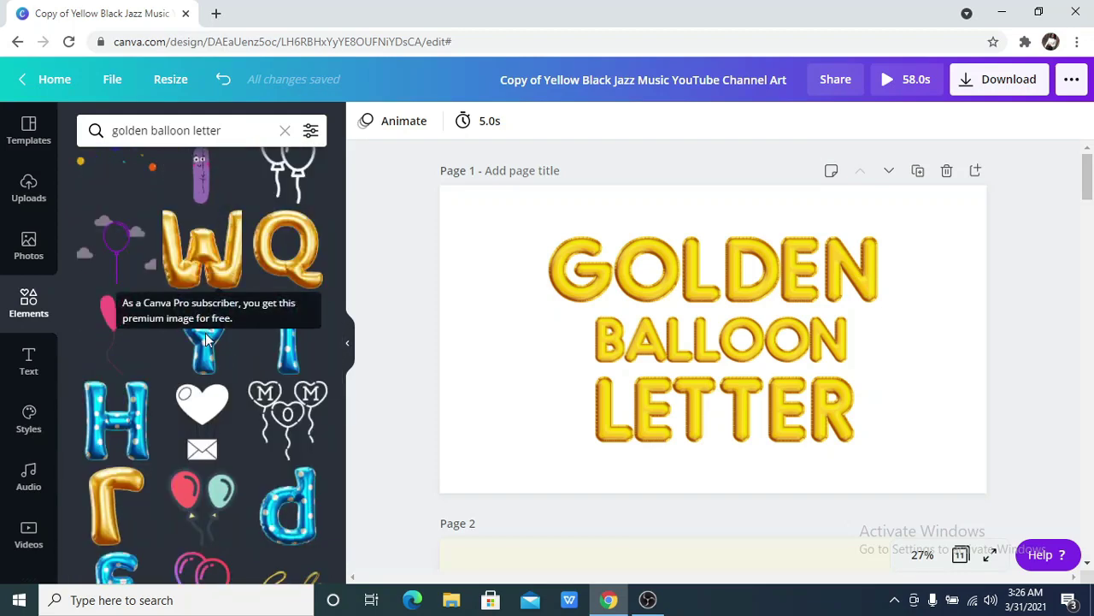
pyautogui.scroll(-1, 214, 369)
pyautogui.scroll(-3, 214, 371)
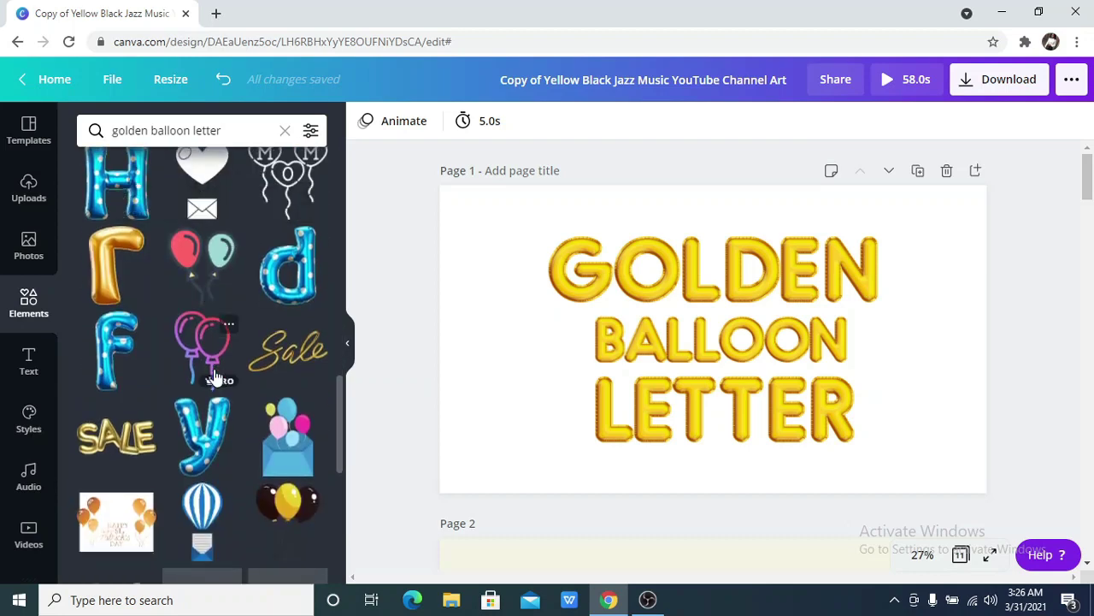
pyautogui.scroll(-1, 215, 363)
pyautogui.scroll(-2, 214, 363)
pyautogui.scroll(6, 214, 363)
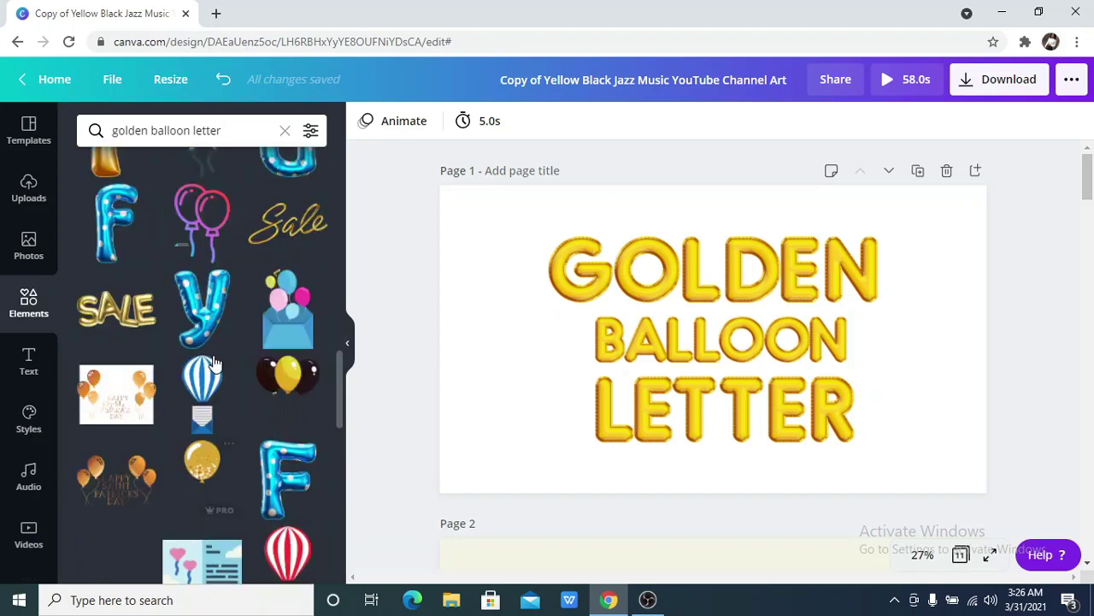
pyautogui.scroll(5, 213, 364)
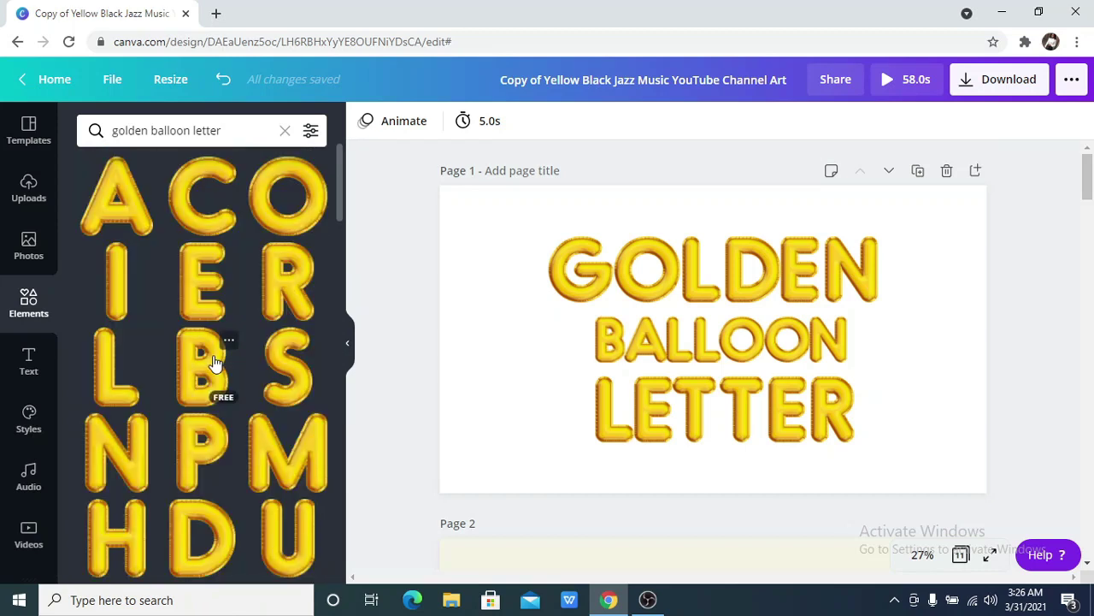
pyautogui.click(350, 347)
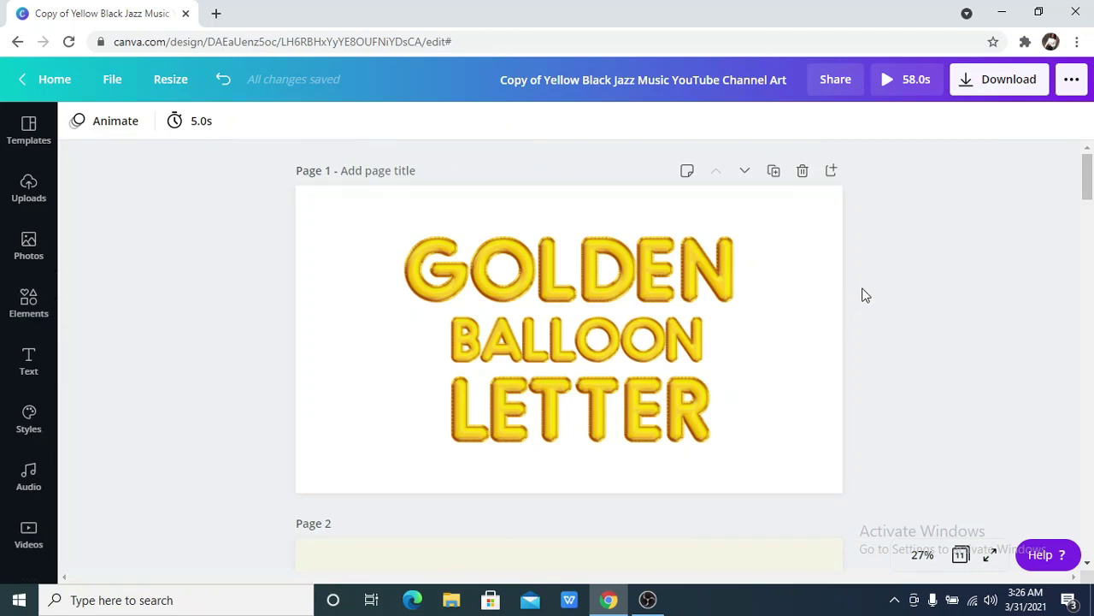
# Search the elements library for "melting cream letter", the style of the lettering on page 2
pyautogui.scroll(-1, 863, 294)
pyautogui.scroll(-3, 867, 285)
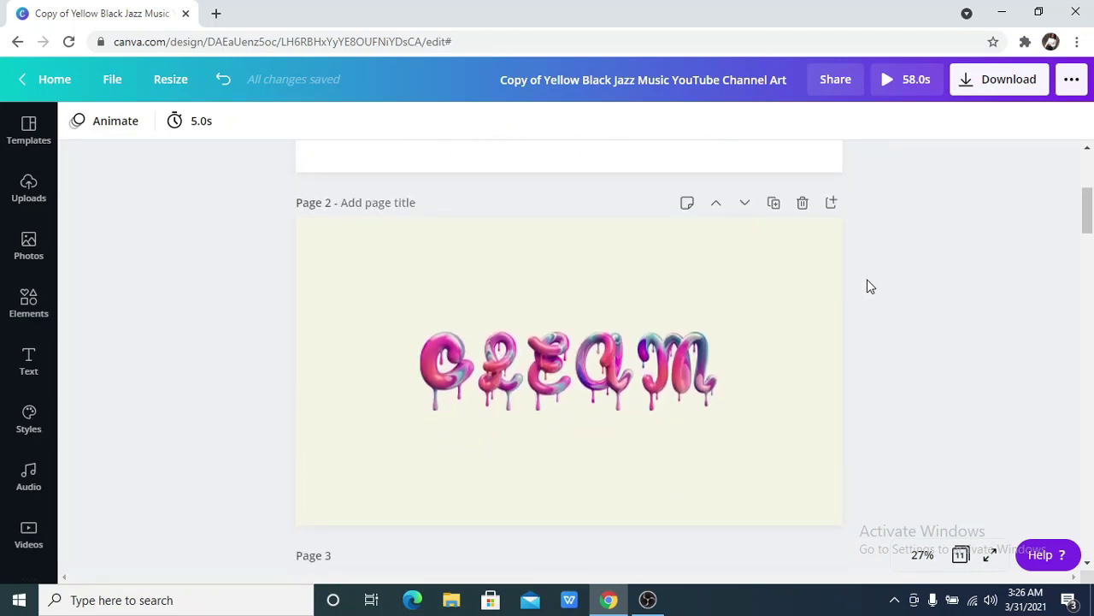
pyautogui.scroll(-3, 861, 279)
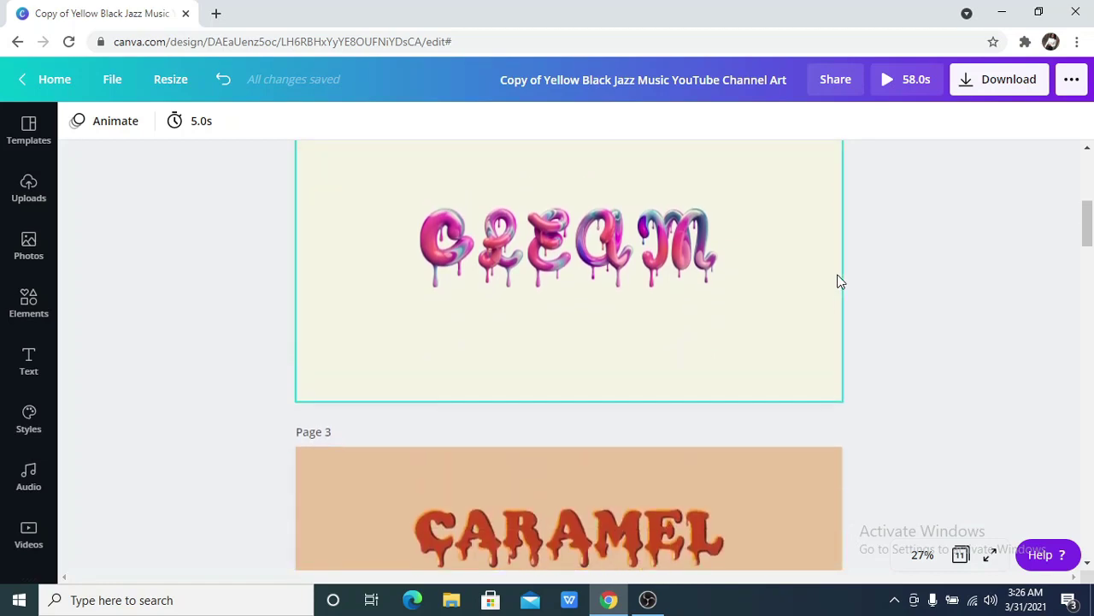
pyautogui.scroll(2, 829, 279)
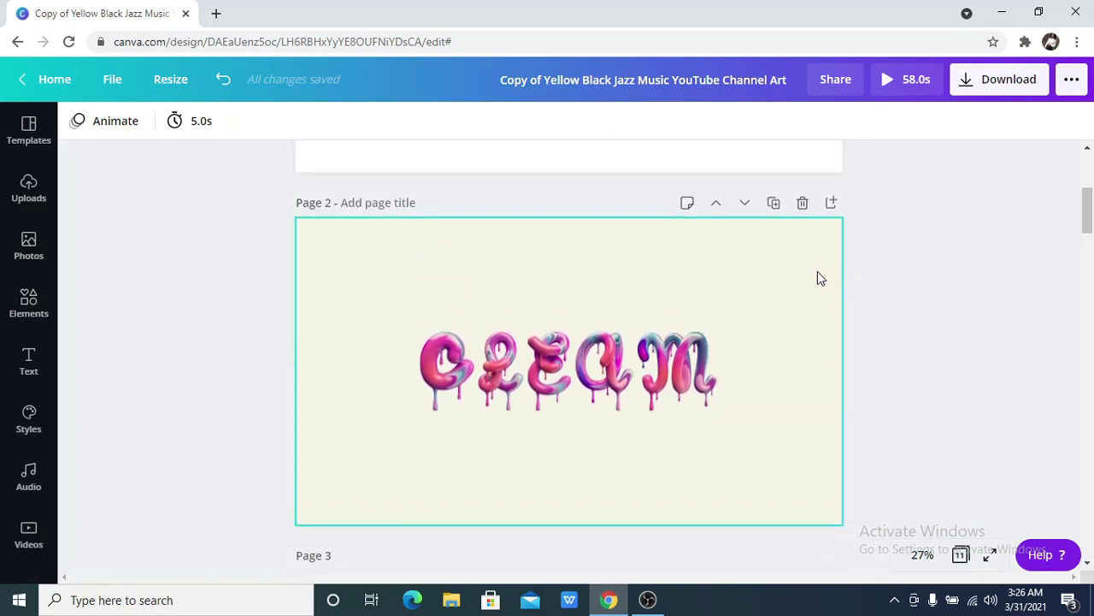
pyautogui.click(52, 288)
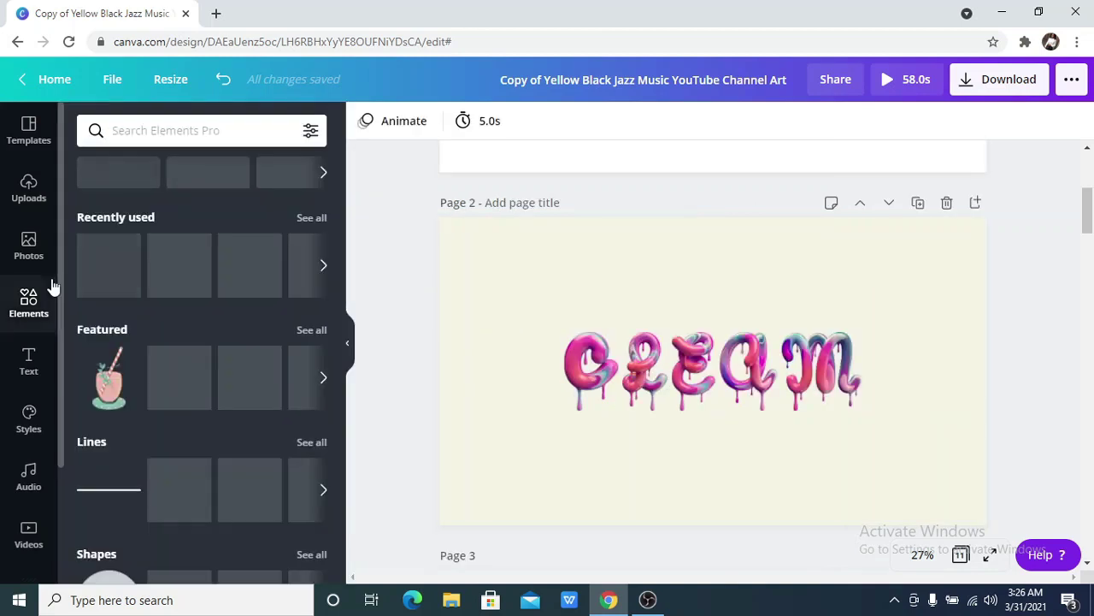
pyautogui.click(159, 137)
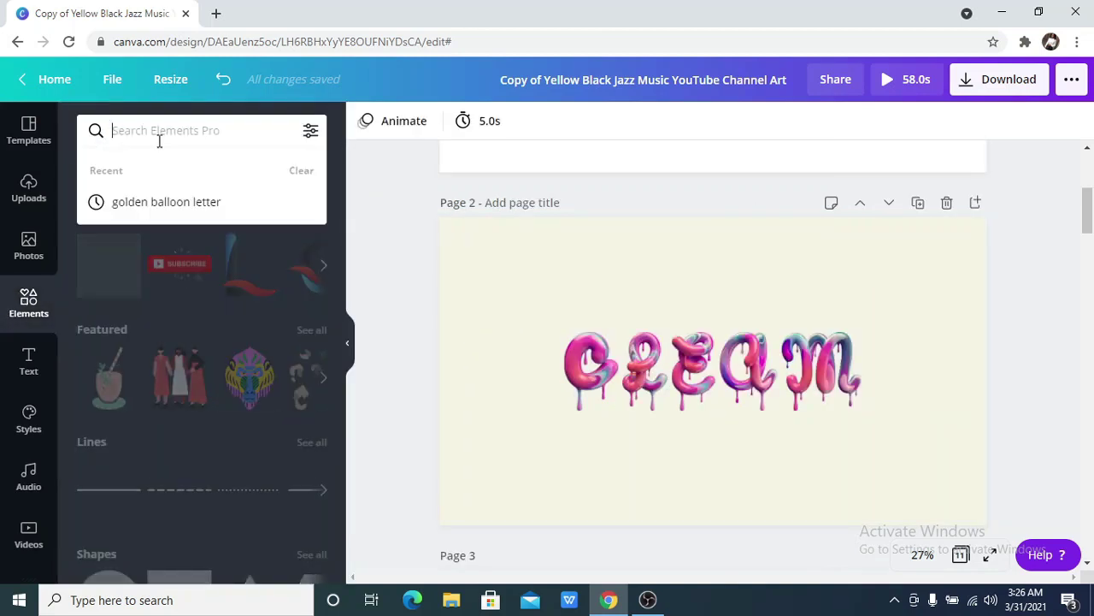
pyautogui.write('mel')
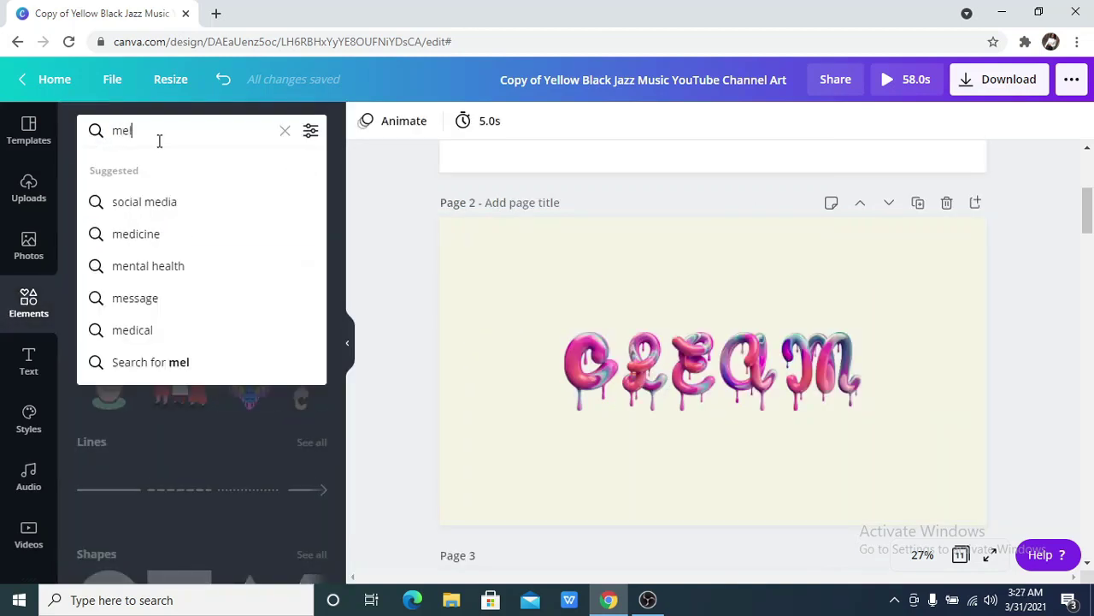
pyautogui.write('ting ')
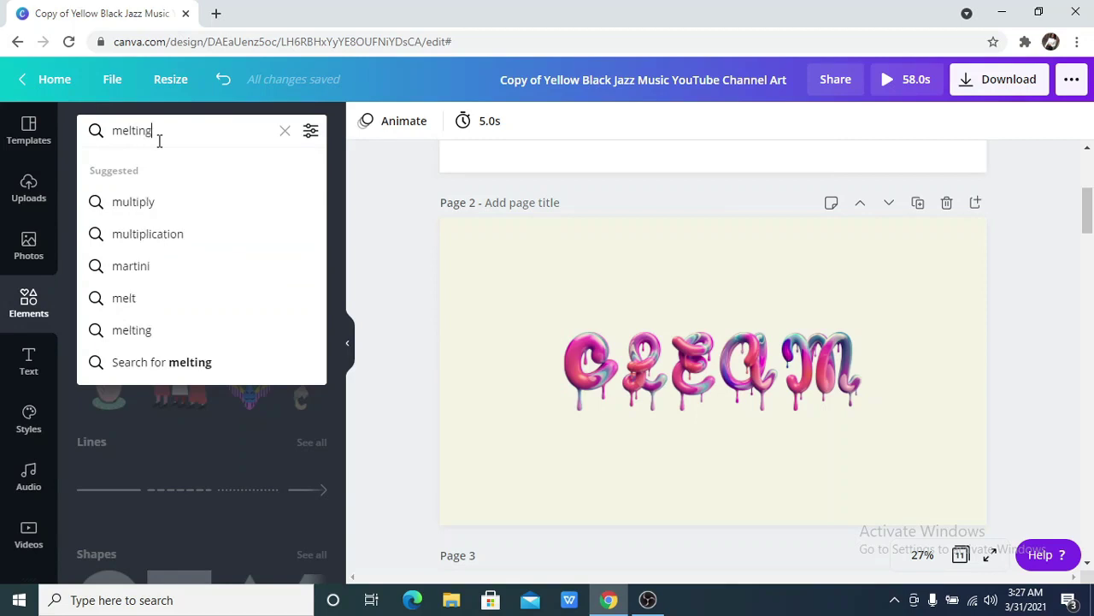
pyautogui.write('crea')
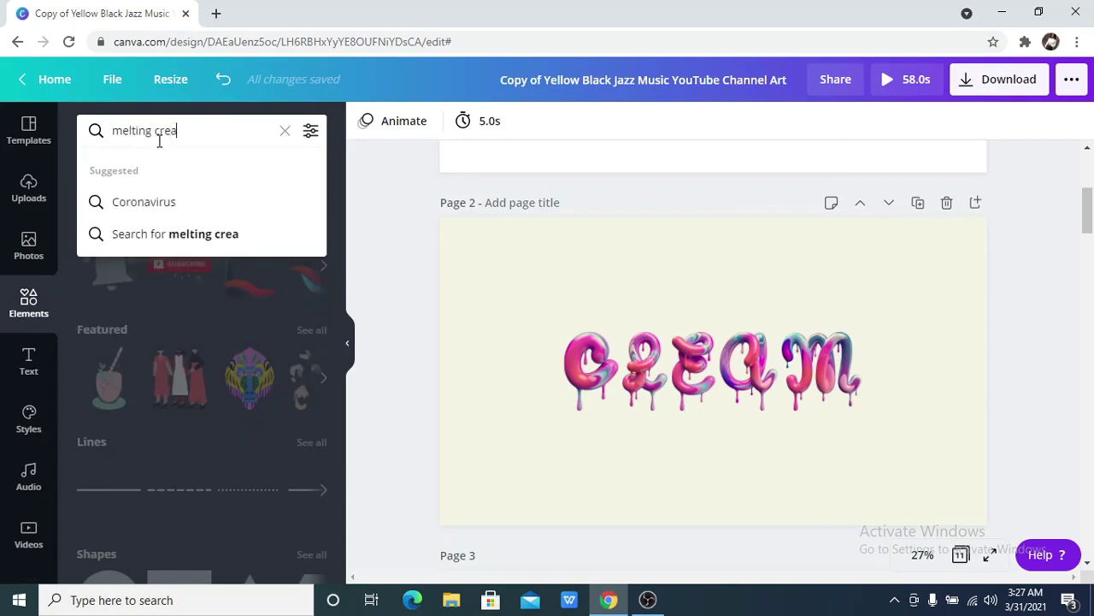
pyautogui.write('m lett')
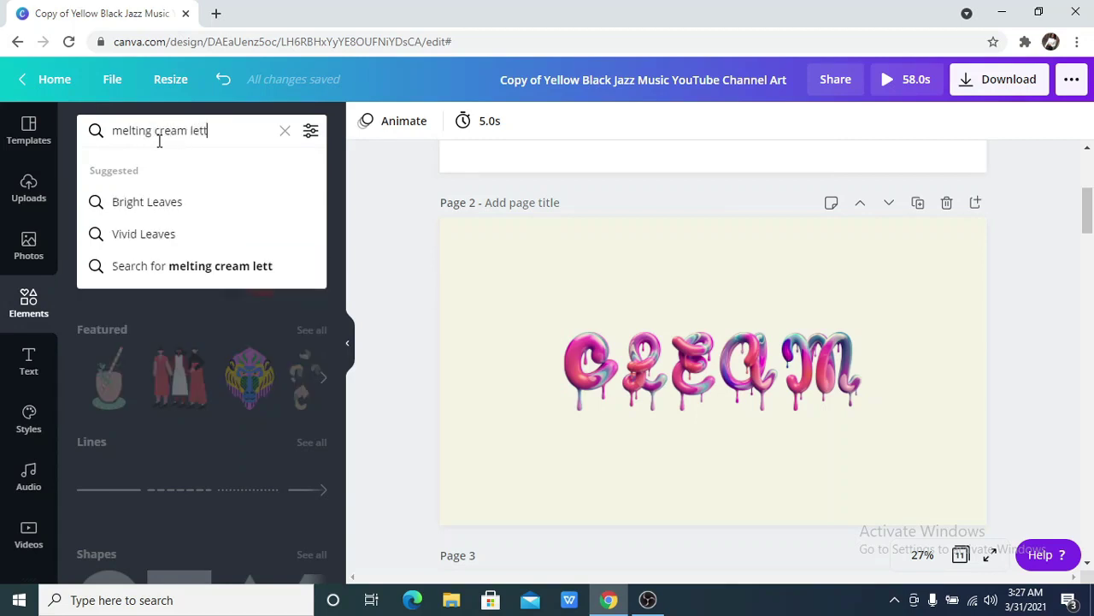
pyautogui.write('er')
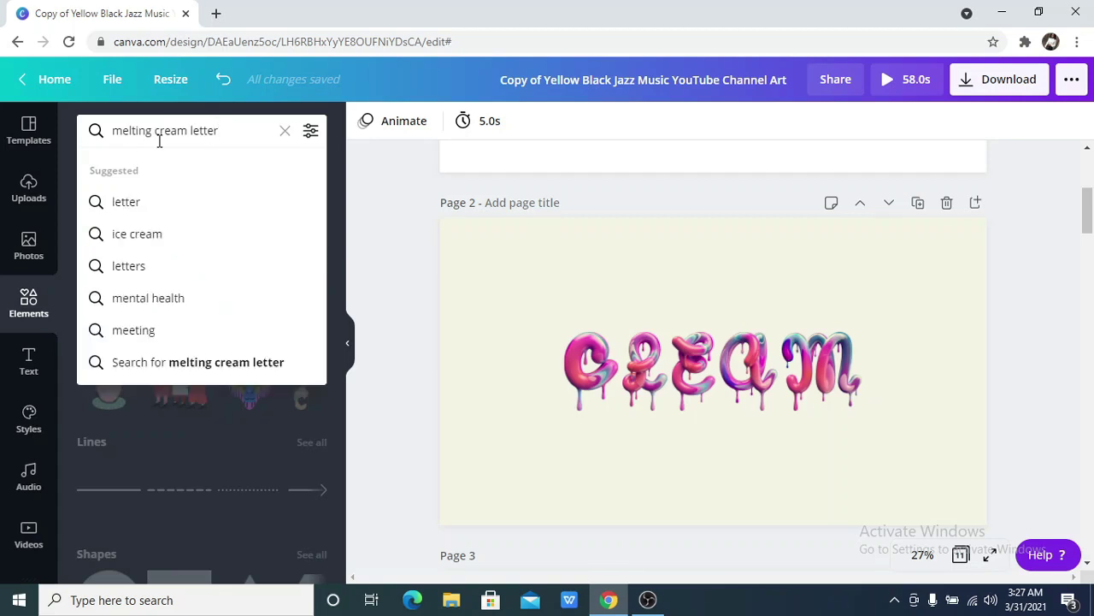
pyautogui.press('Return')
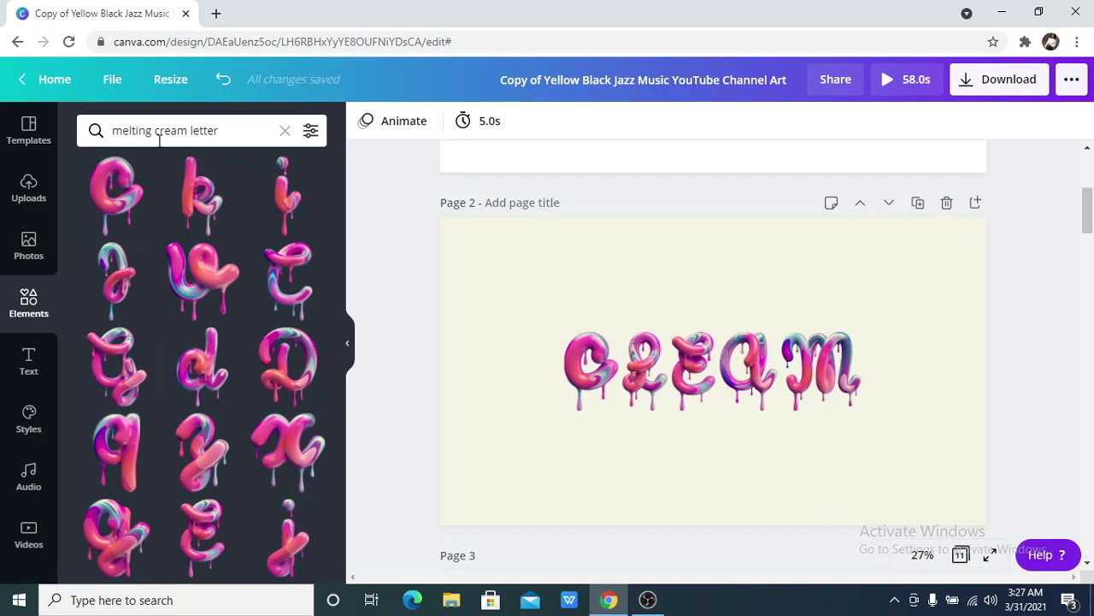
# Look through the melting cream letter results to see which dripping letters and related graphics are offered
pyautogui.moveTo(149, 181)
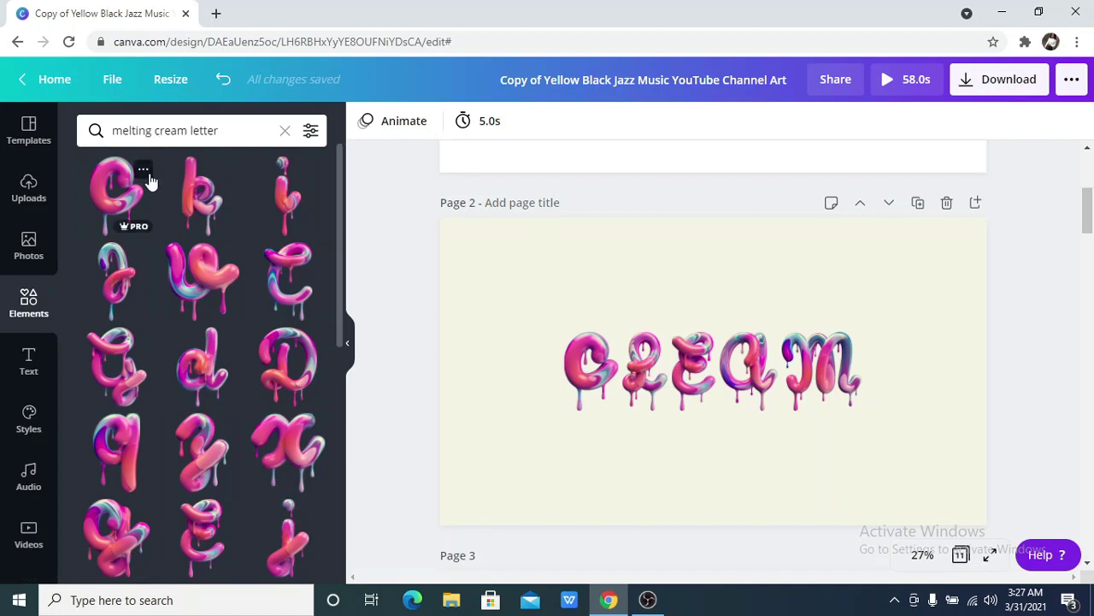
pyautogui.scroll(-3, 242, 254)
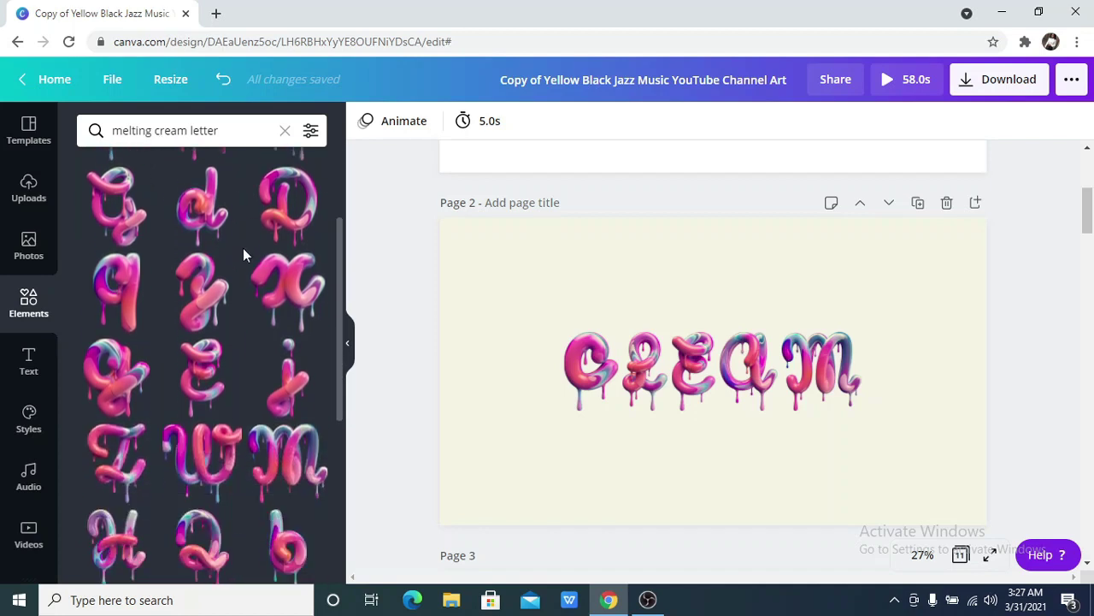
pyautogui.scroll(-3, 243, 254)
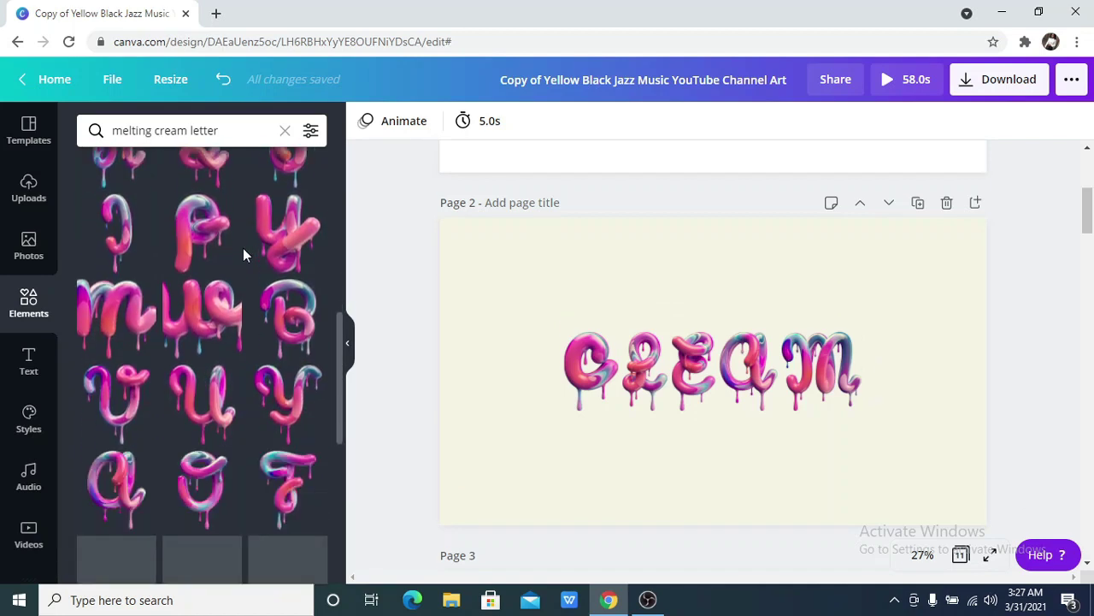
pyautogui.scroll(-4, 243, 254)
pyautogui.scroll(5, 243, 254)
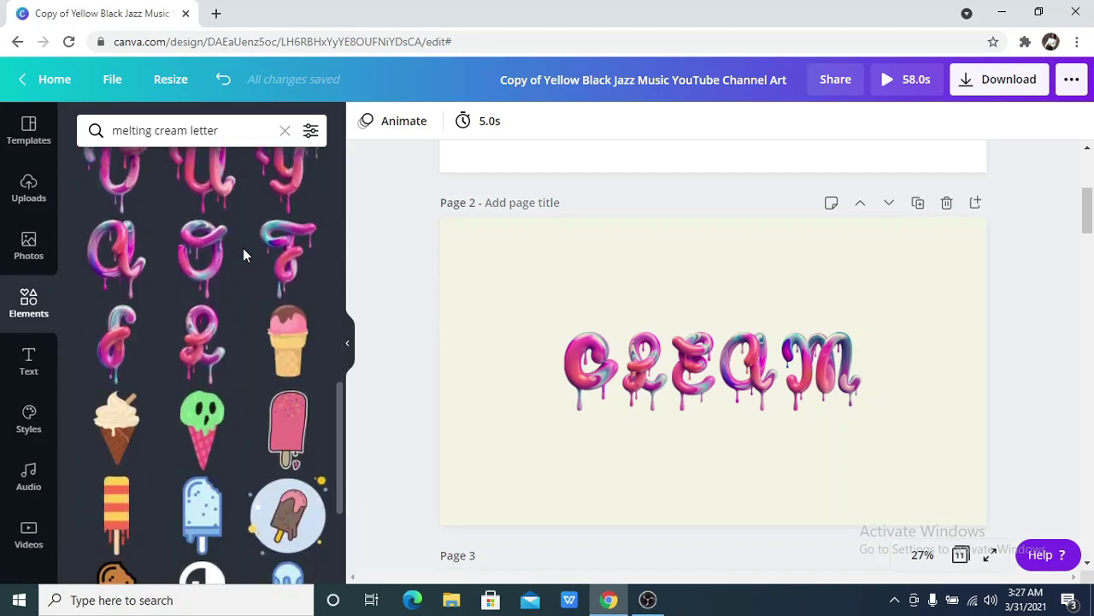
pyautogui.scroll(3, 243, 254)
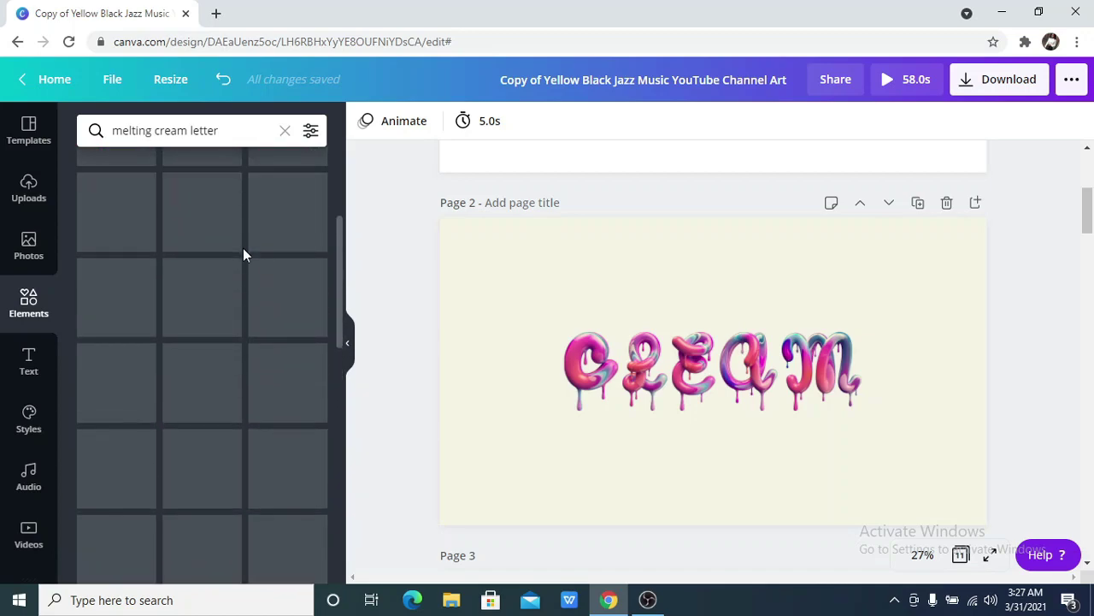
pyautogui.scroll(4, 243, 254)
pyautogui.scroll(-9, 243, 253)
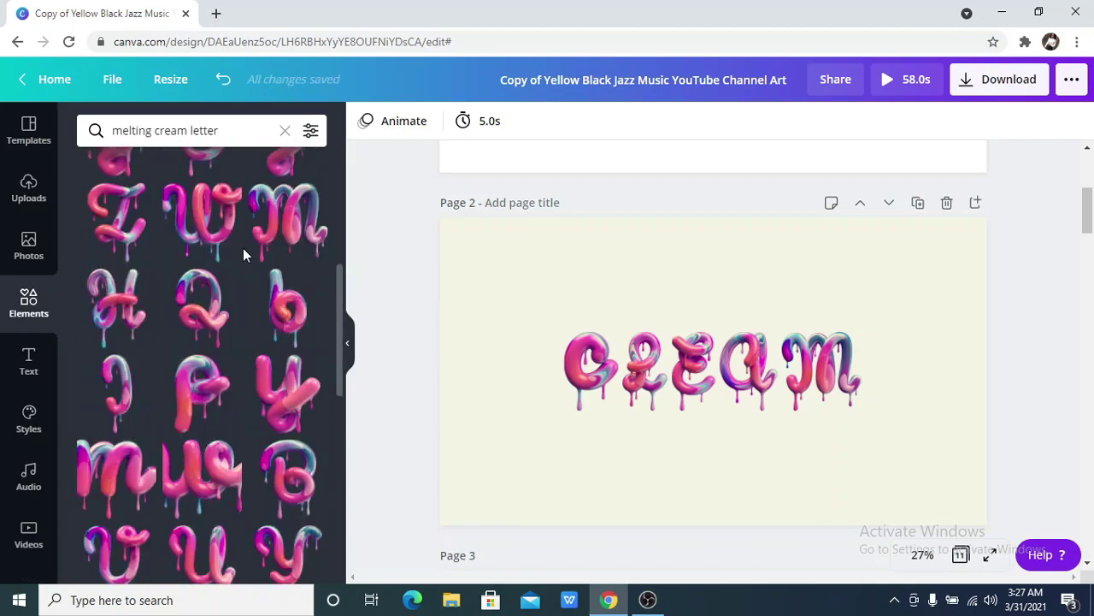
pyautogui.scroll(-2, 243, 254)
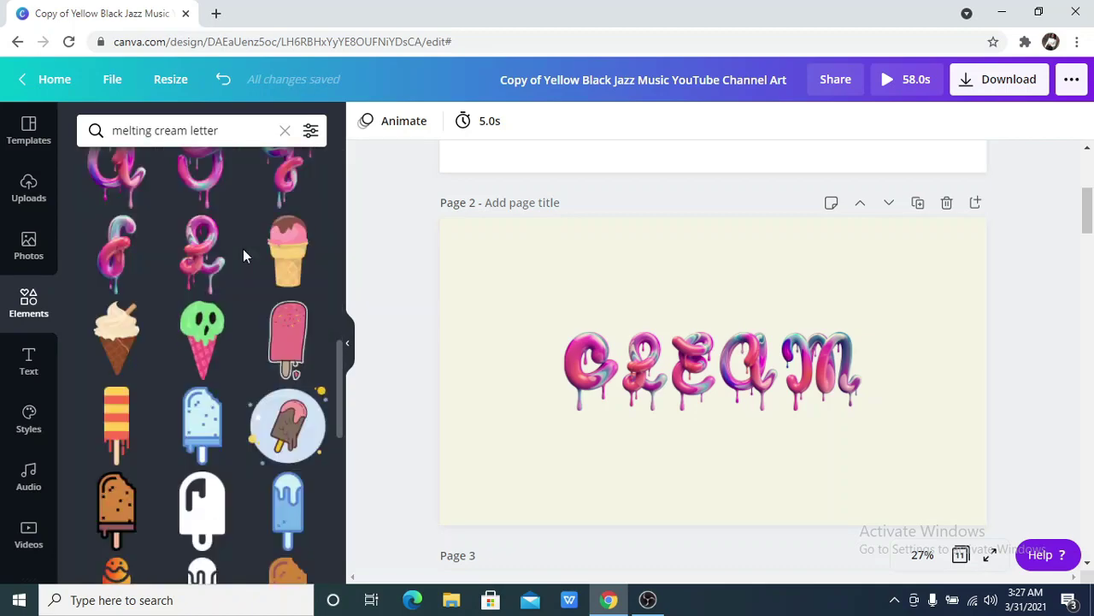
# Go over the rest of the melting cream letter results and the alphabet again, and close the elements library
pyautogui.scroll(-1, 243, 254)
pyautogui.scroll(-3, 243, 249)
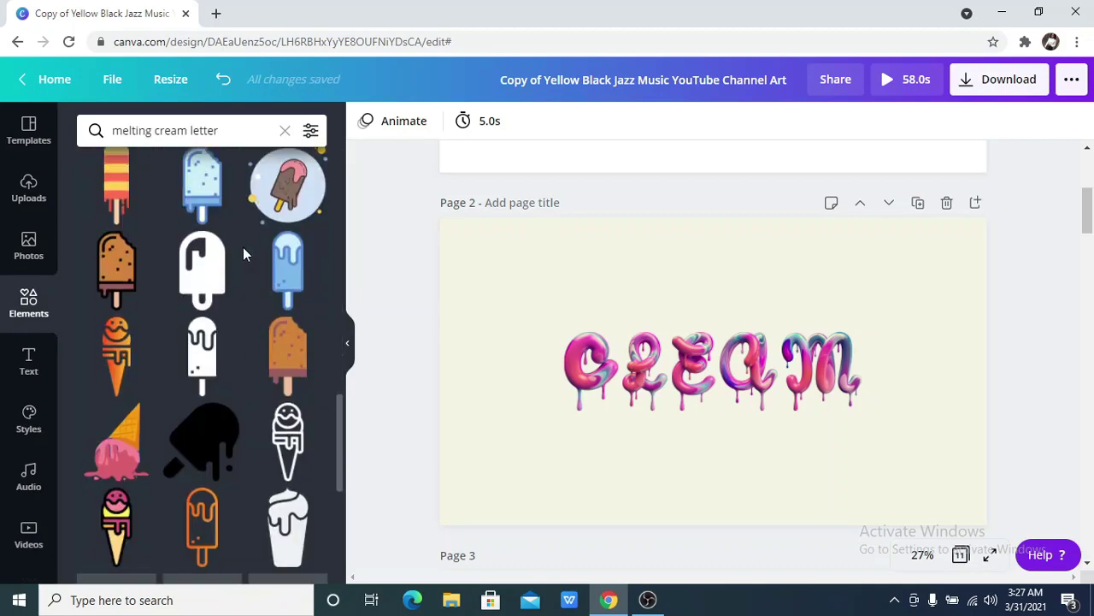
pyautogui.scroll(4, 243, 247)
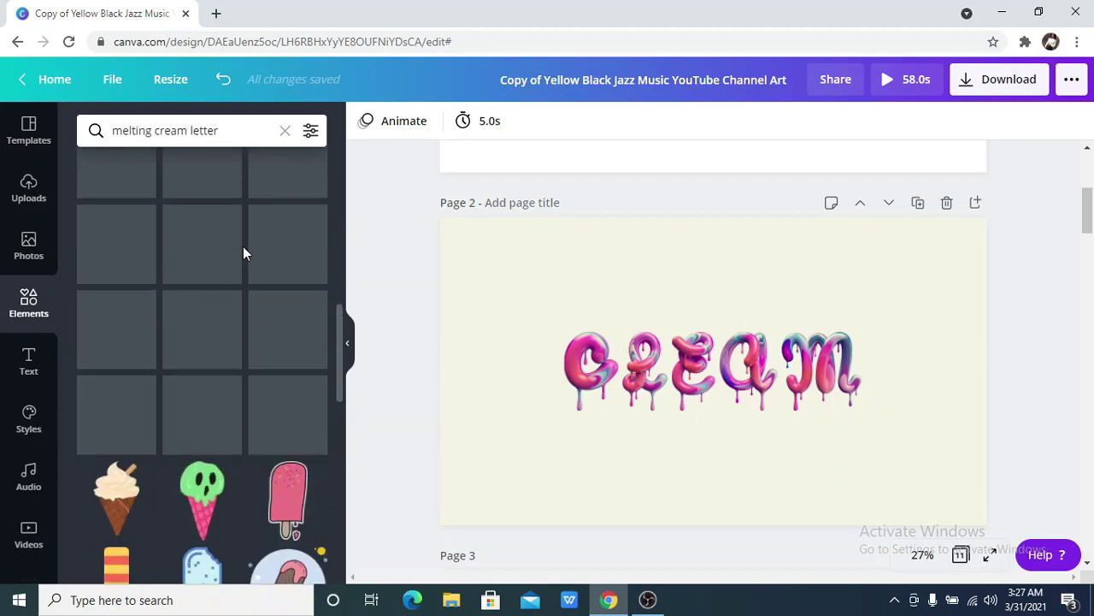
pyautogui.scroll(1, 243, 247)
pyautogui.scroll(3, 242, 246)
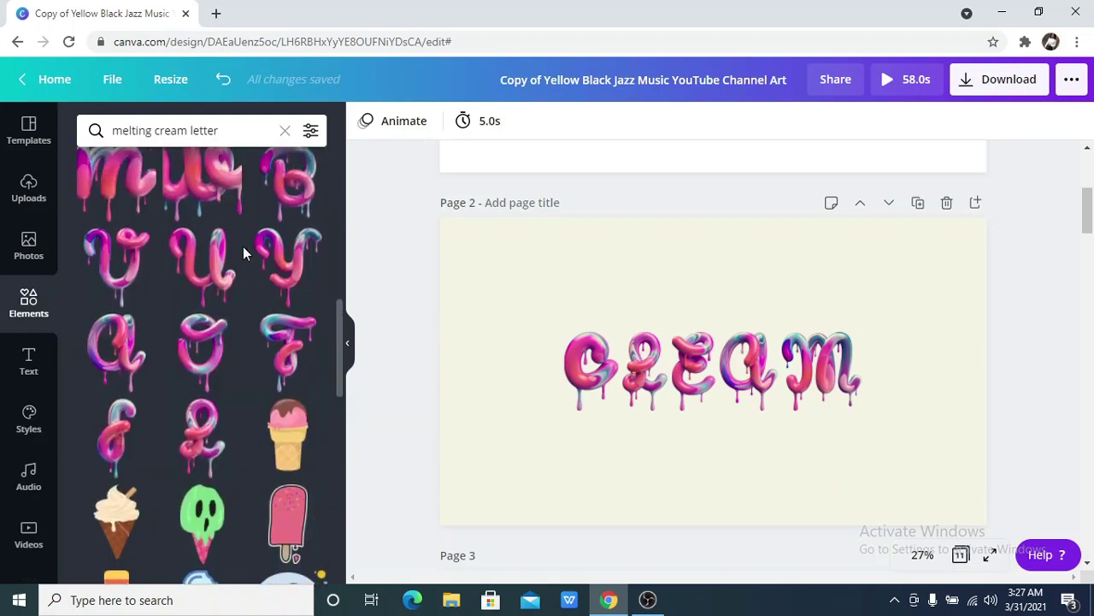
pyautogui.scroll(3, 242, 246)
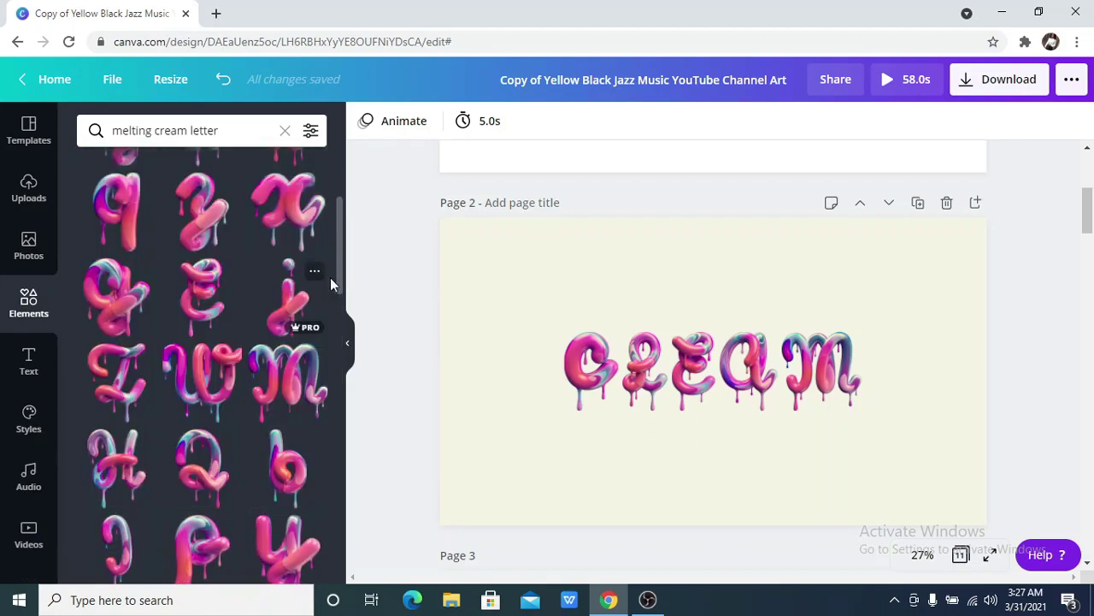
pyautogui.click(348, 356)
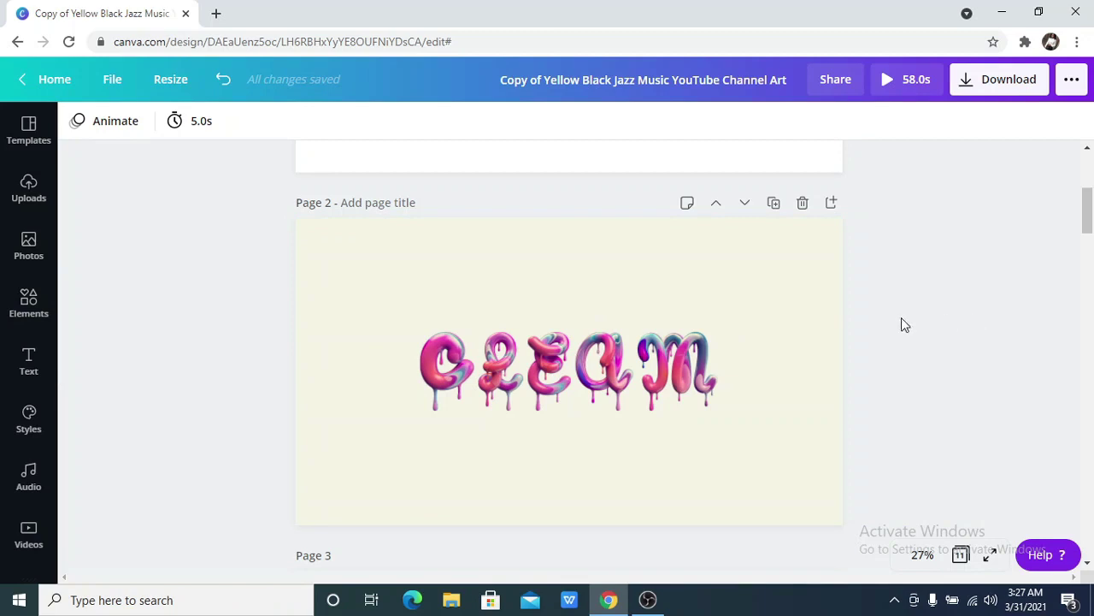
# Search the elements library for "caramel icon letter", the style of the lettering on page 3
pyautogui.scroll(-3, 876, 318)
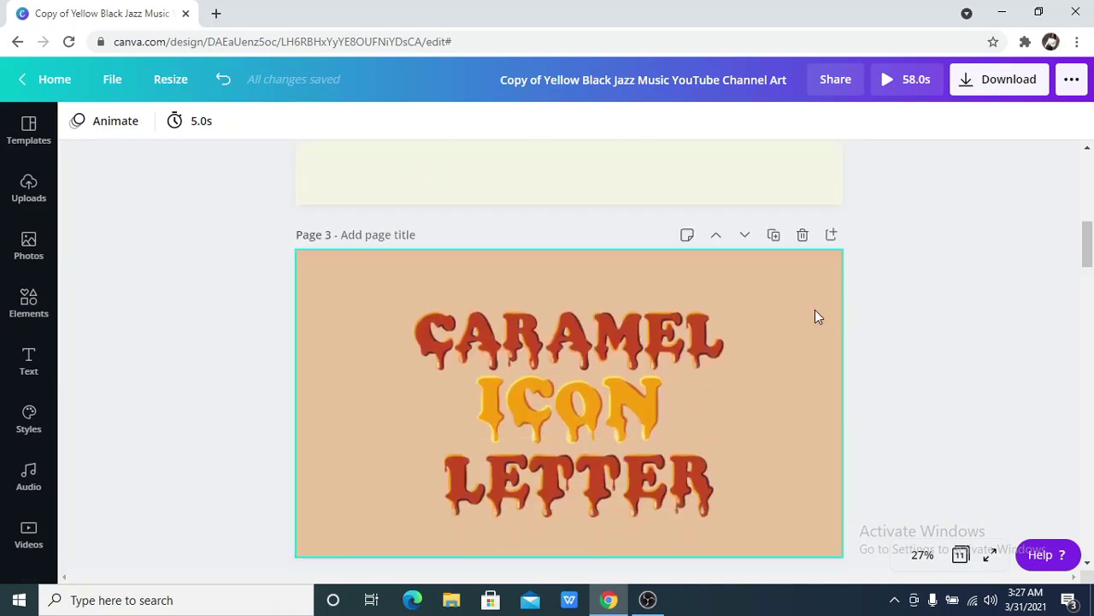
pyautogui.click(814, 317)
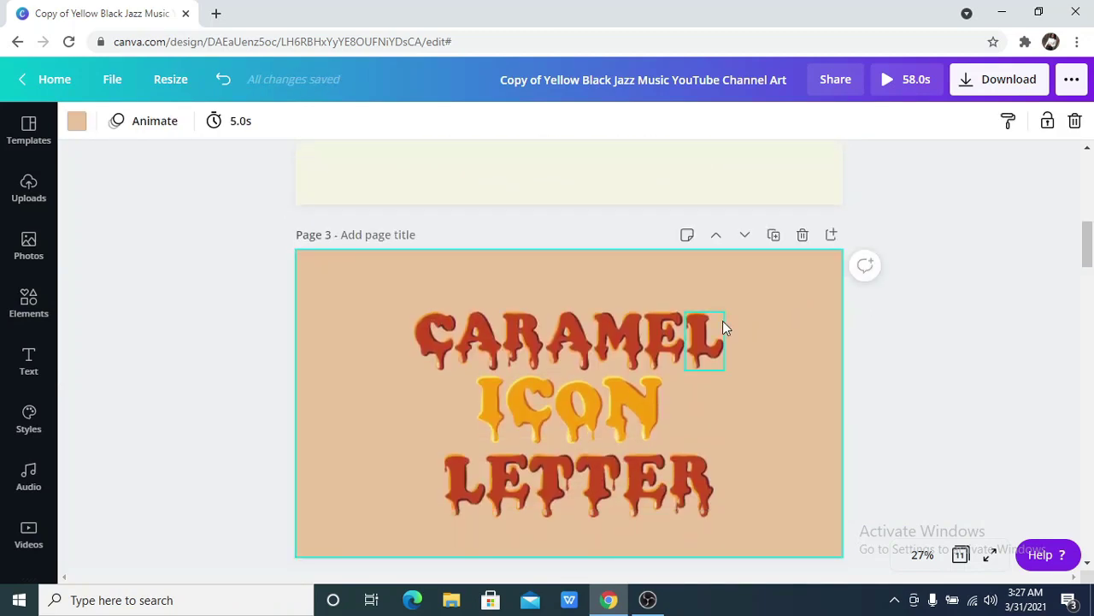
pyautogui.scroll(-1, 734, 324)
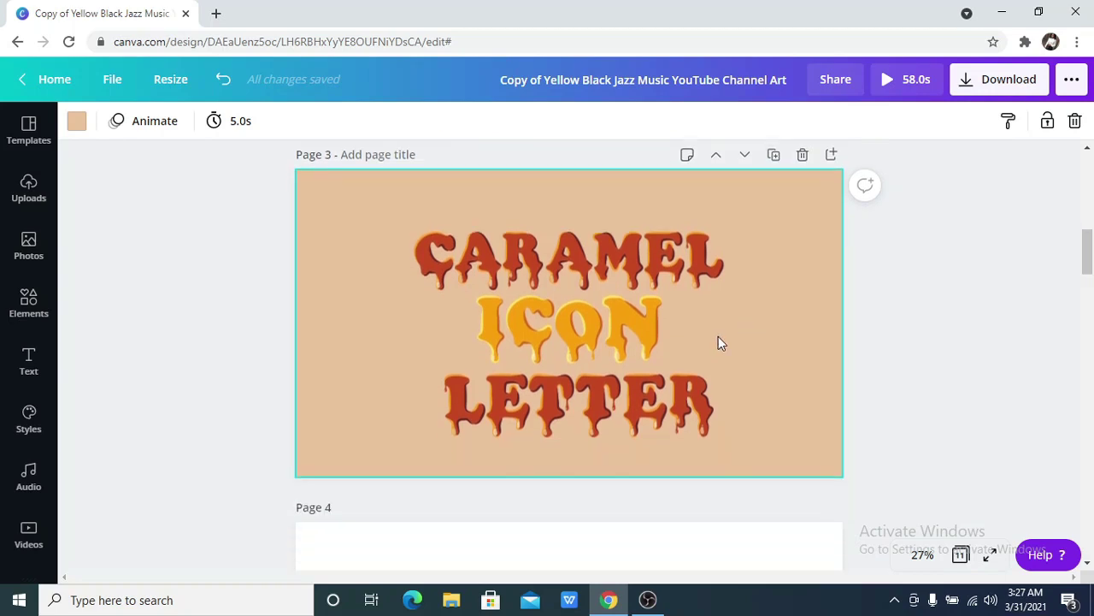
pyautogui.click(36, 306)
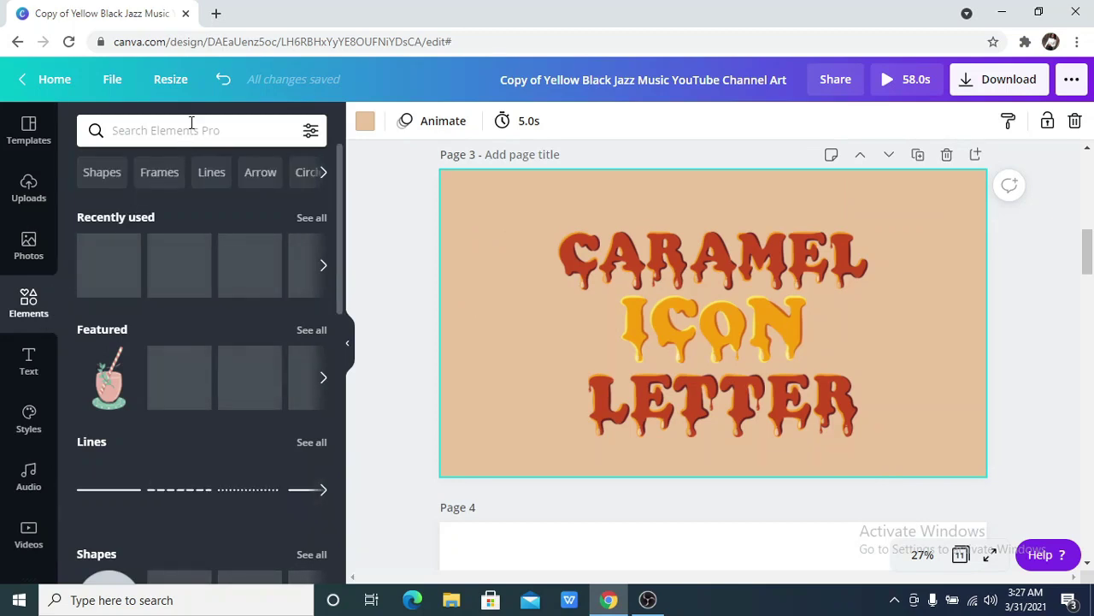
pyautogui.click(192, 122)
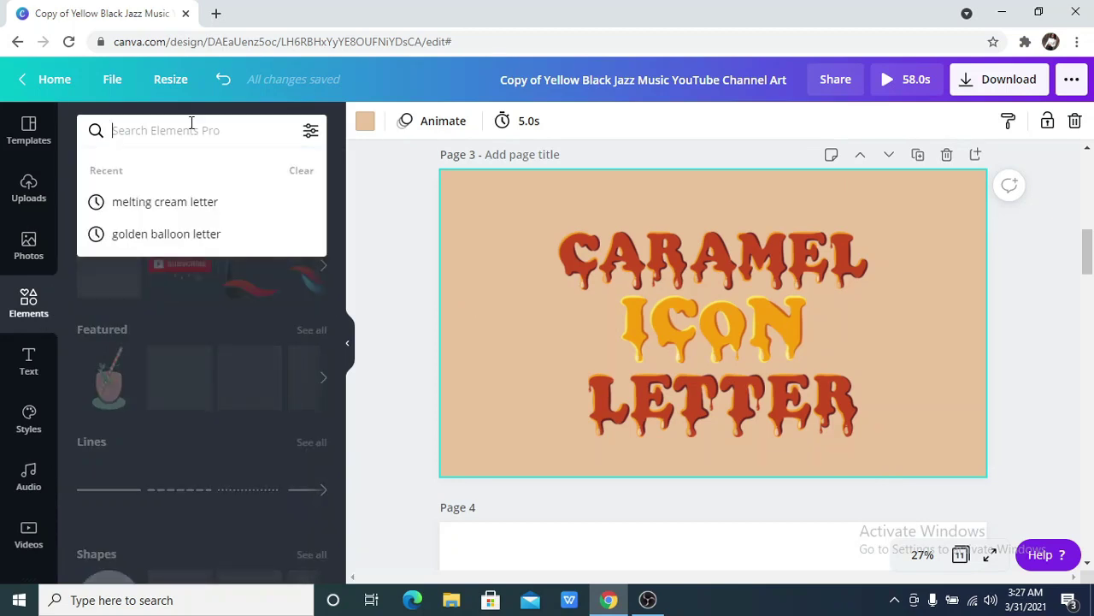
pyautogui.write('car')
pyautogui.write('ame')
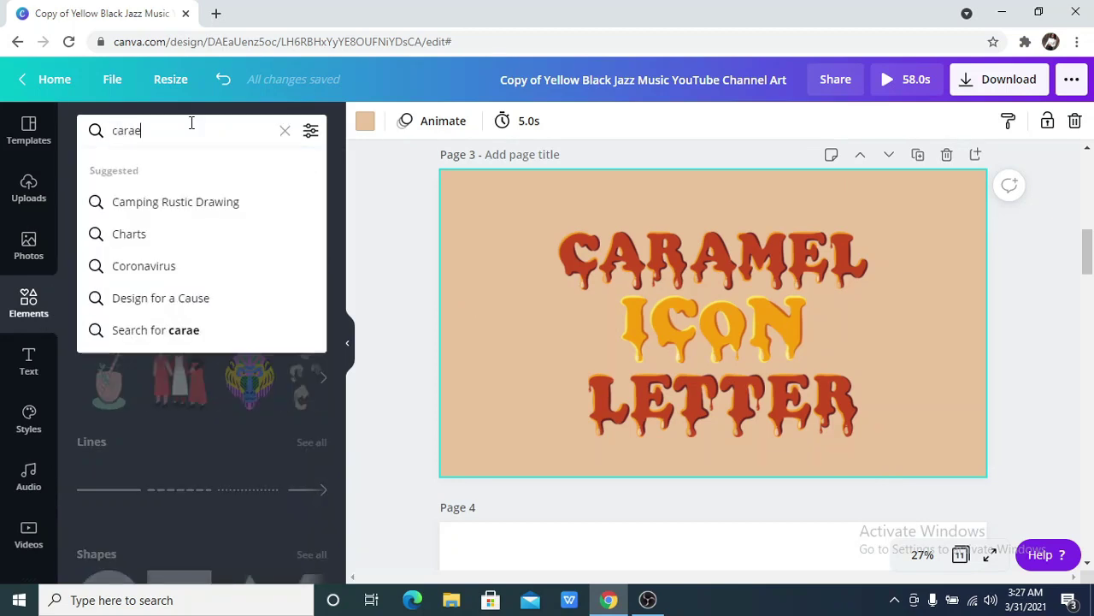
pyautogui.write('l icon letter')
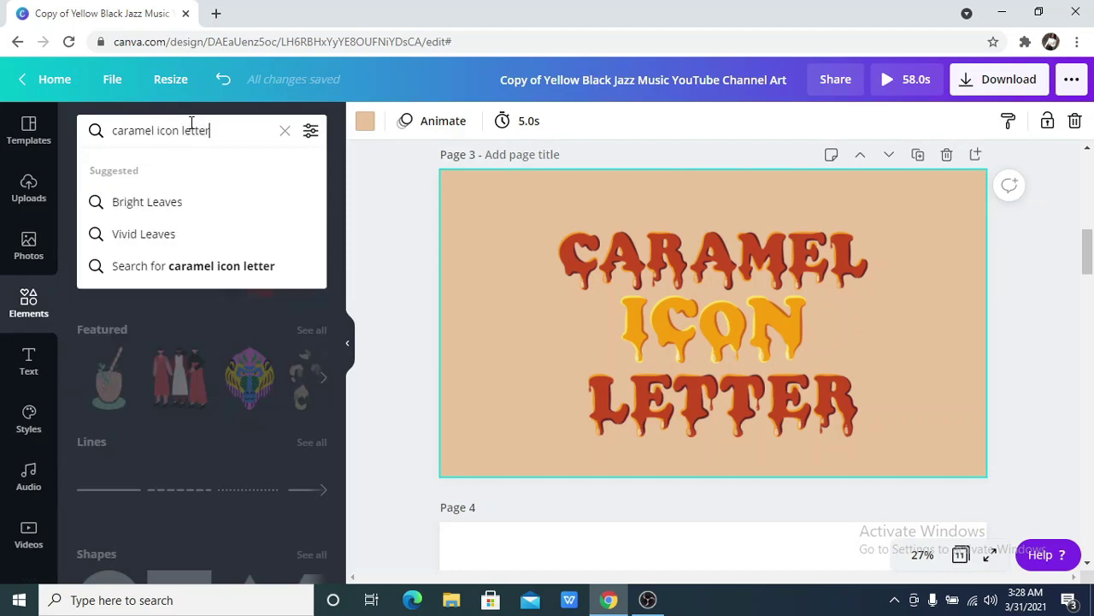
pyautogui.press('Return')
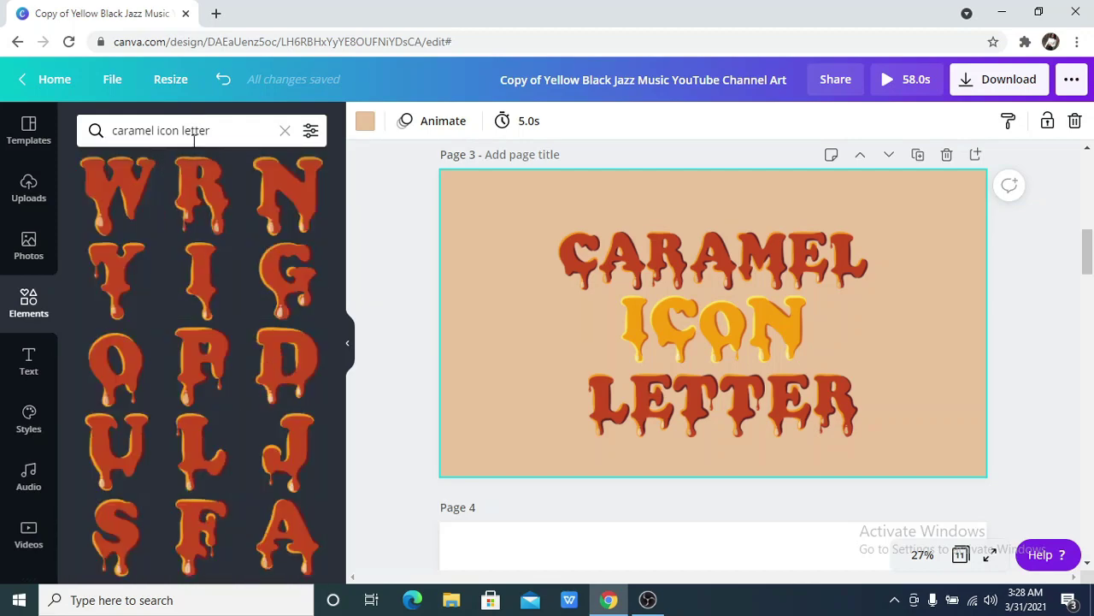
# Look through the caramel icon letter results to see which letters, numbers and related graphics are offered
pyautogui.scroll(-6, 158, 174)
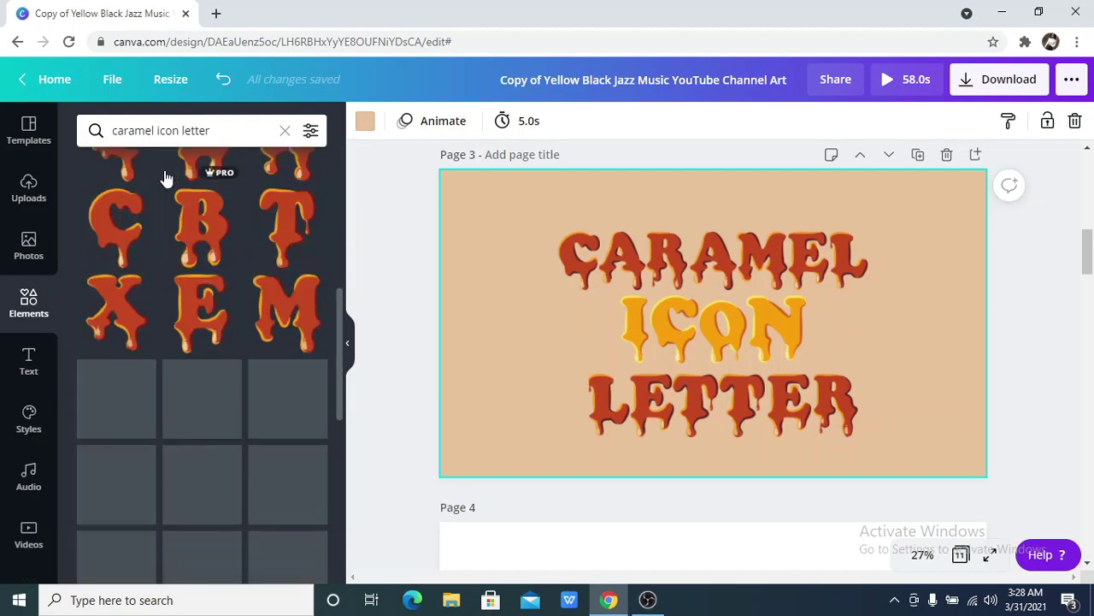
pyautogui.scroll(-2, 165, 177)
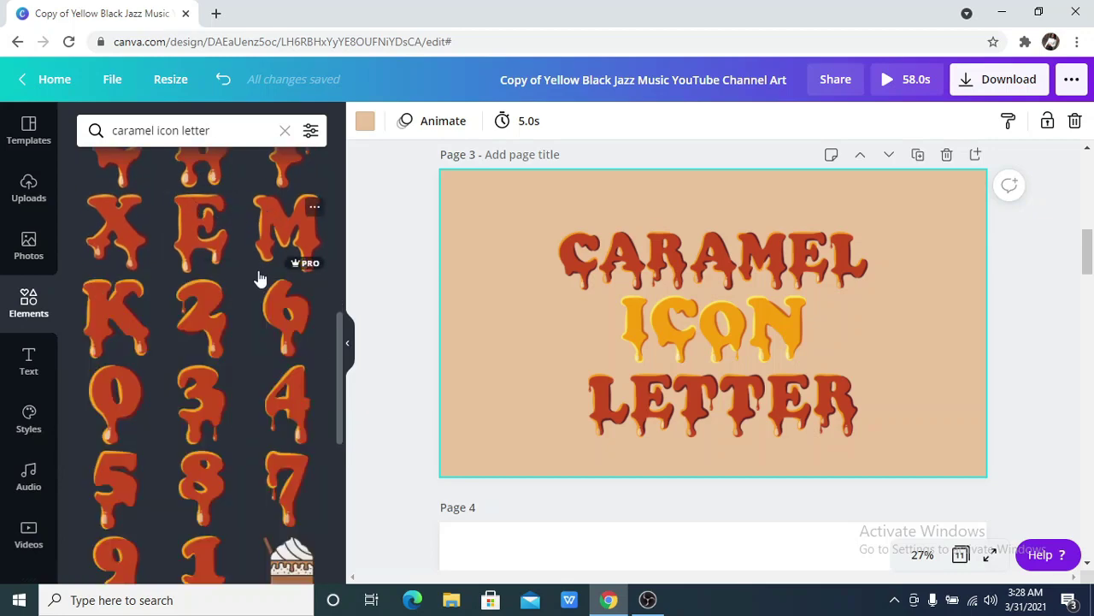
pyautogui.scroll(-5, 261, 278)
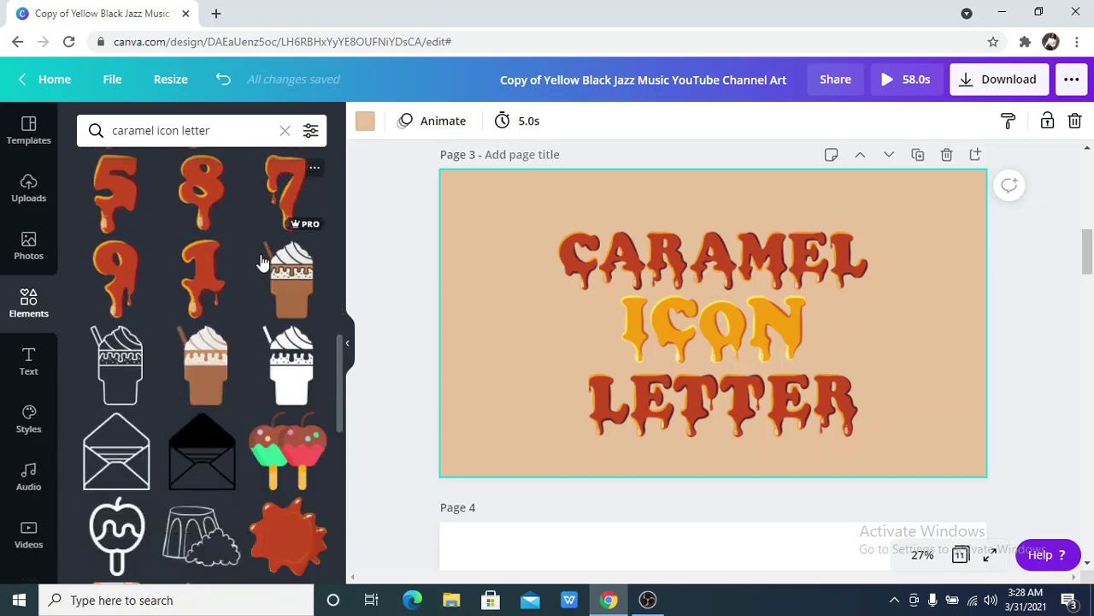
pyautogui.scroll(-5, 261, 262)
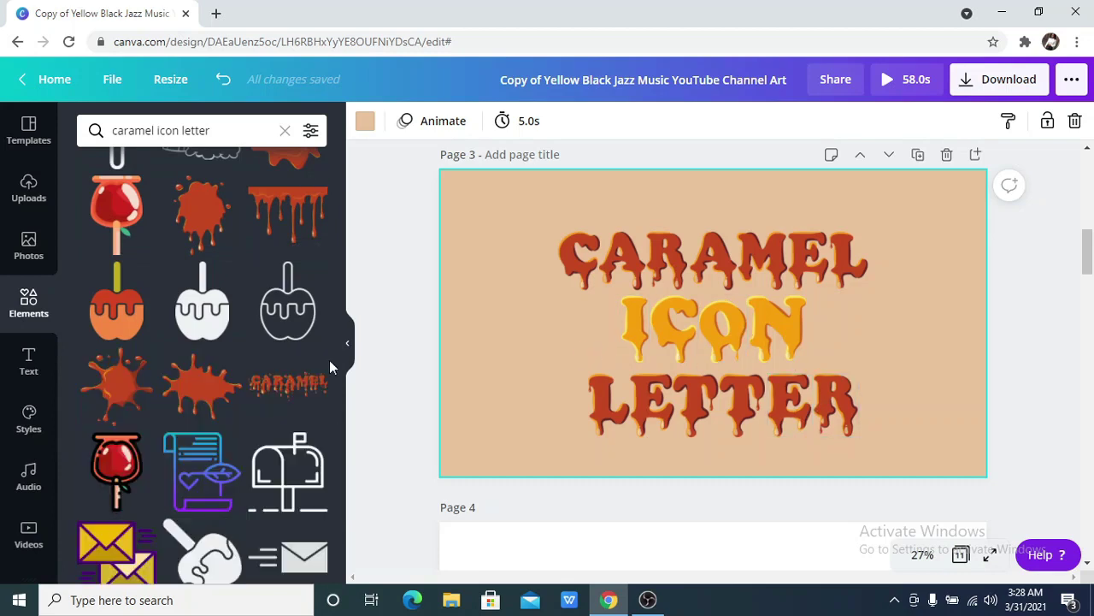
# Place the splashed CARAMEL lettering on page 3, delete it, and show all of its Magic Recommendations
pyautogui.click(287, 385)
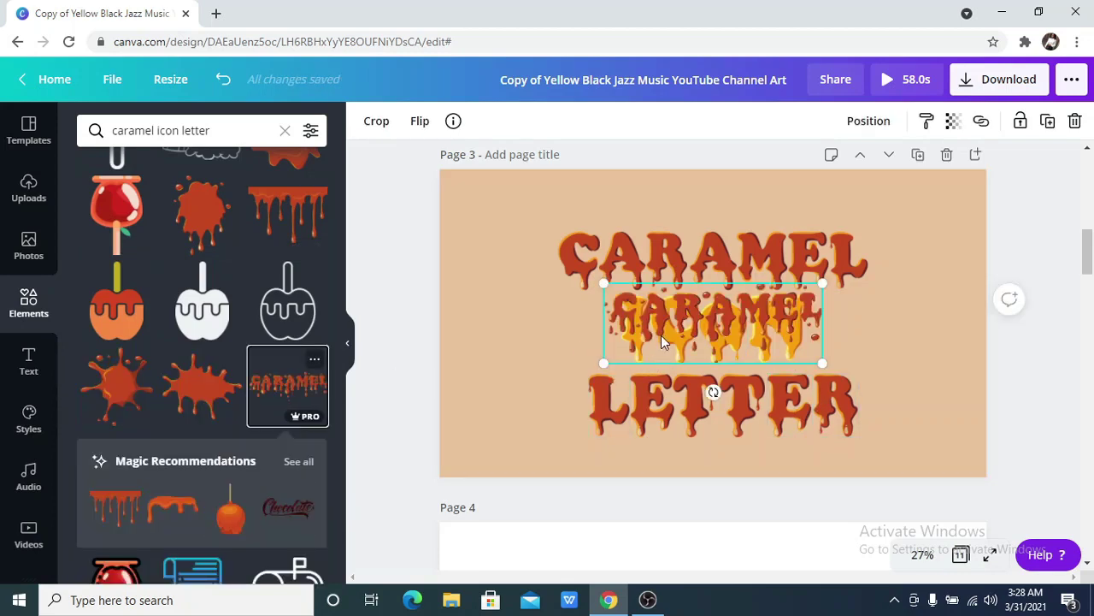
pyautogui.moveTo(661, 335); pyautogui.dragTo(513, 356)
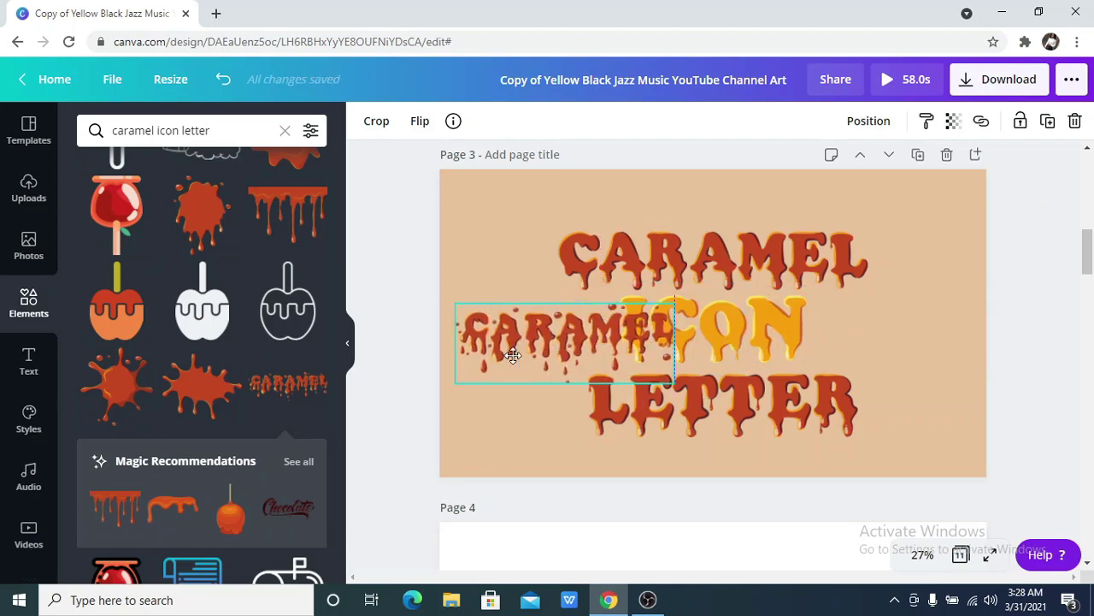
pyautogui.press('Delete')
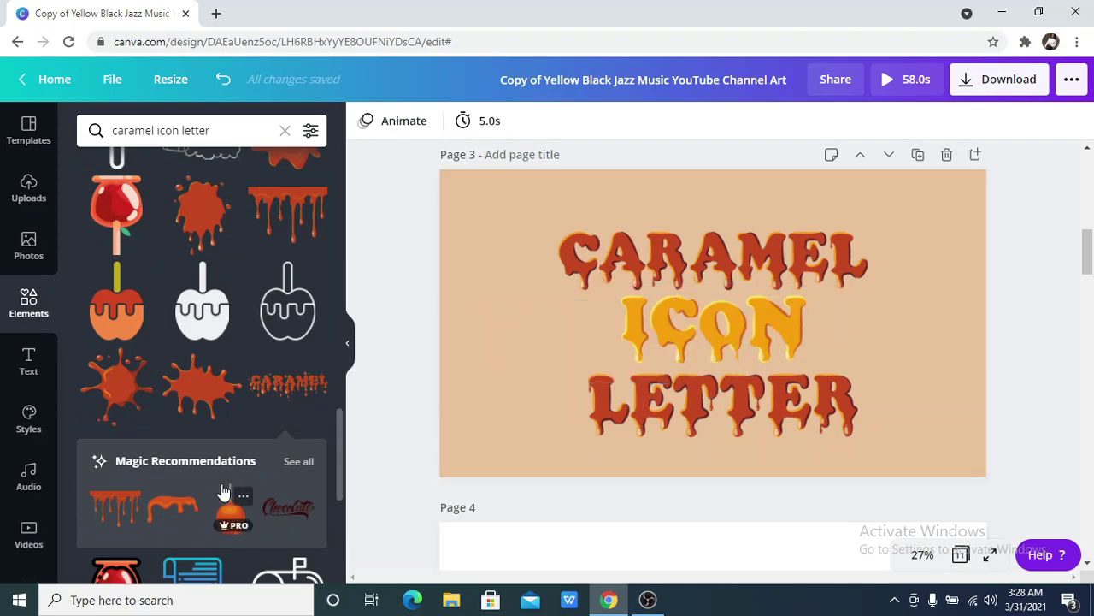
pyautogui.click(285, 448)
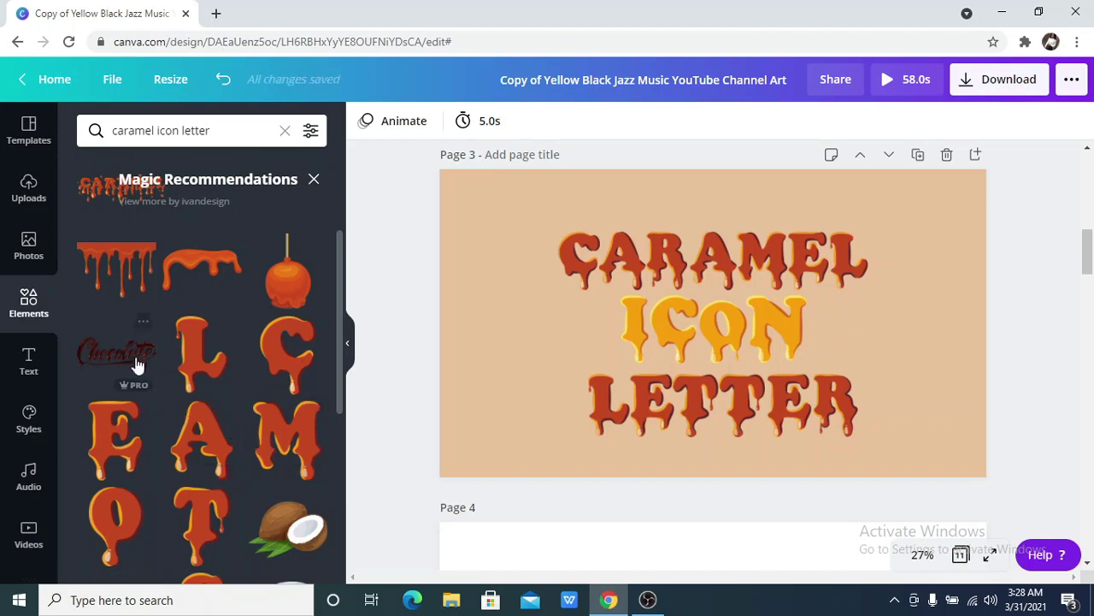
# Try the dripping Chocolate lettering on page 3, enlarged to about 1,864 by 823, and delete it
pyautogui.moveTo(122, 342); pyautogui.dragTo(331, 389)
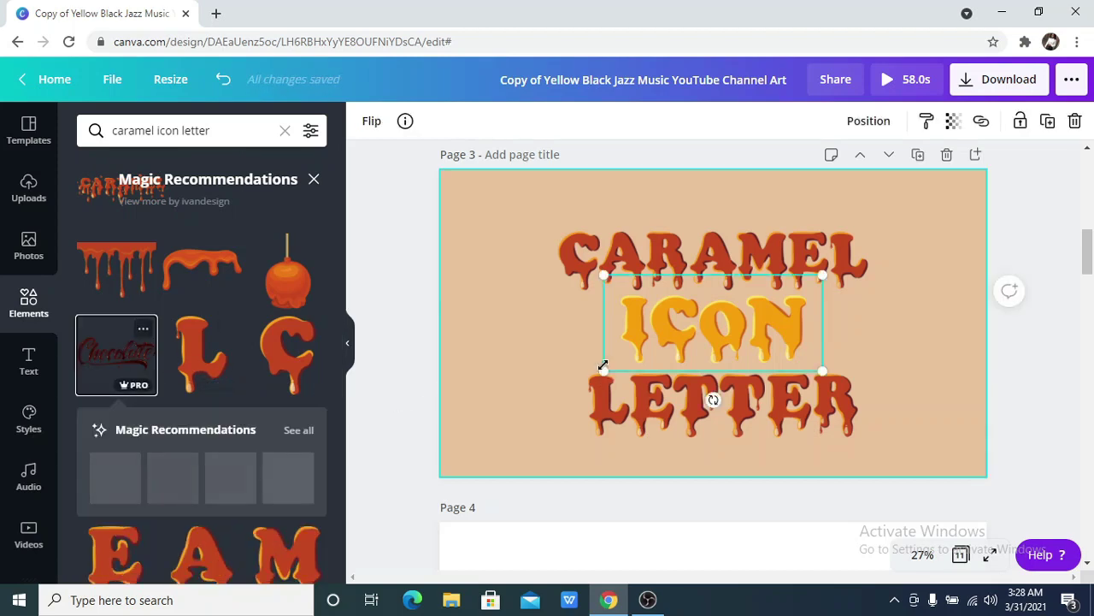
pyautogui.moveTo(533, 420); pyautogui.dragTo(440, 475)
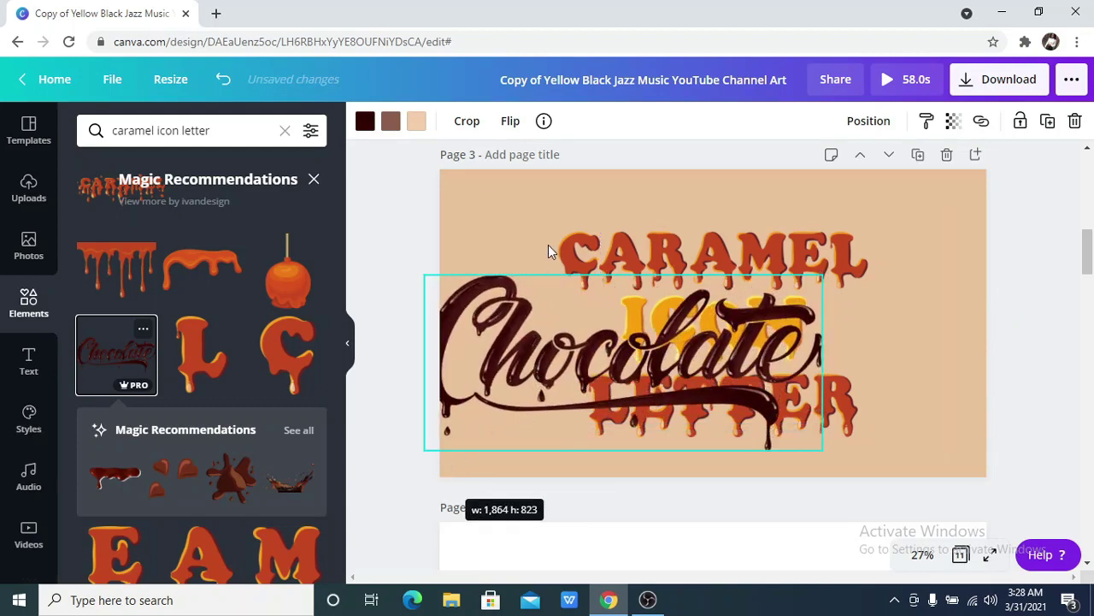
pyautogui.press('Delete')
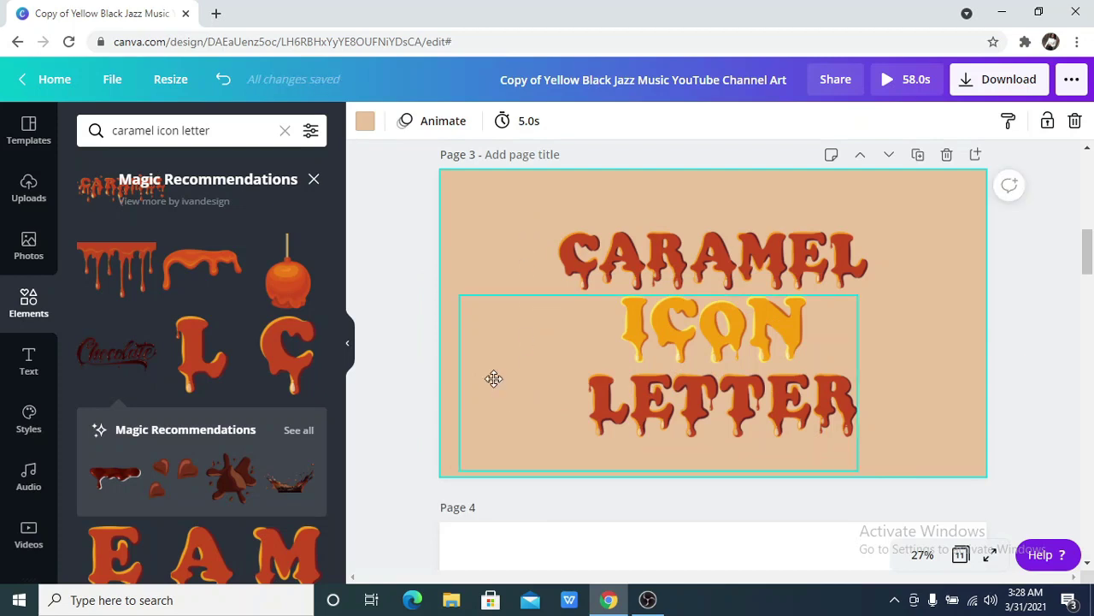
pyautogui.hotkey('ctrl', 'z')
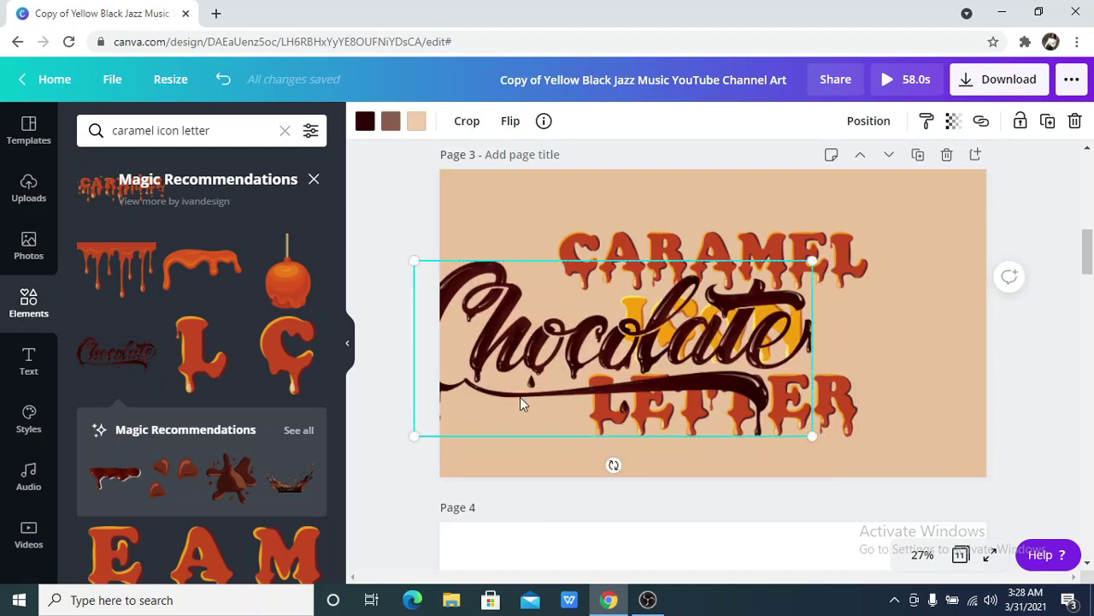
pyautogui.moveTo(480, 378); pyautogui.dragTo(541, 402)
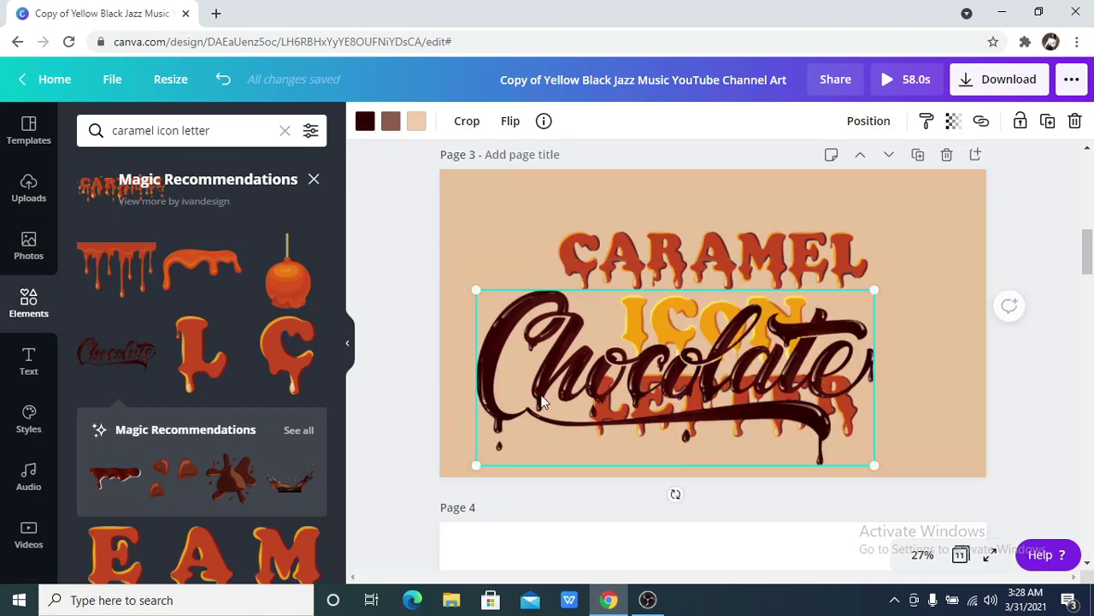
pyautogui.press('Delete')
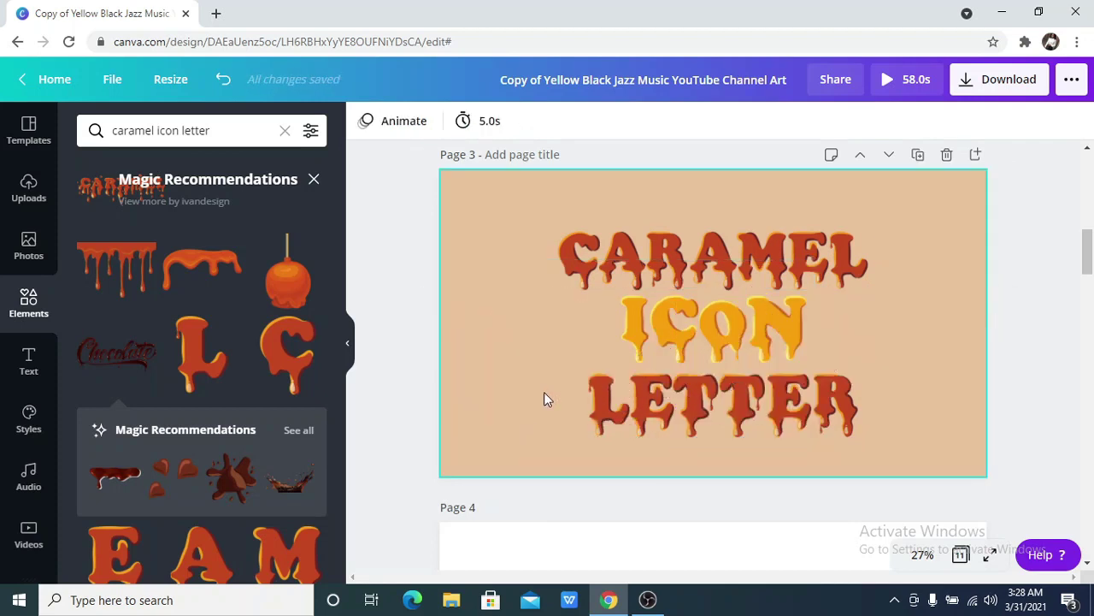
# Add a blank page after page 3 and place the Chocolate lettering on it, enlarged and centred horizontally
pyautogui.click(977, 155)
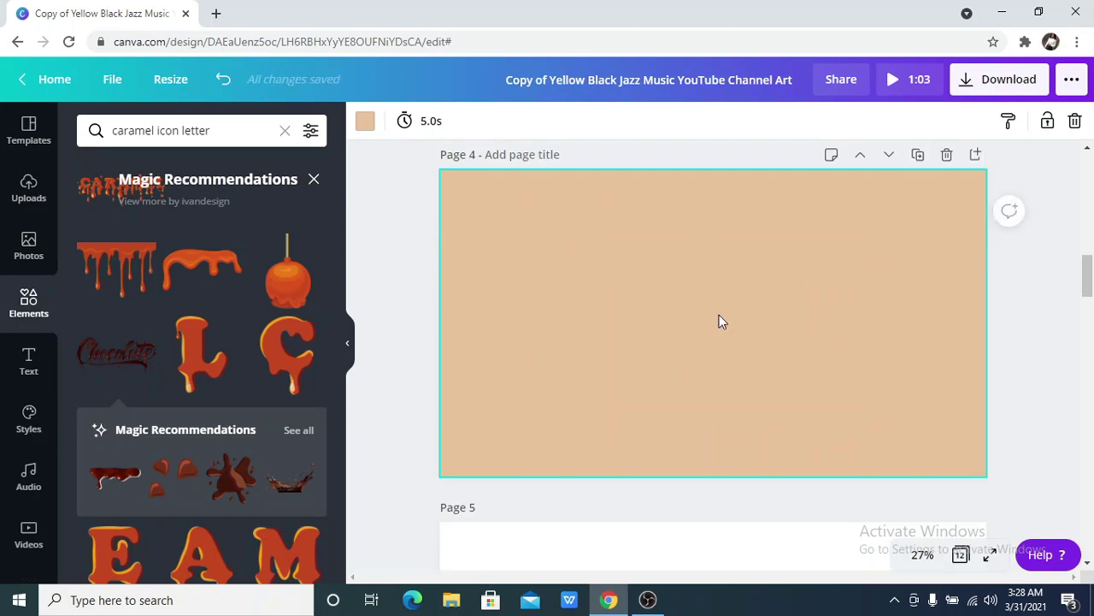
pyautogui.click(137, 378)
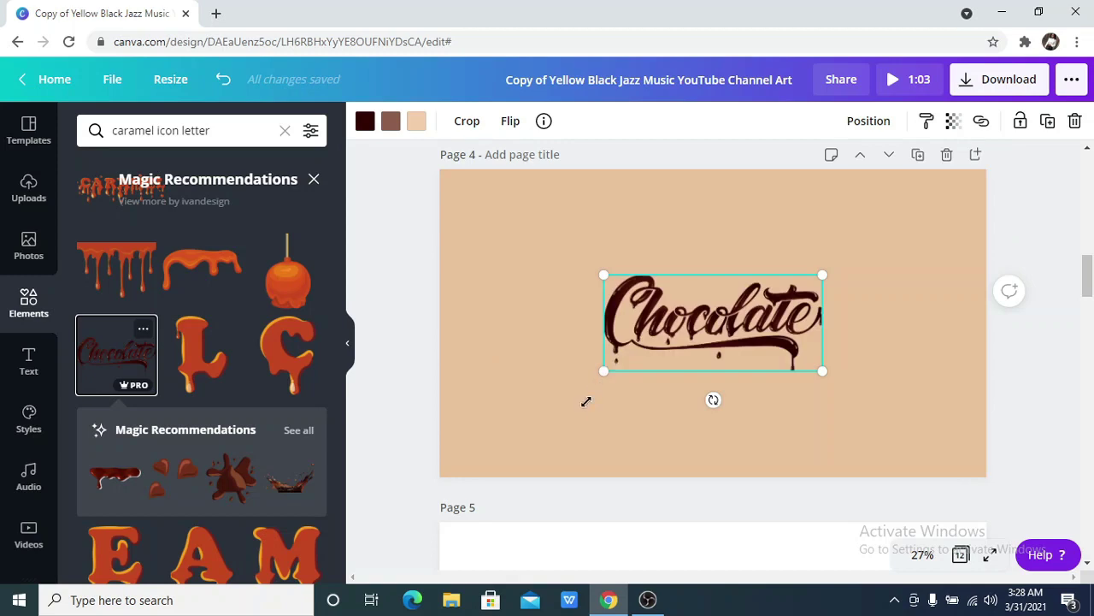
pyautogui.moveTo(587, 401); pyautogui.dragTo(542, 442)
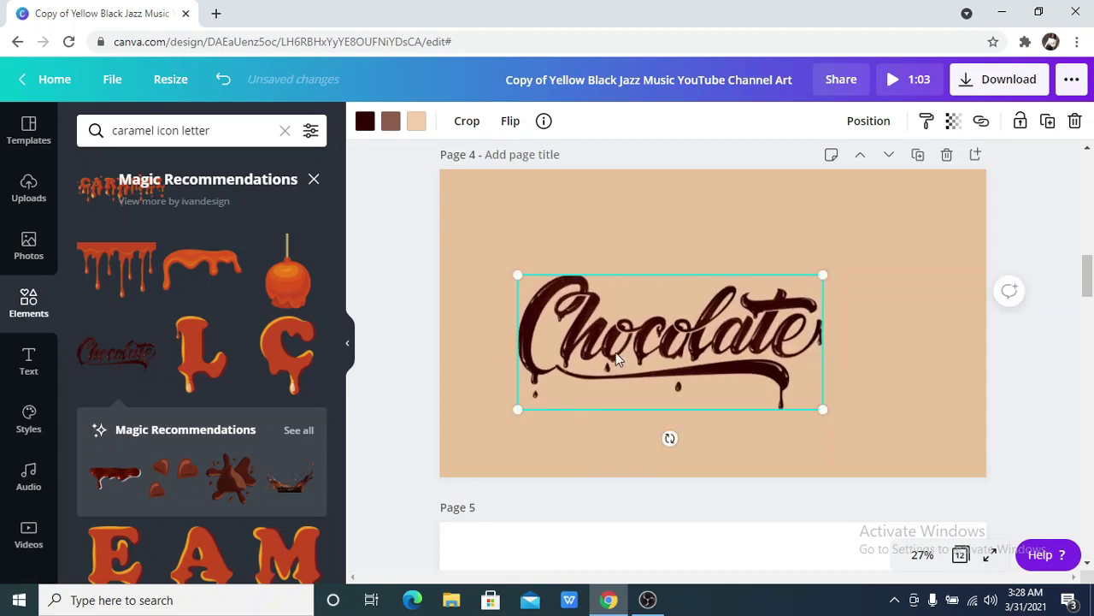
pyautogui.moveTo(617, 359)
pyautogui.mouseDown()
pyautogui.moveTo(646, 349)
pyautogui.moveTo(625, 349)
pyautogui.mouseUp()
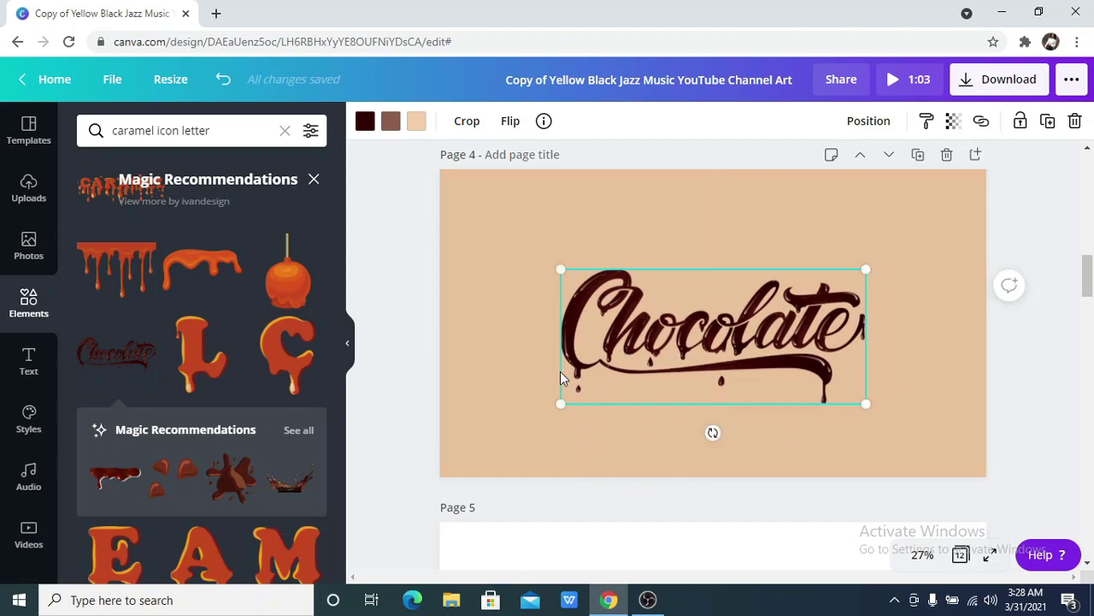
# Show all Magic Recommendations for the Chocolate lettering and look through the related chocolate graphics
pyautogui.click(298, 432)
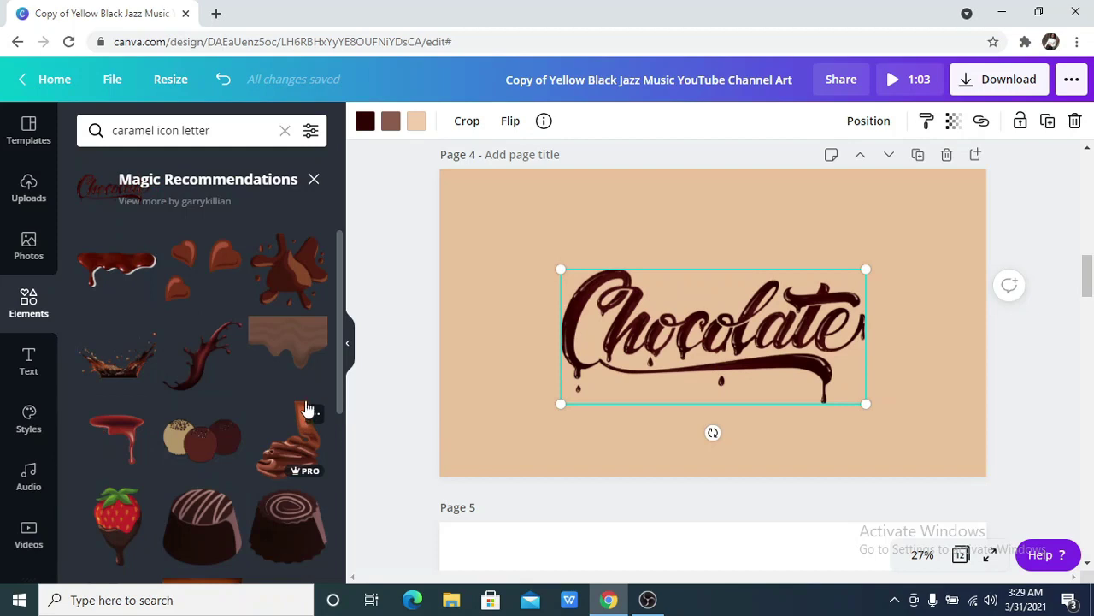
pyautogui.scroll(-5, 316, 377)
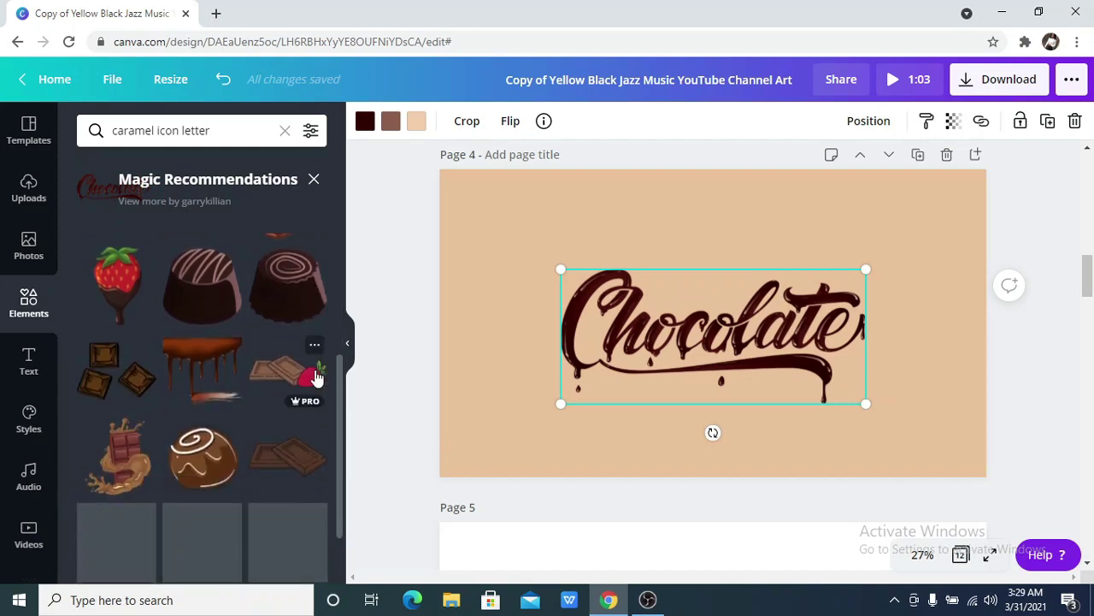
pyautogui.scroll(-2, 316, 377)
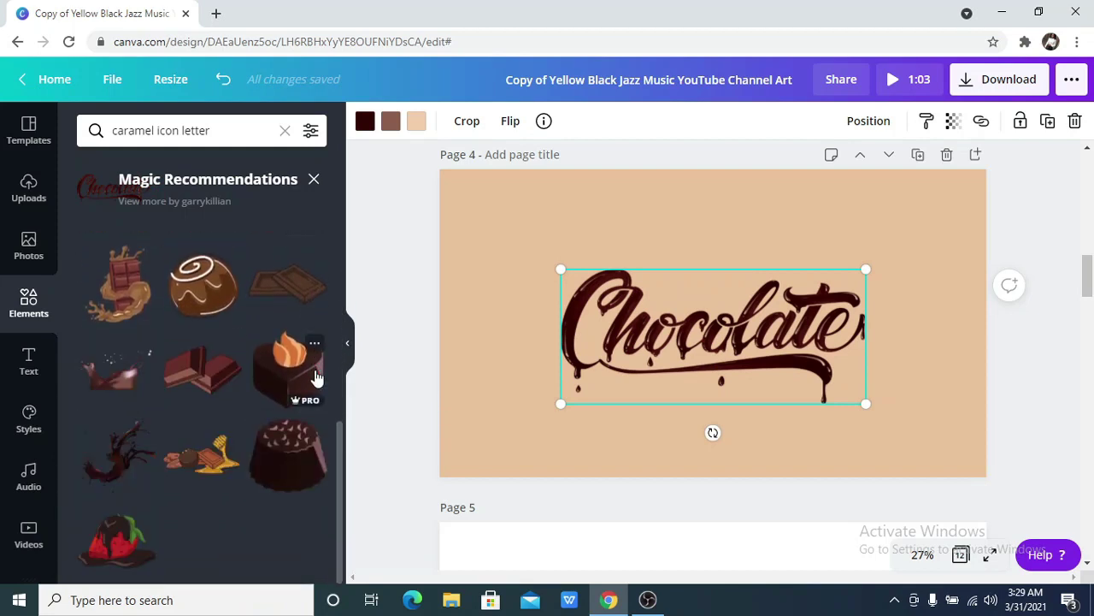
pyautogui.scroll(5, 314, 377)
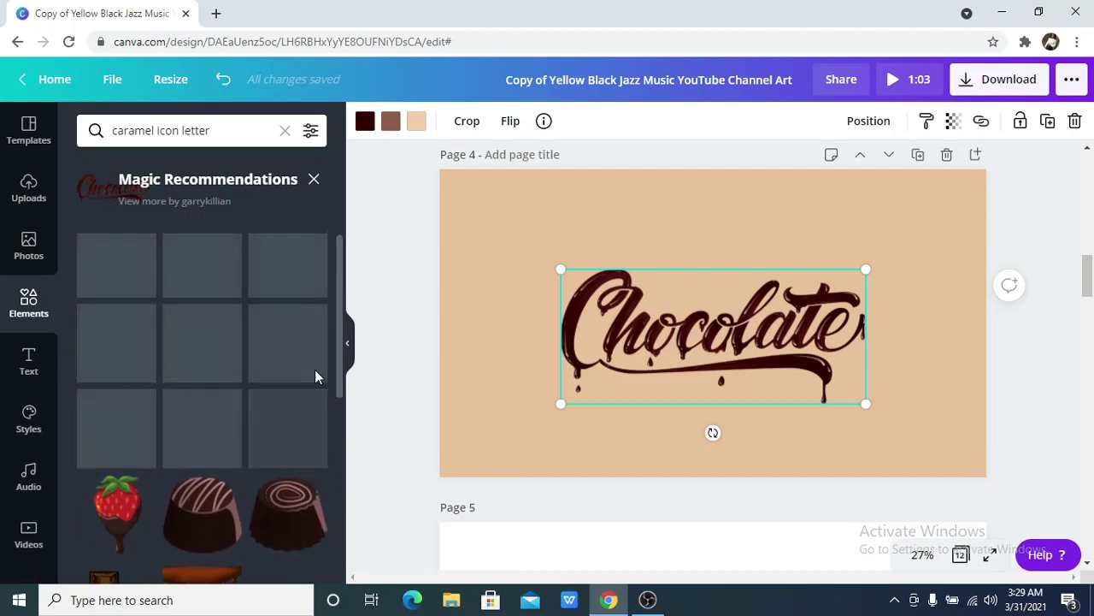
# Recolour the Chocolate lettering on page 4, changing its darkest brown to red and its medium brown to light grey
pyautogui.scroll(1, 315, 377)
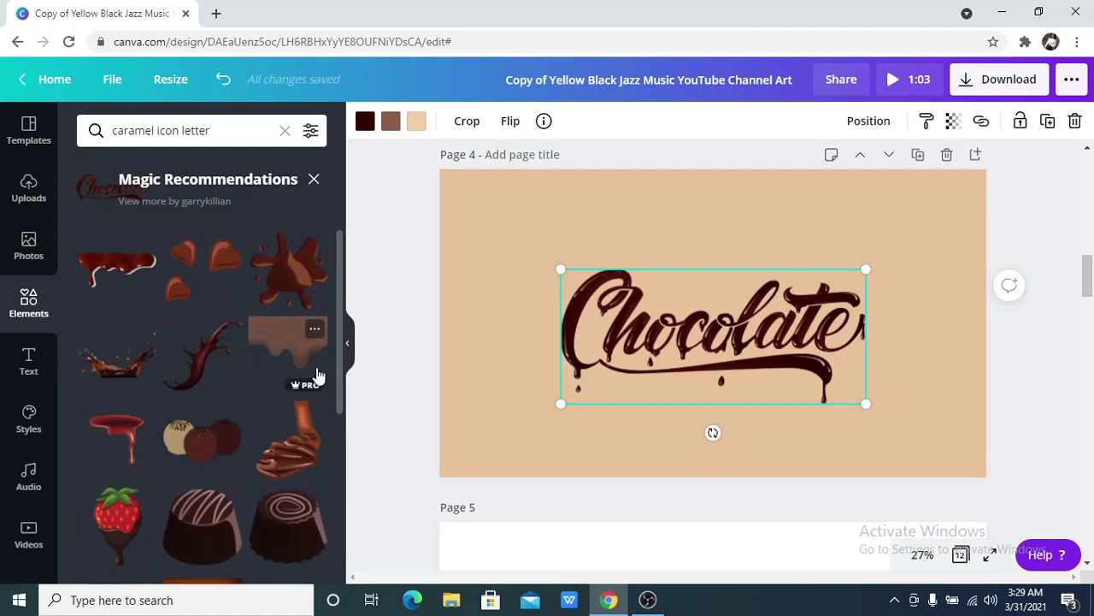
pyautogui.click(314, 179)
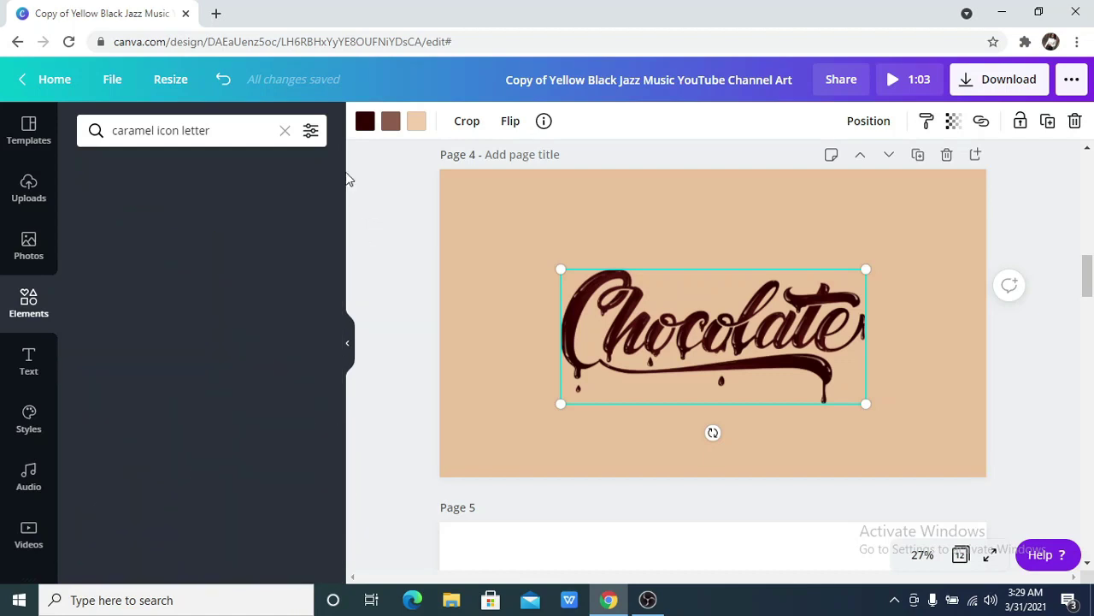
pyautogui.click(390, 121)
pyautogui.click(263, 286)
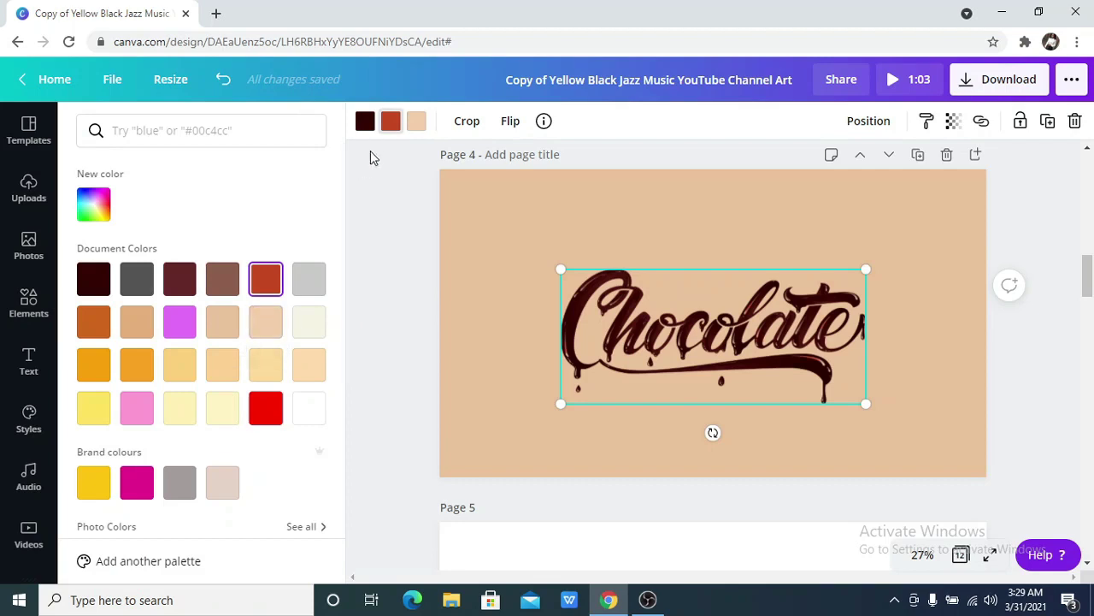
pyautogui.click(365, 122)
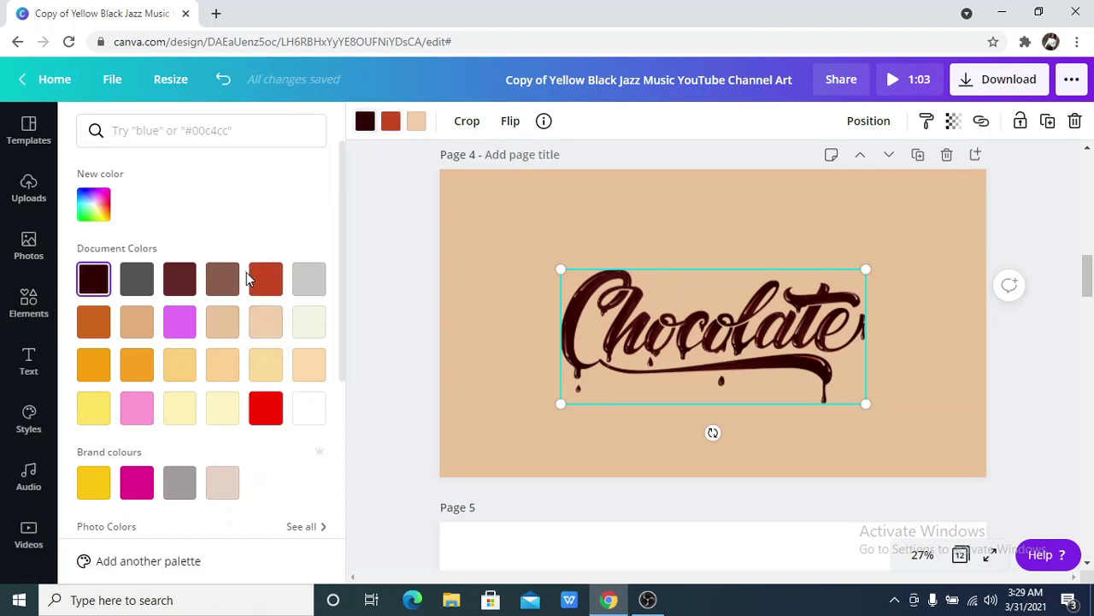
pyautogui.click(267, 409)
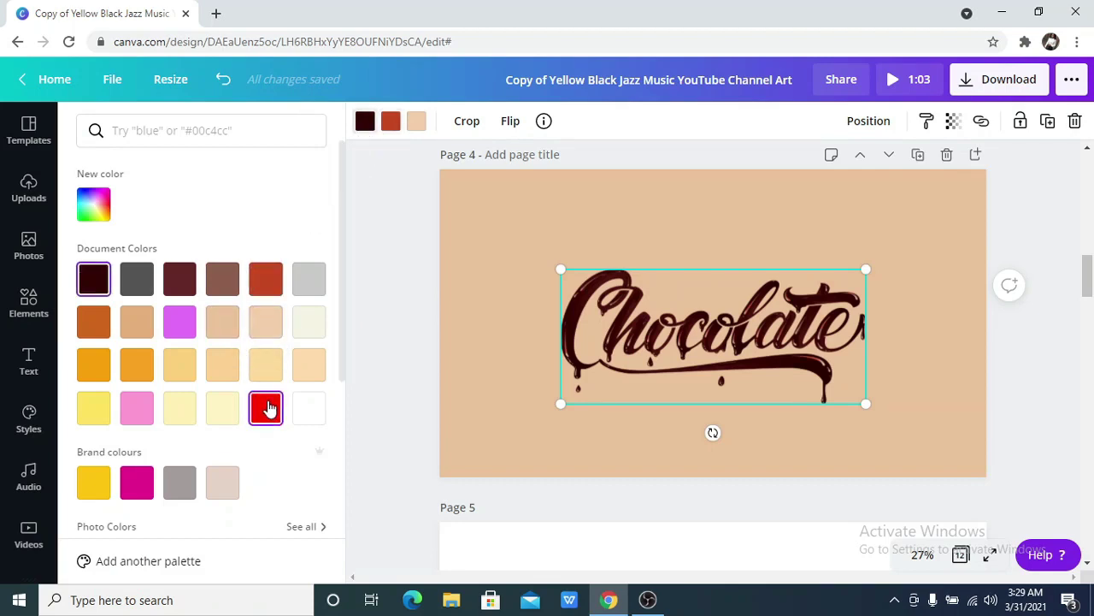
pyautogui.click(405, 123)
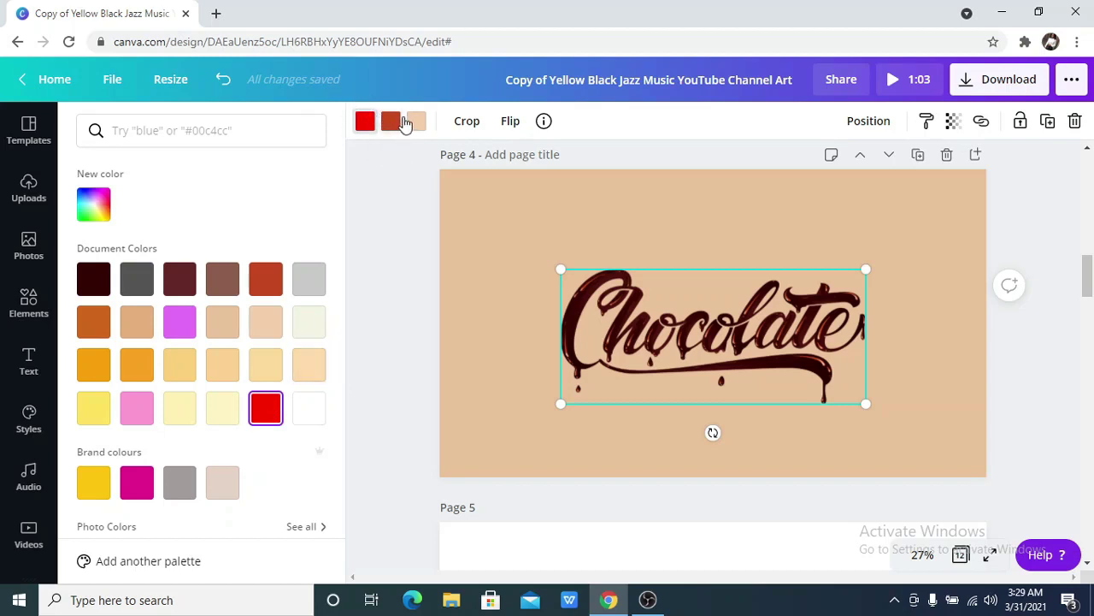
pyautogui.click(310, 277)
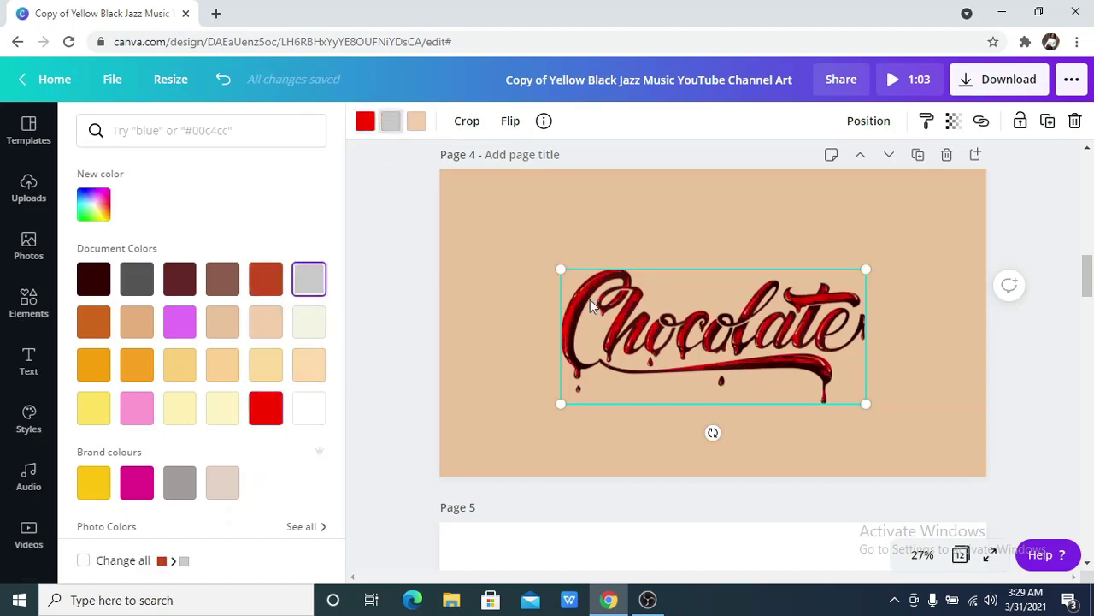
# Delete page 4 with the recoloured Chocolate lettering
pyautogui.click(946, 154)
pyautogui.scroll(4, 983, 214)
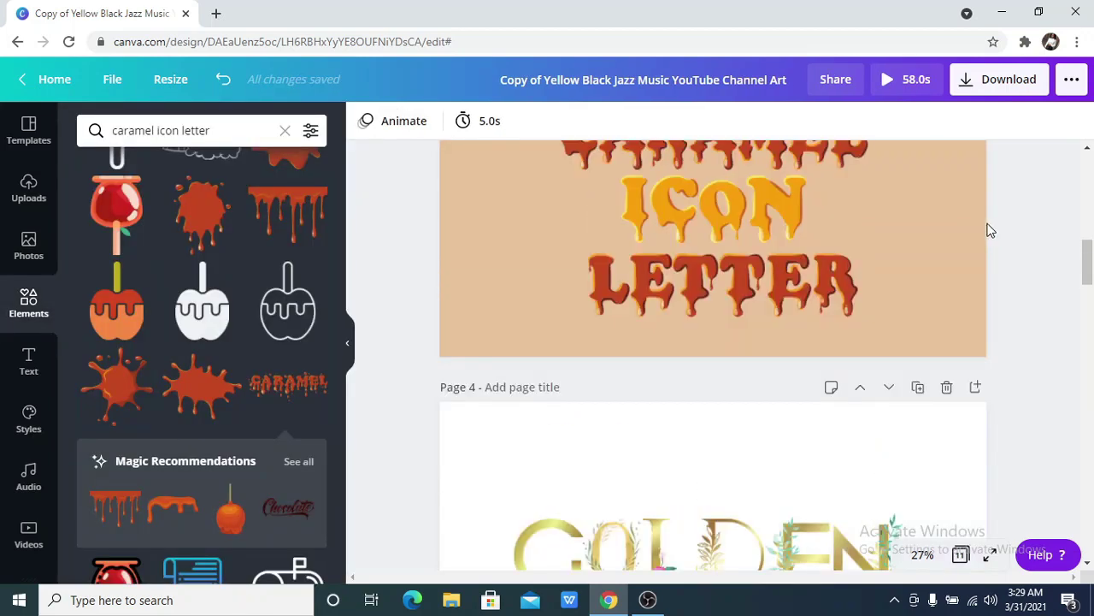
# Try recolouring the orange parts of the letter C in CARAMEL on page 3 to dark grey
pyautogui.click(742, 267)
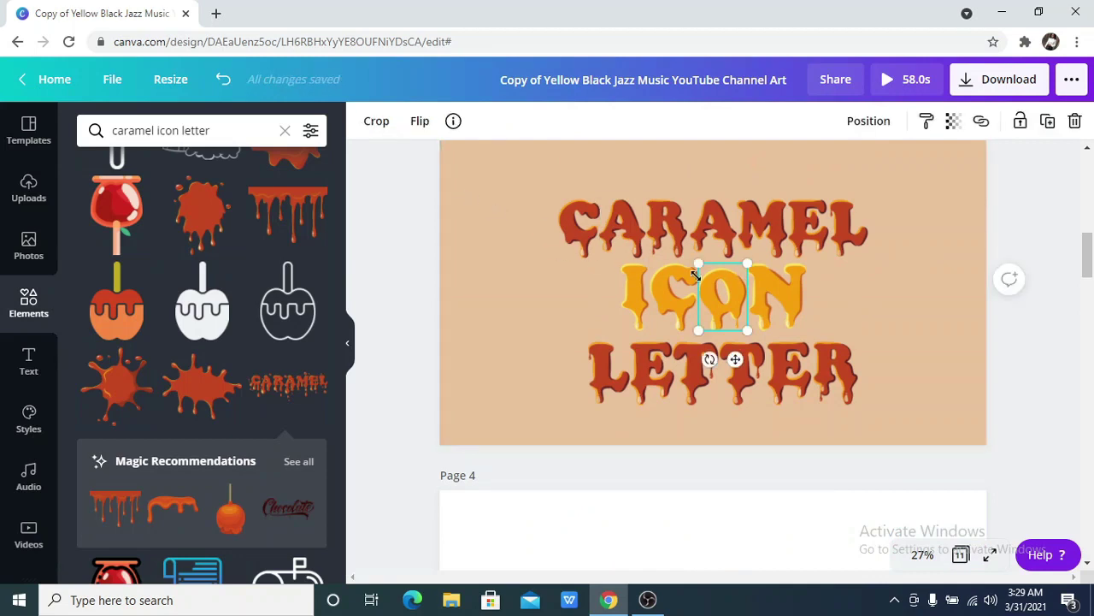
pyautogui.click(650, 246)
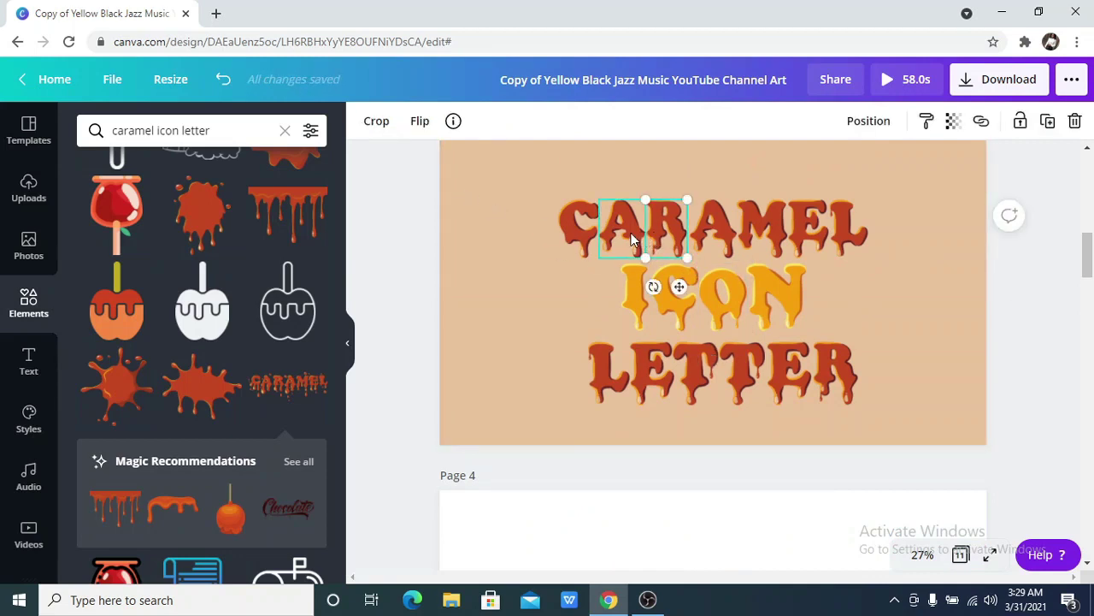
pyautogui.click(352, 341)
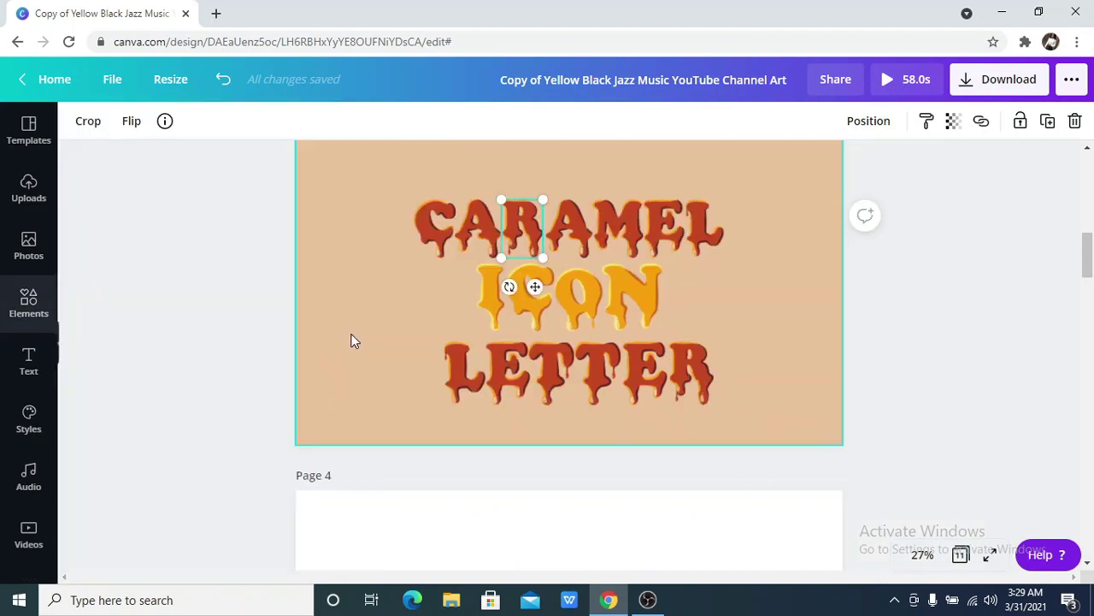
pyautogui.click(438, 218)
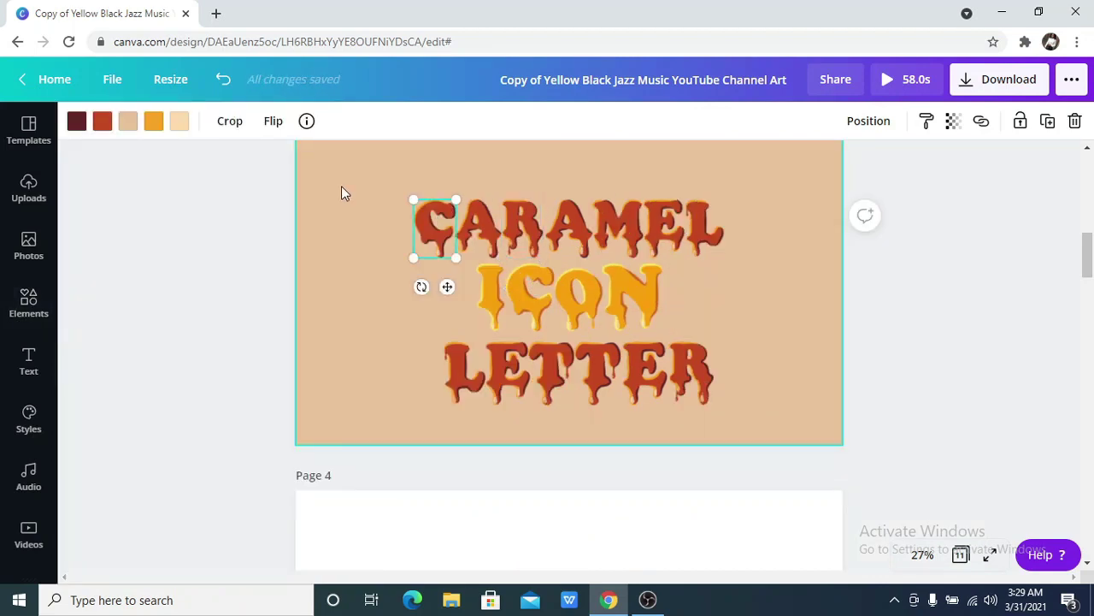
pyautogui.click(154, 121)
pyautogui.click(97, 284)
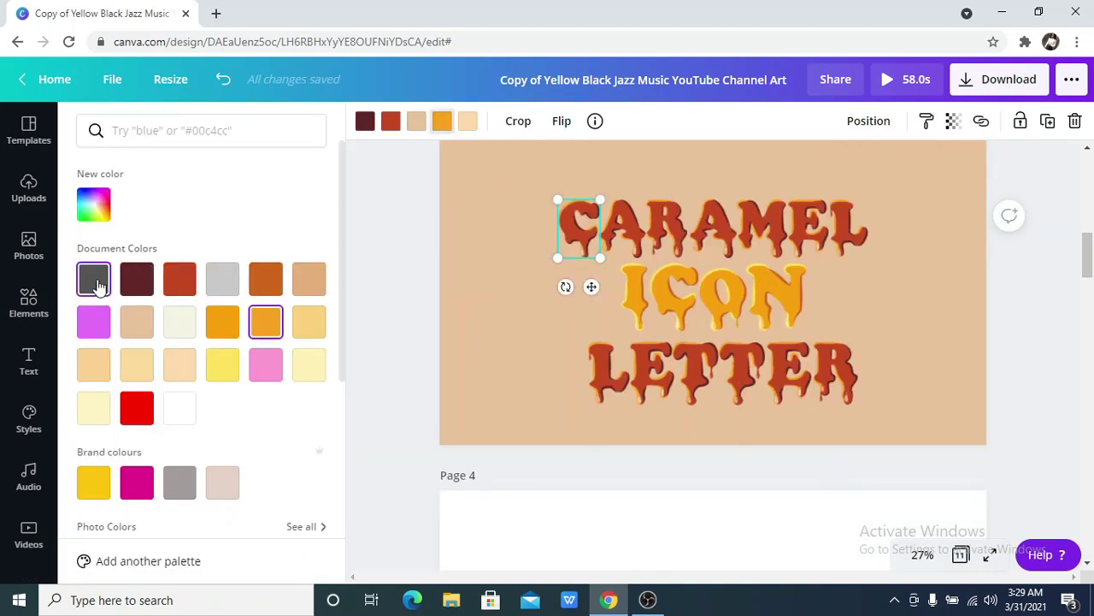
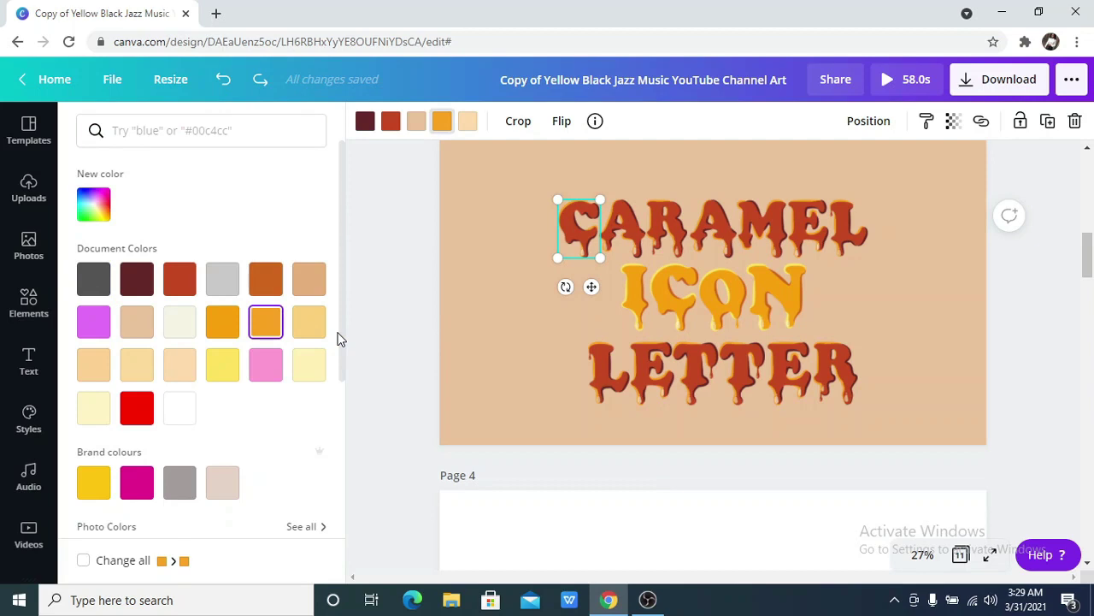
pyautogui.click(886, 344)
# Search the elements for "golden letter" to find the graphics used for GOLDEN on page 4
pyautogui.scroll(-3, 886, 350)
pyautogui.scroll(-1, 726, 367)
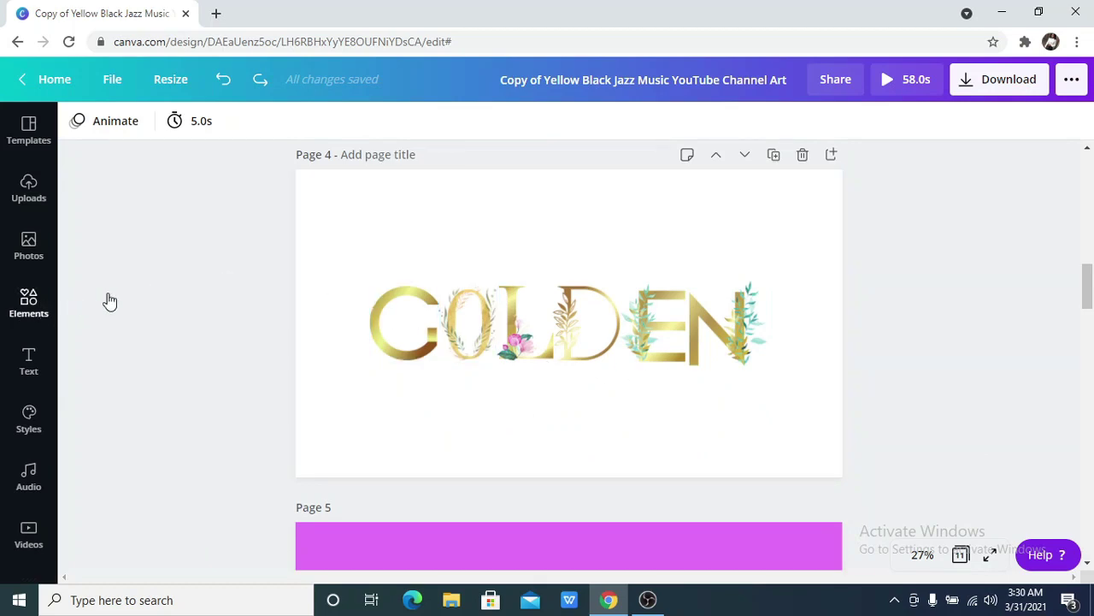
pyautogui.click(28, 303)
pyautogui.click(242, 133)
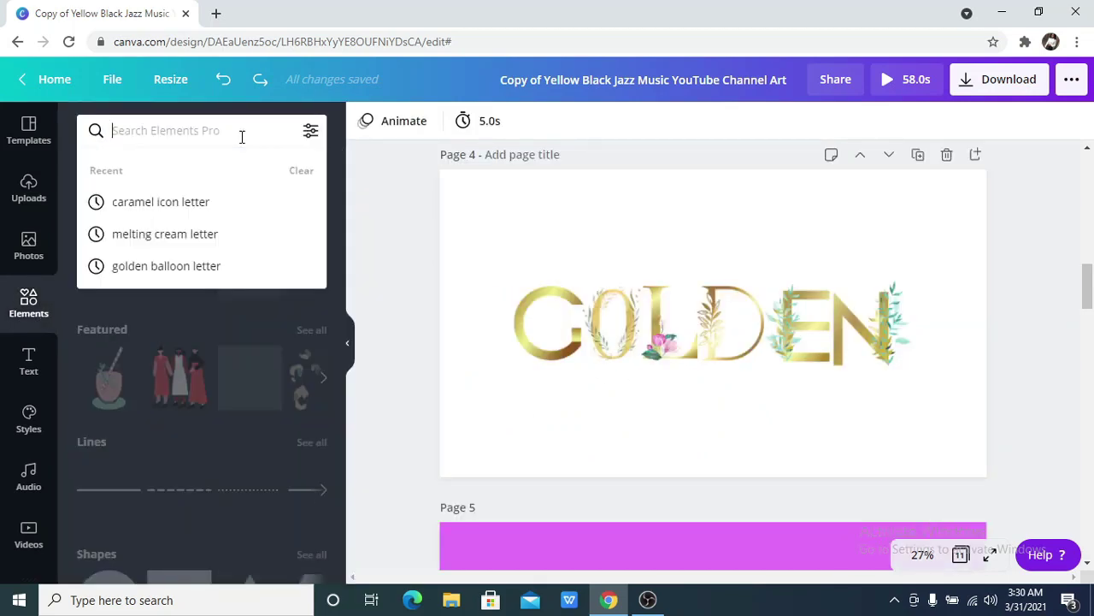
pyautogui.write('gol')
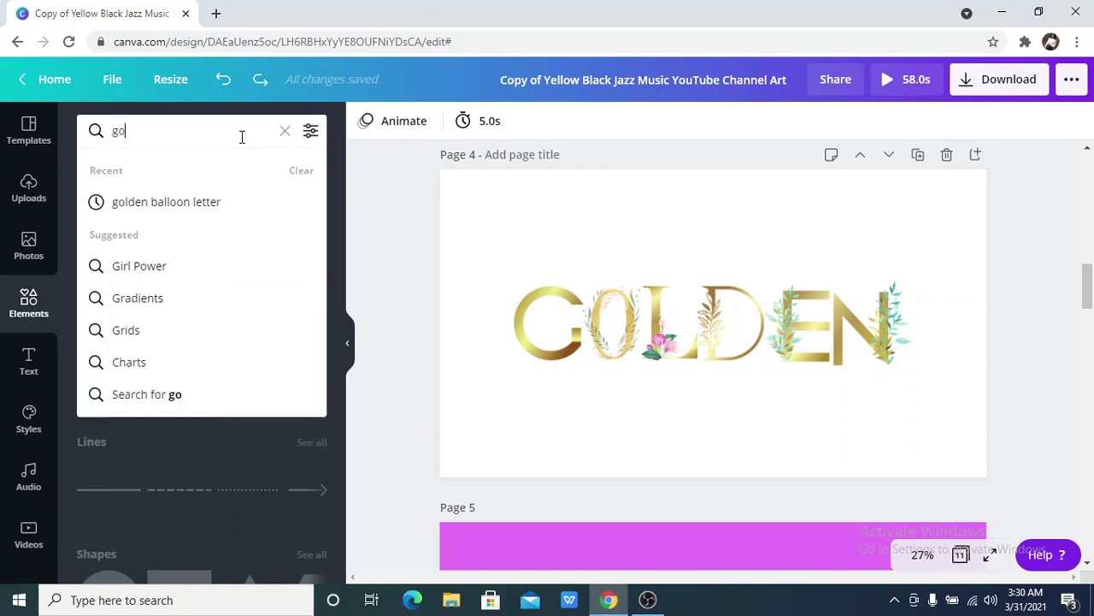
pyautogui.write('den')
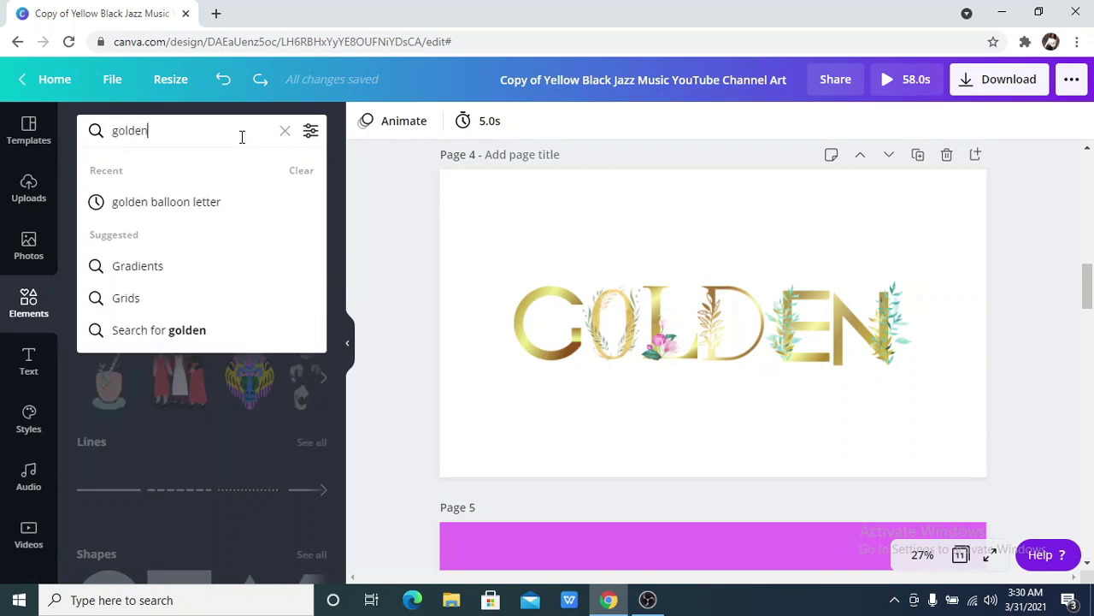
pyautogui.write(' letter')
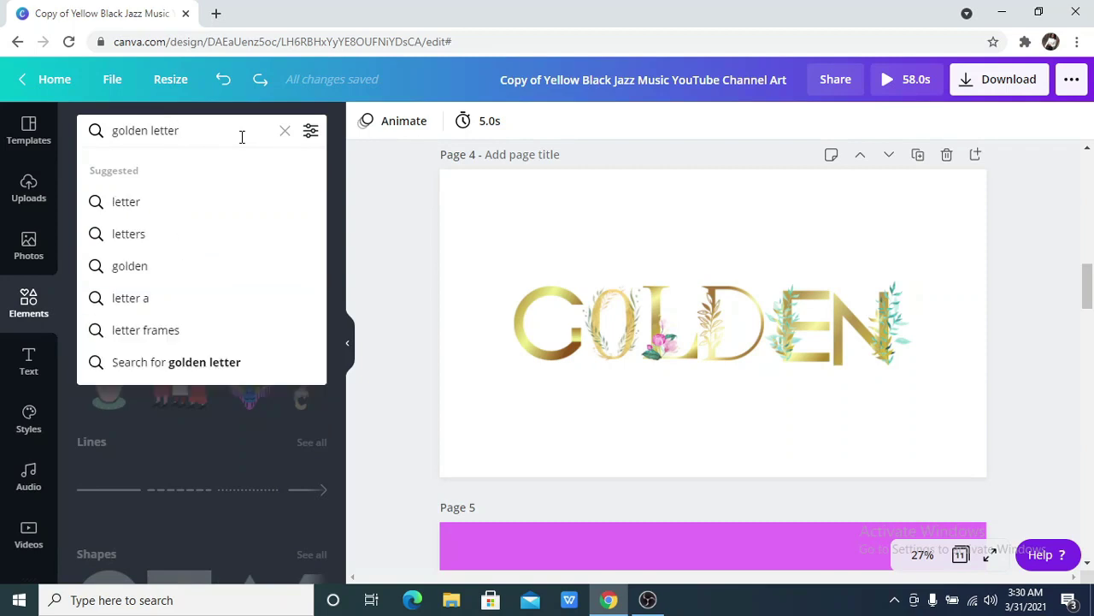
pyautogui.press('Return')
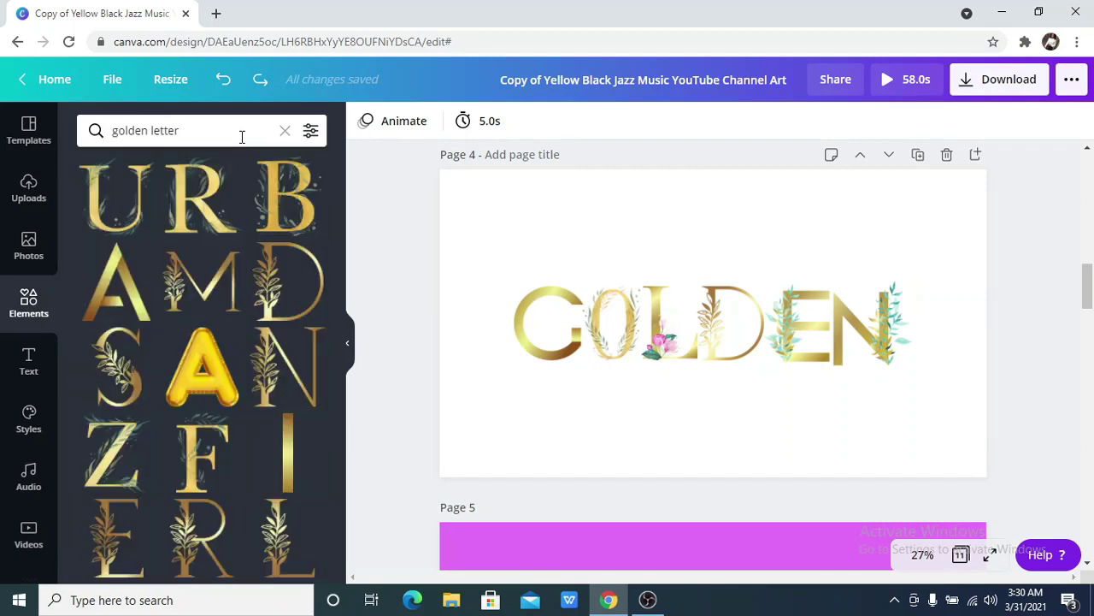
# Look through the golden letter results, including the leafy, floral and balloon styles, and collapse the results
pyautogui.scroll(-4, 161, 274)
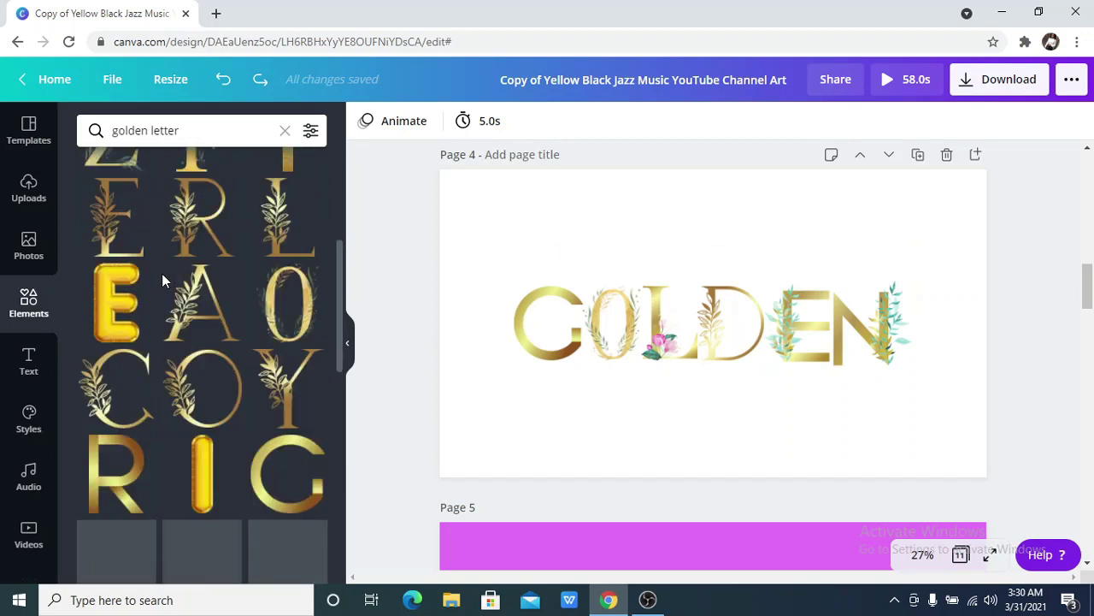
pyautogui.scroll(-4, 163, 275)
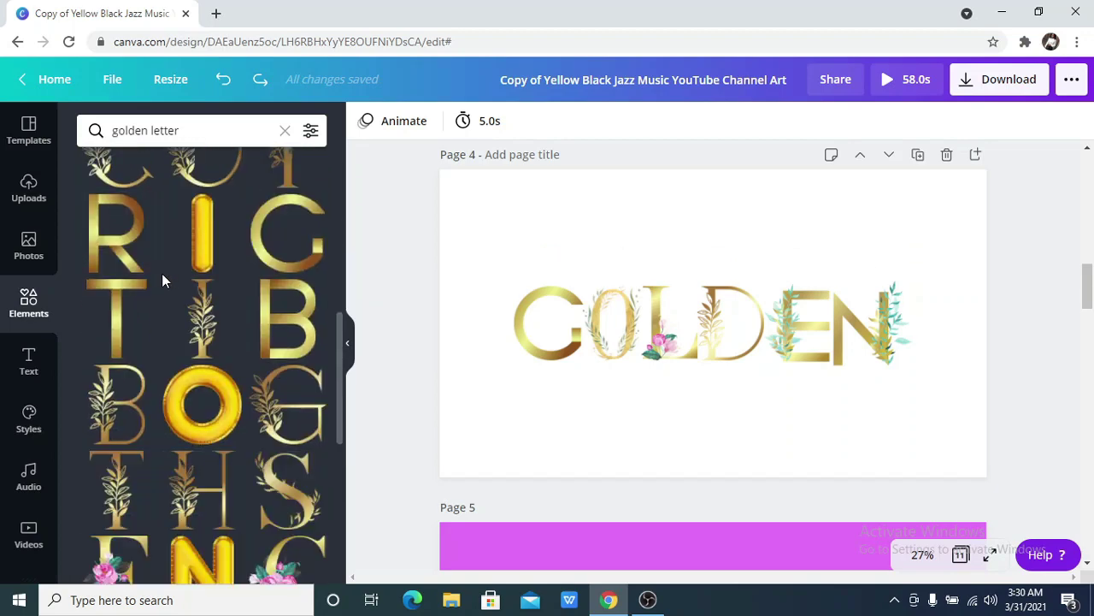
pyautogui.scroll(8, 162, 272)
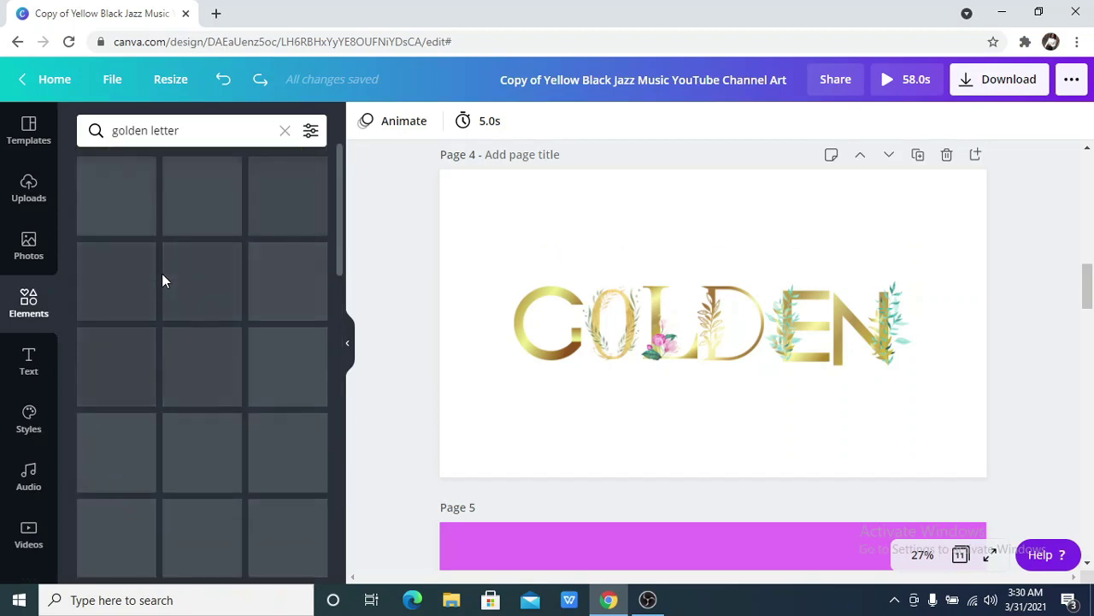
pyautogui.scroll(-10, 162, 278)
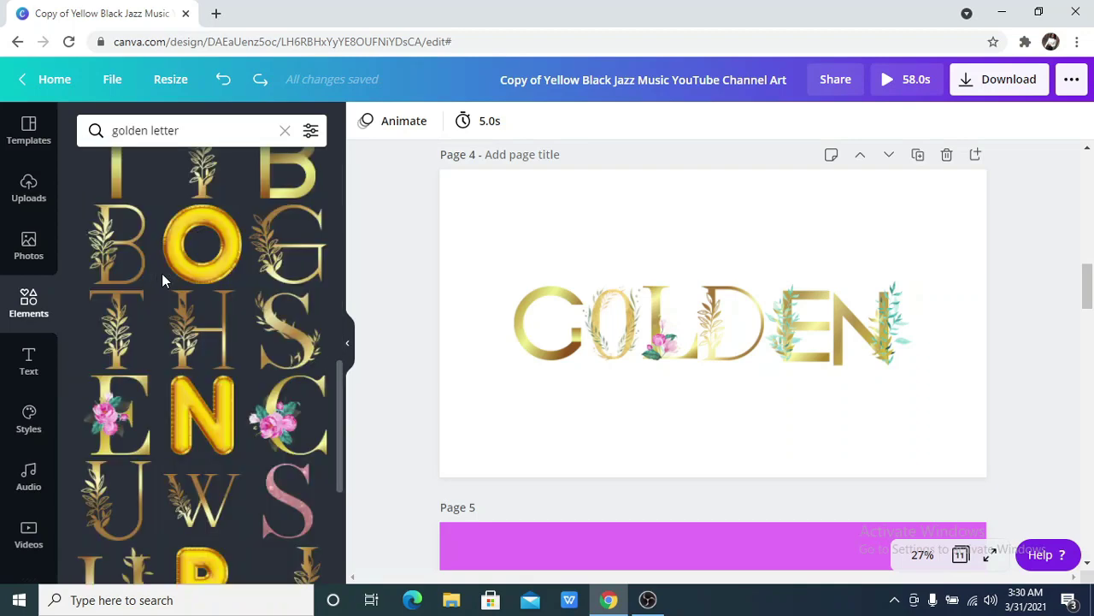
pyautogui.scroll(-4, 162, 273)
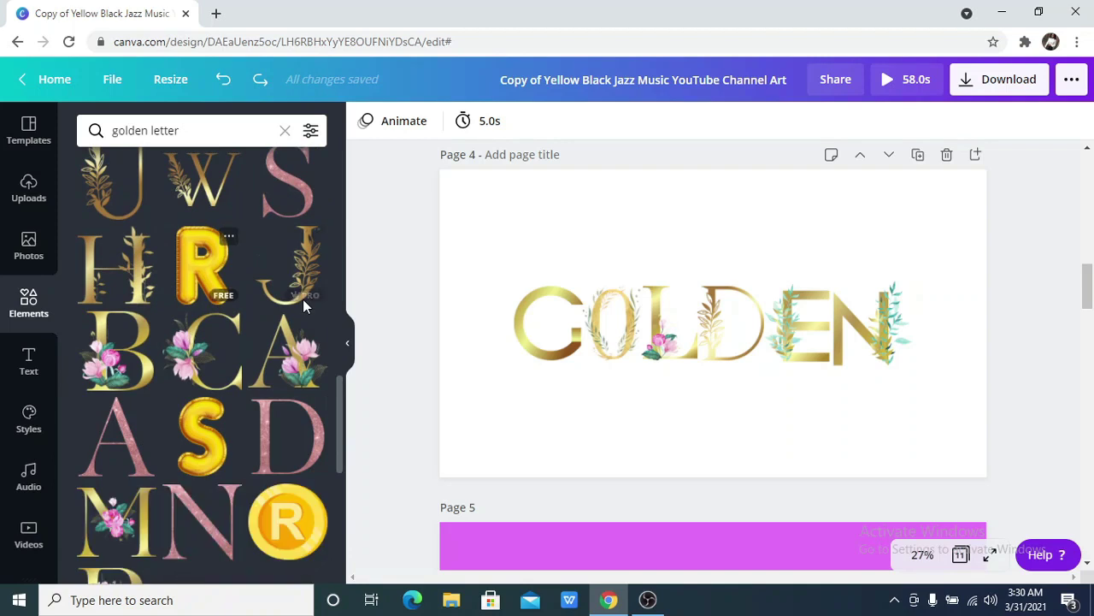
pyautogui.click(351, 342)
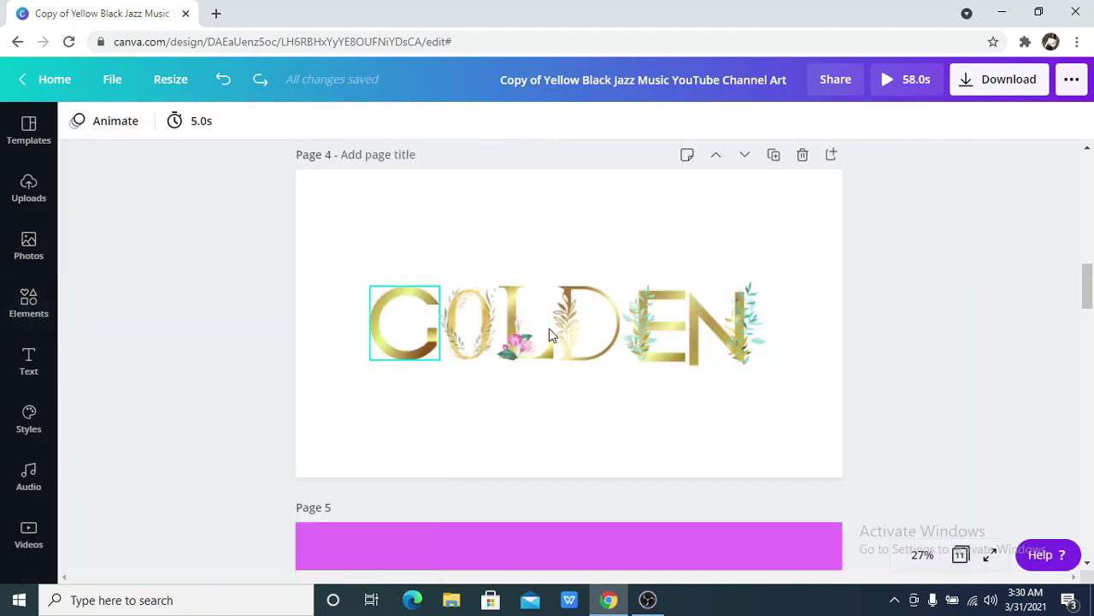
# Search the elements for "gradient brushstroke letter" to find the graphics used for the colourful brush letters on page 5
pyautogui.moveTo(1092, 265); pyautogui.dragTo(1091, 315)
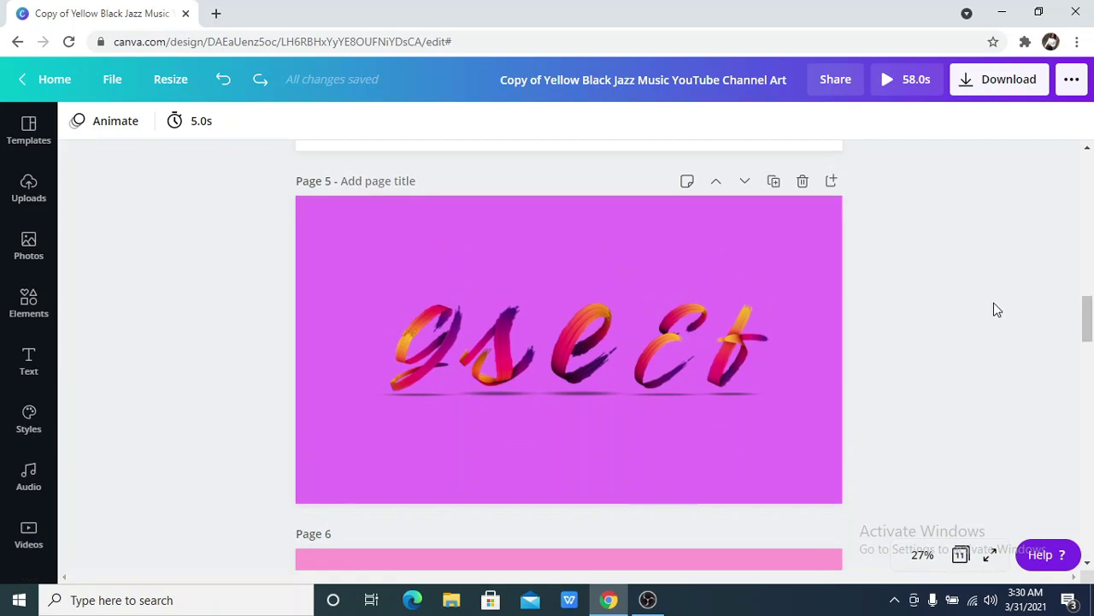
pyautogui.click(723, 267)
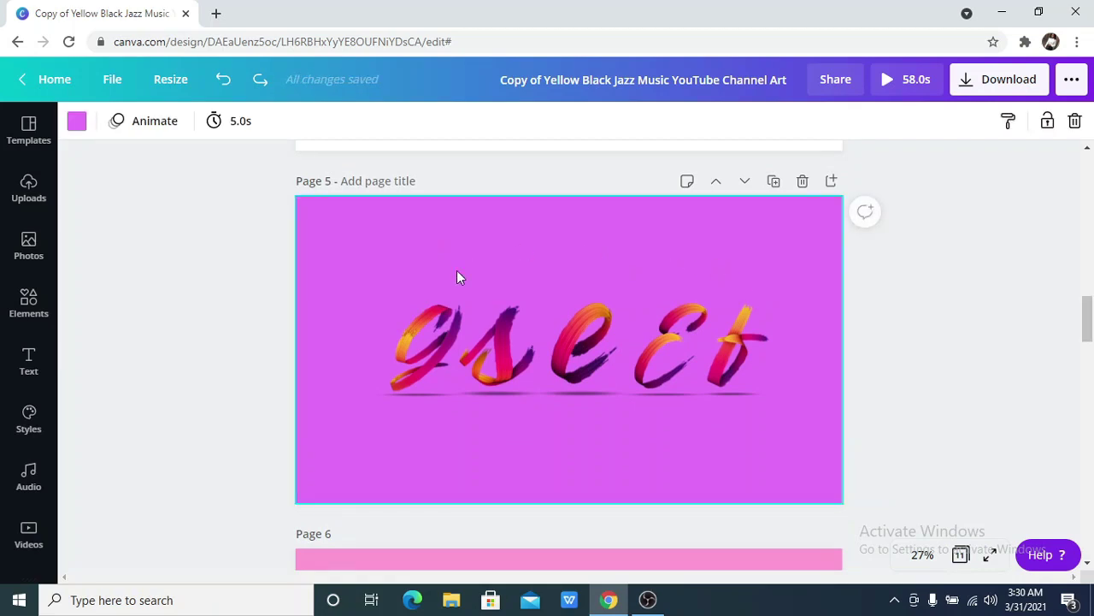
pyautogui.click(26, 308)
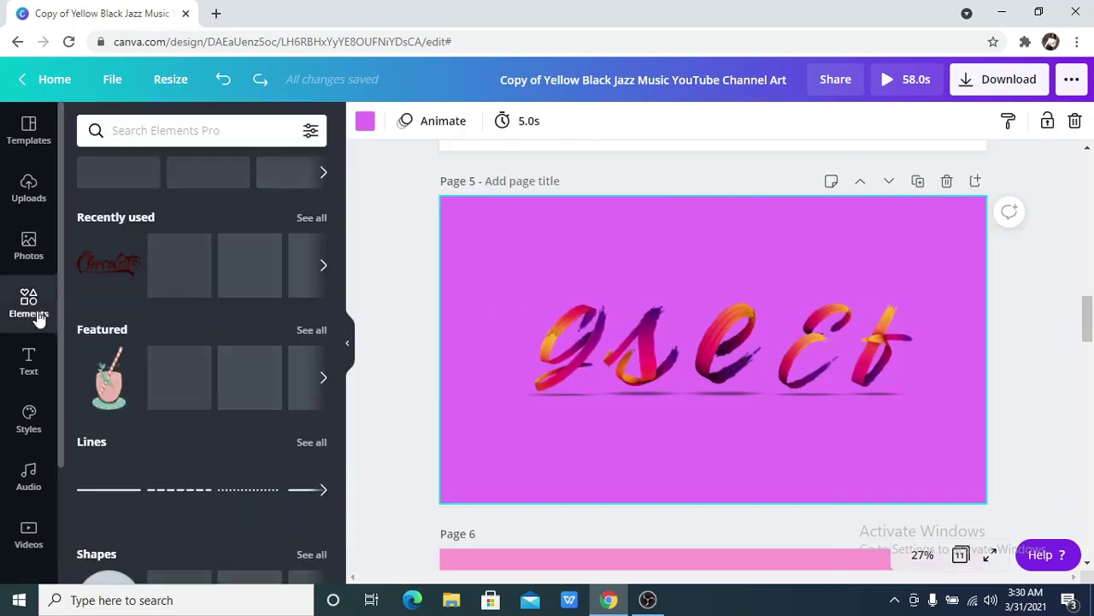
pyautogui.click(220, 136)
pyautogui.write('g')
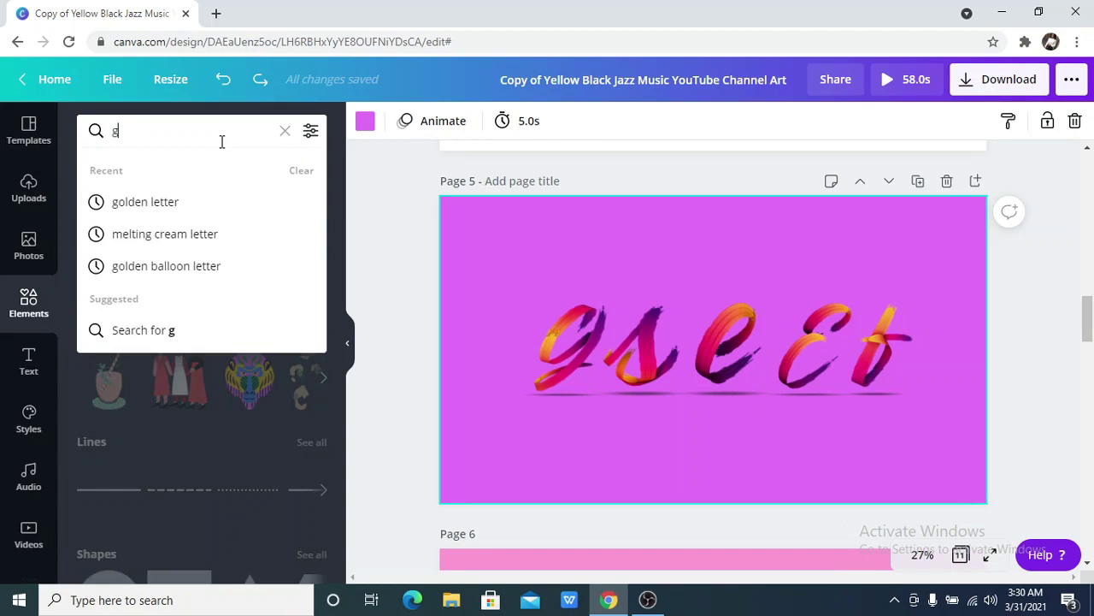
pyautogui.write('radie')
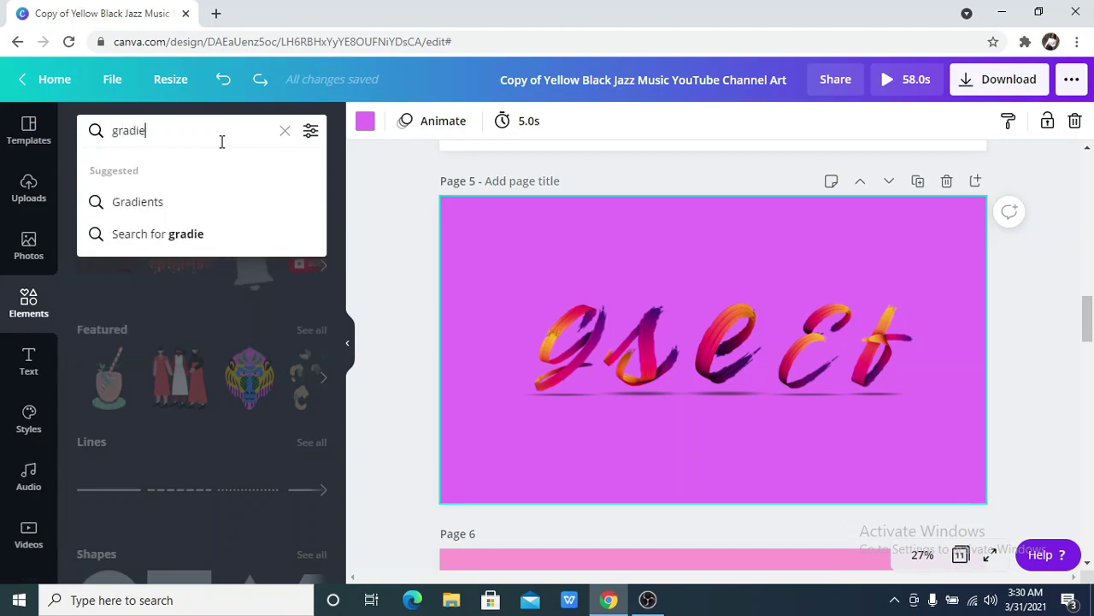
pyautogui.write('nt brus')
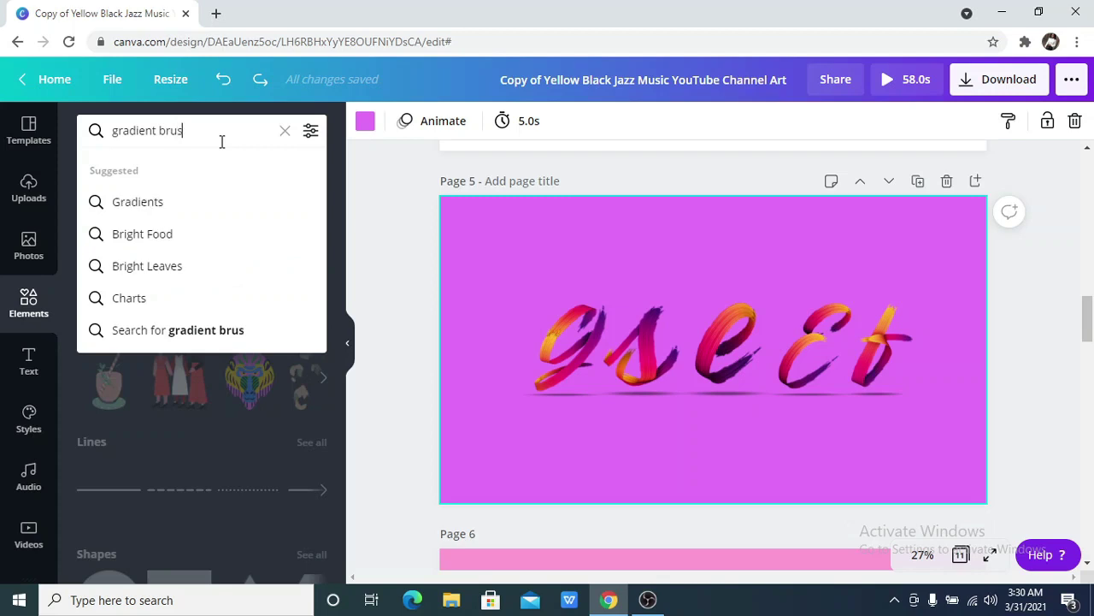
pyautogui.write('hst')
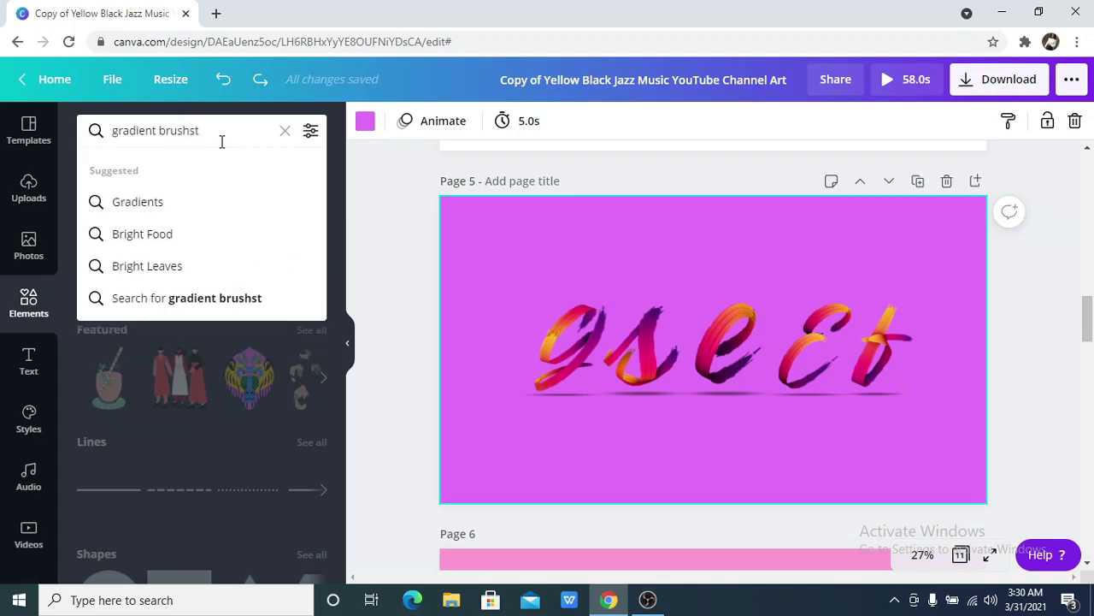
pyautogui.write('r')
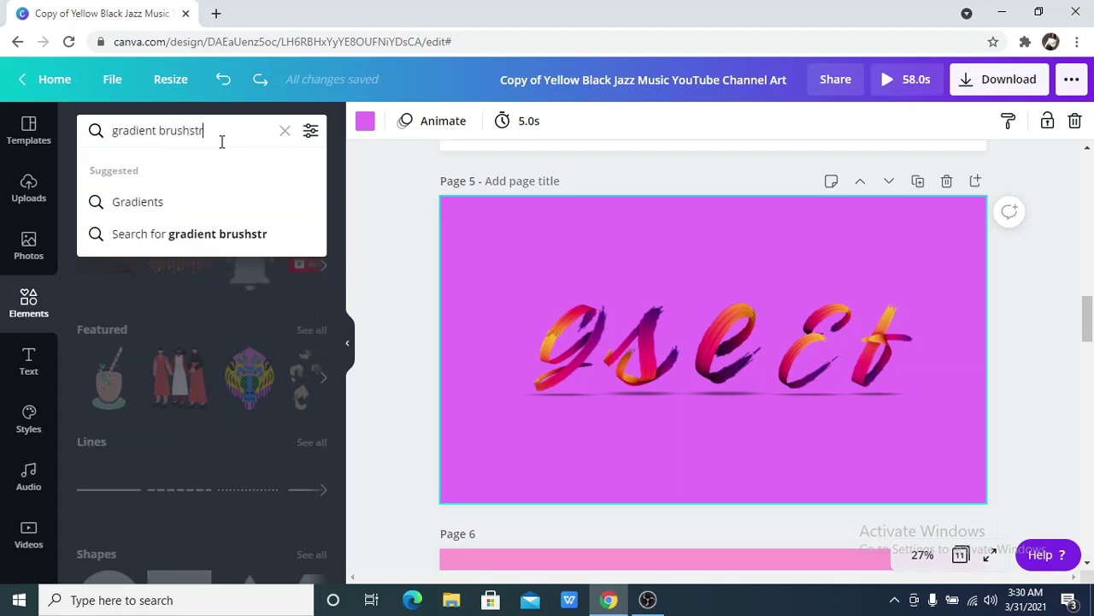
pyautogui.write('oke letter')
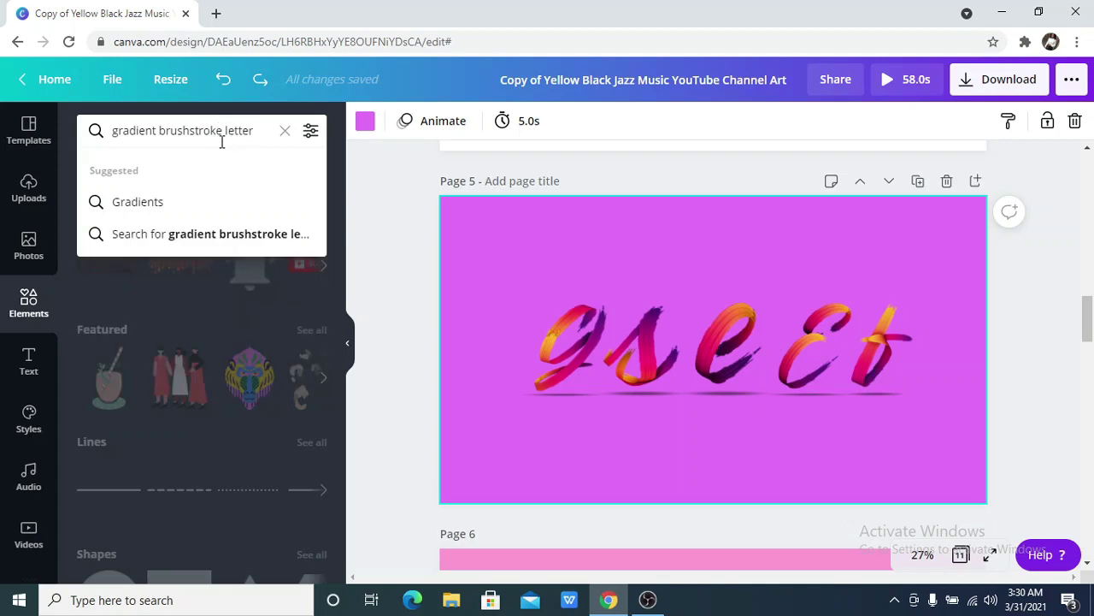
pyautogui.press('Return')
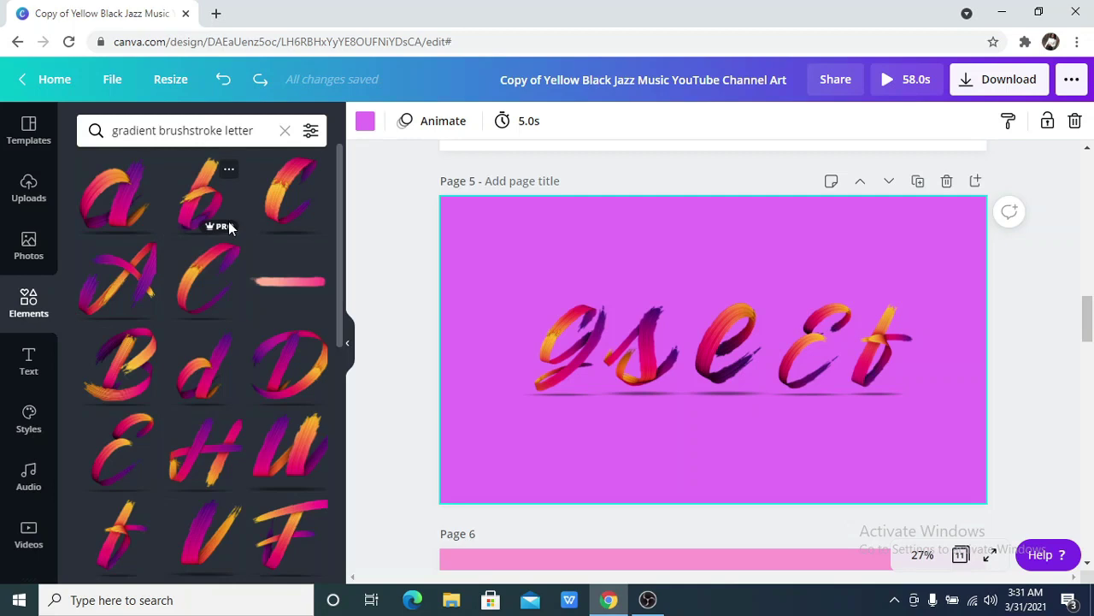
# Look through the gradient brushstroke letter results for the uppercase and lowercase letters, and collapse the results
pyautogui.scroll(-1, 227, 231)
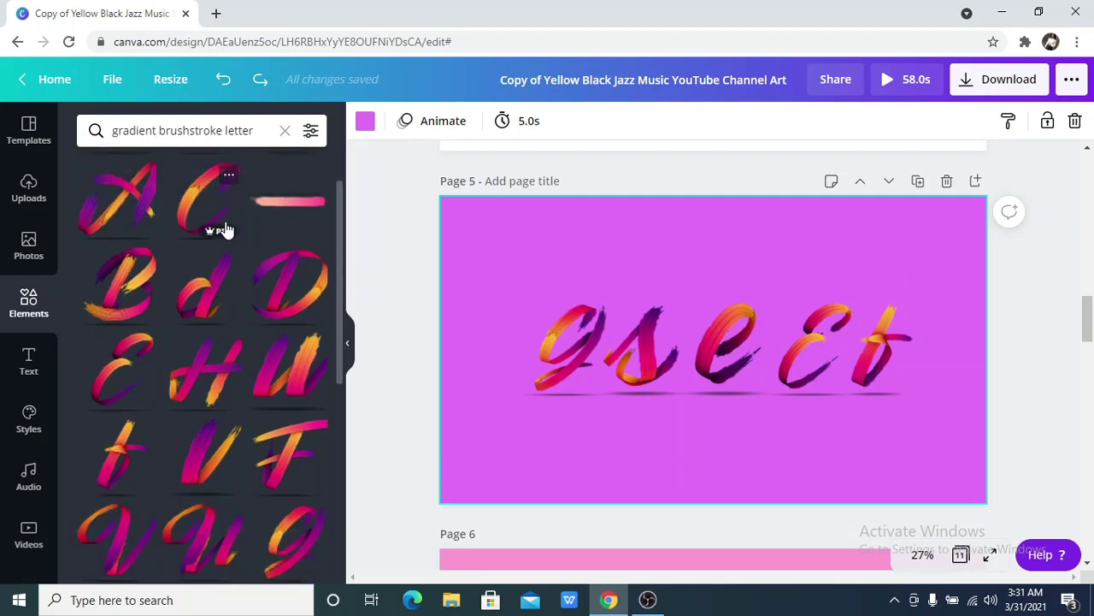
pyautogui.scroll(-3, 284, 261)
pyautogui.scroll(2, 286, 261)
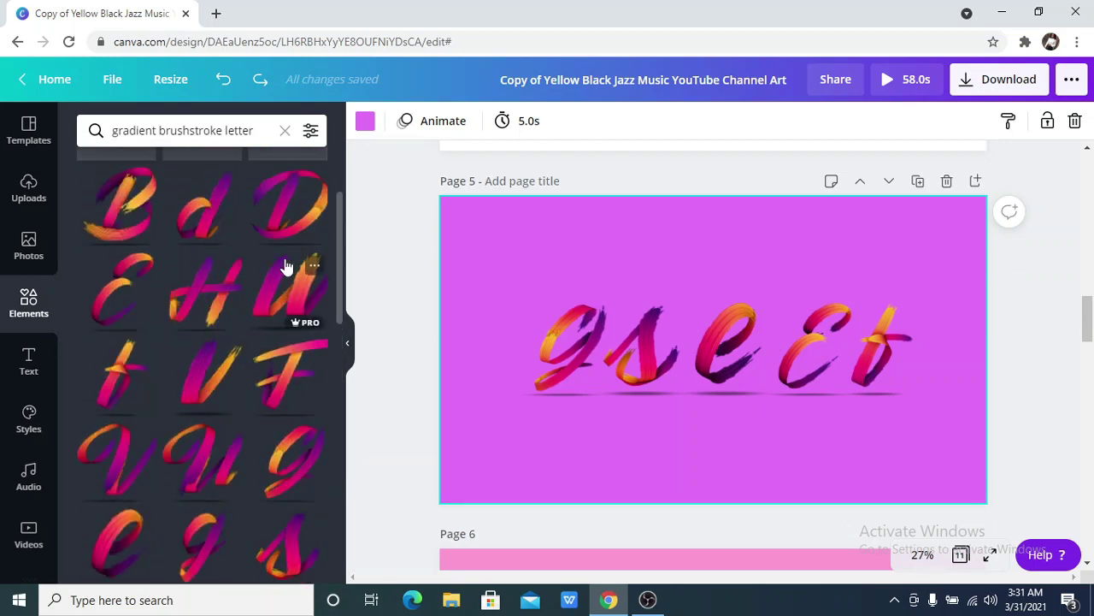
pyautogui.scroll(2, 287, 267)
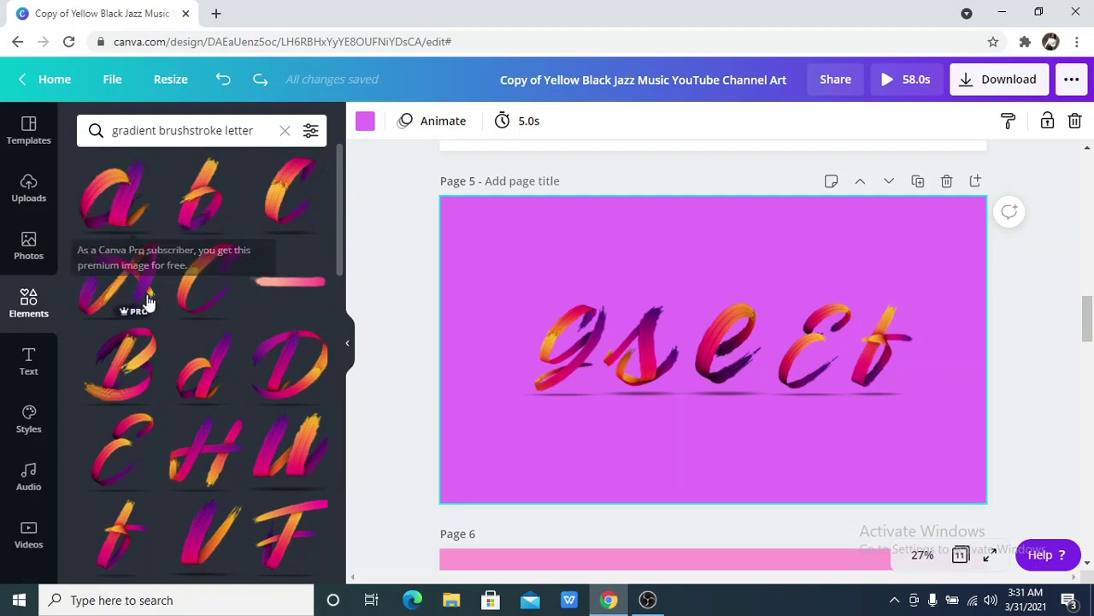
pyautogui.scroll(-5, 236, 282)
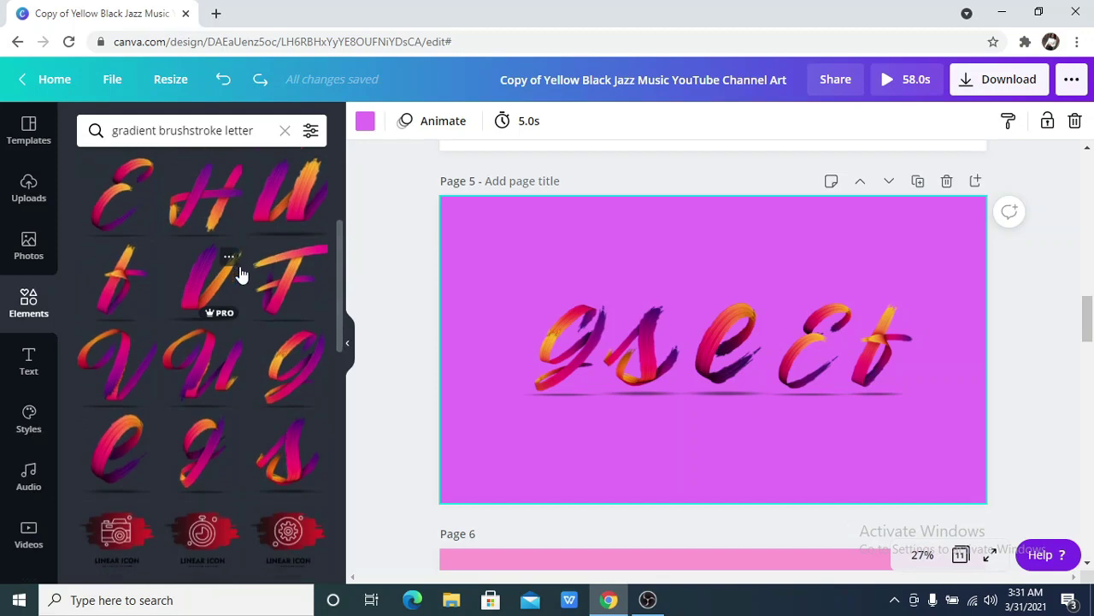
pyautogui.scroll(5, 239, 272)
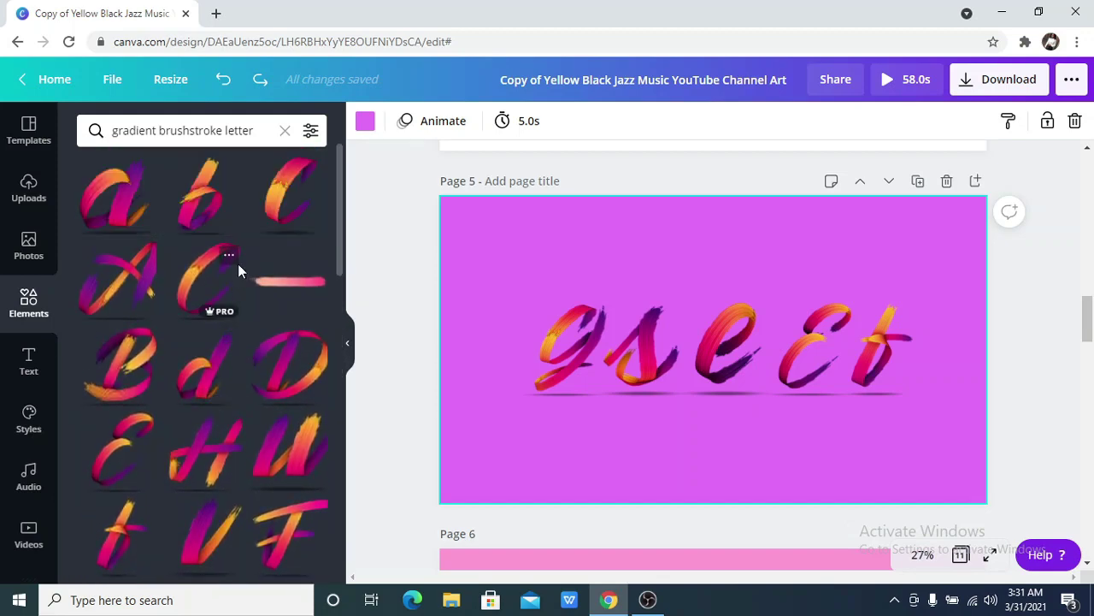
pyautogui.scroll(-3, 246, 272)
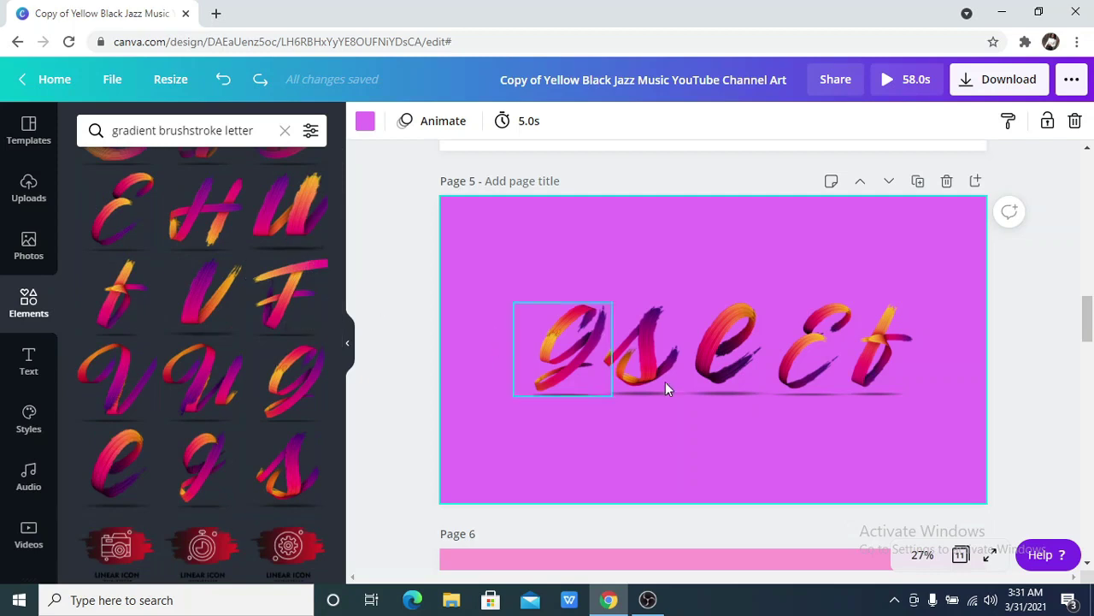
pyautogui.click(1021, 309)
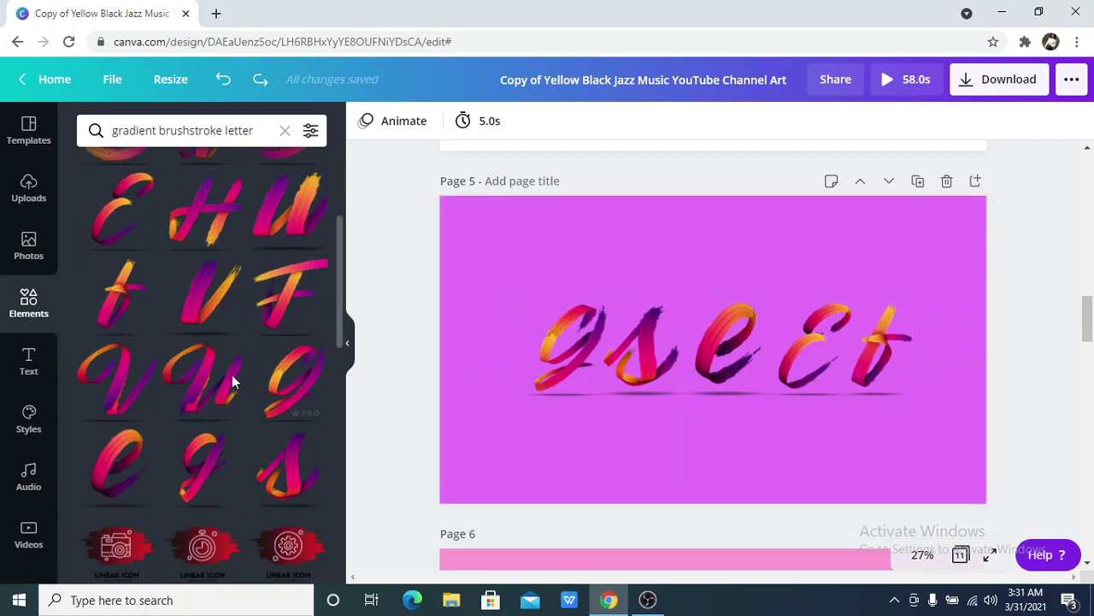
pyautogui.click(350, 350)
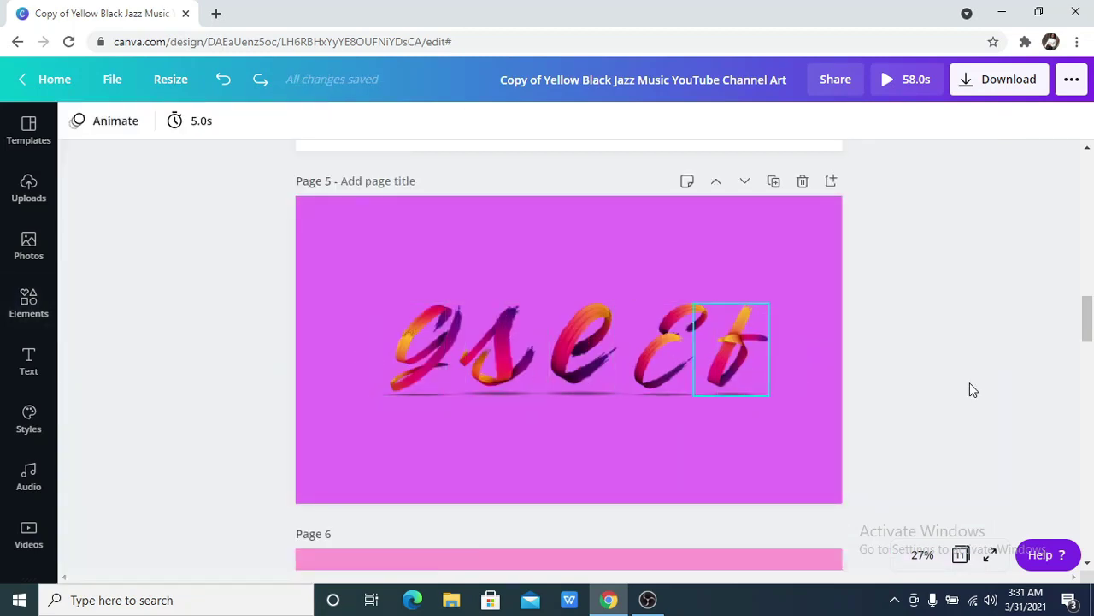
# Search the elements for "3d neon light letter" to find the graphics used for NEON on page 6
pyautogui.scroll(-1, 1028, 385)
pyautogui.scroll(-3, 1026, 385)
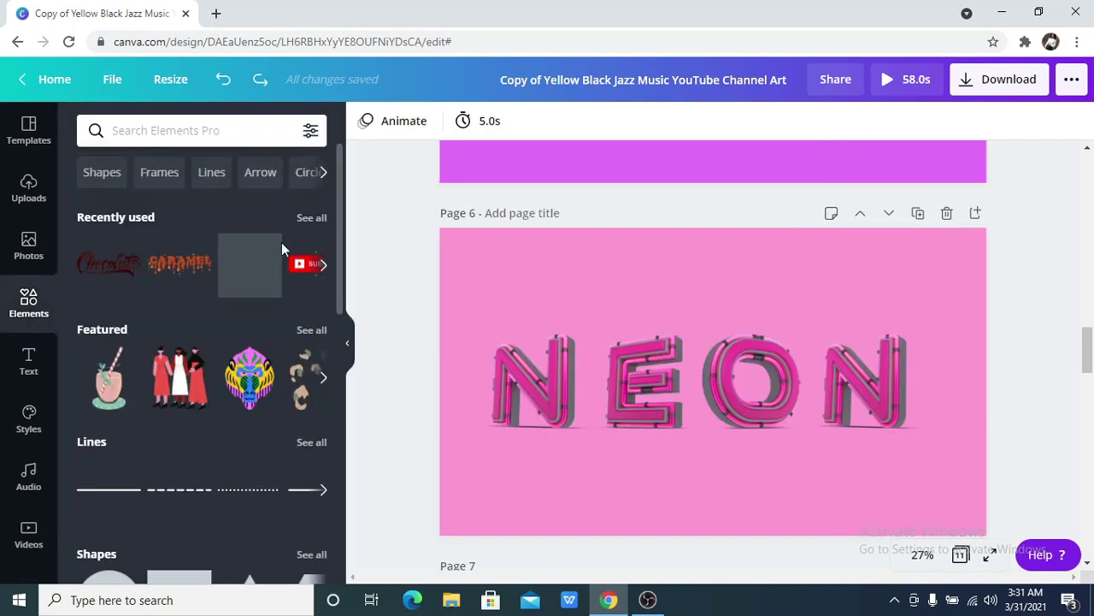
pyautogui.click(281, 131)
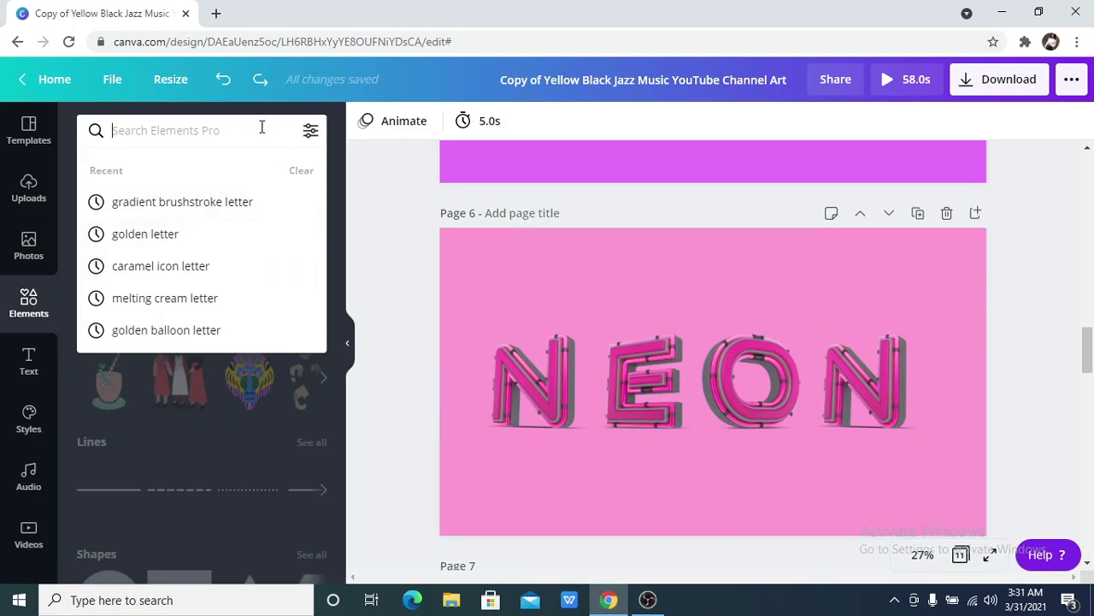
pyautogui.write('3')
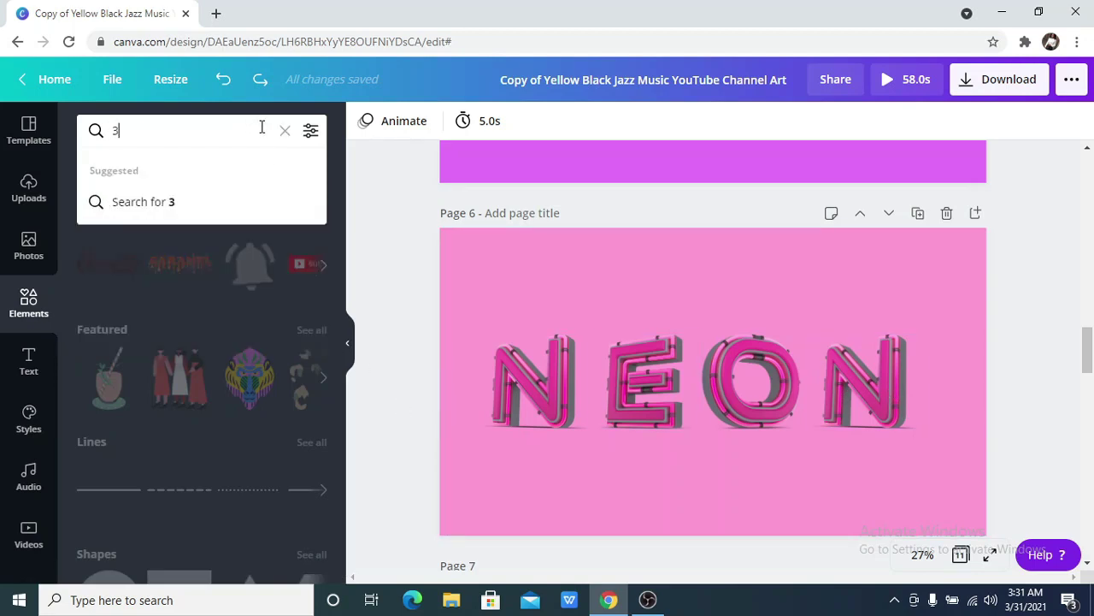
pyautogui.write('d ne')
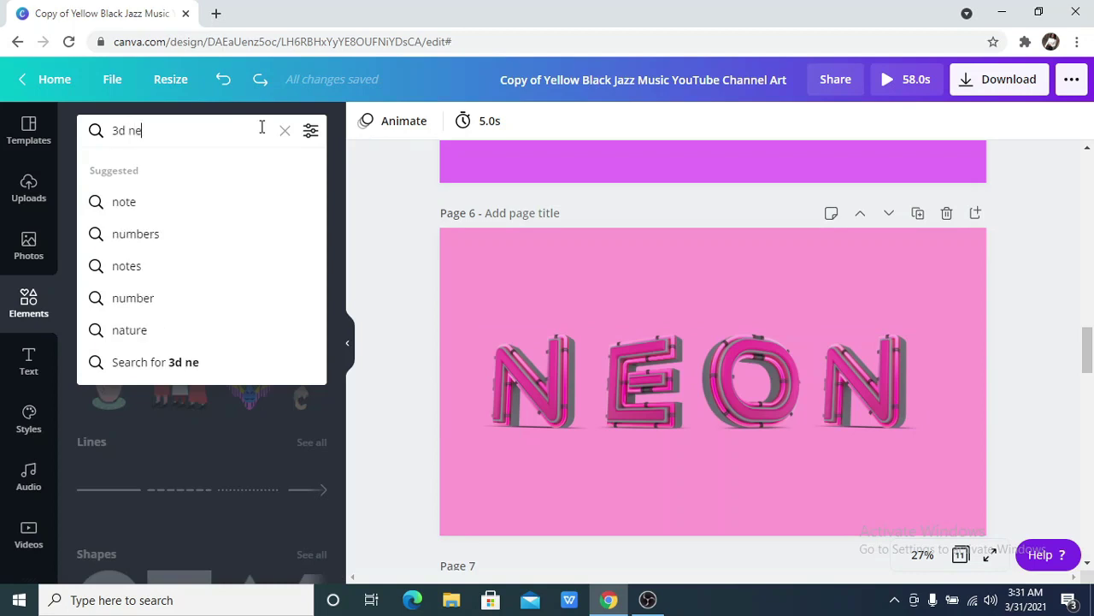
pyautogui.write('on li')
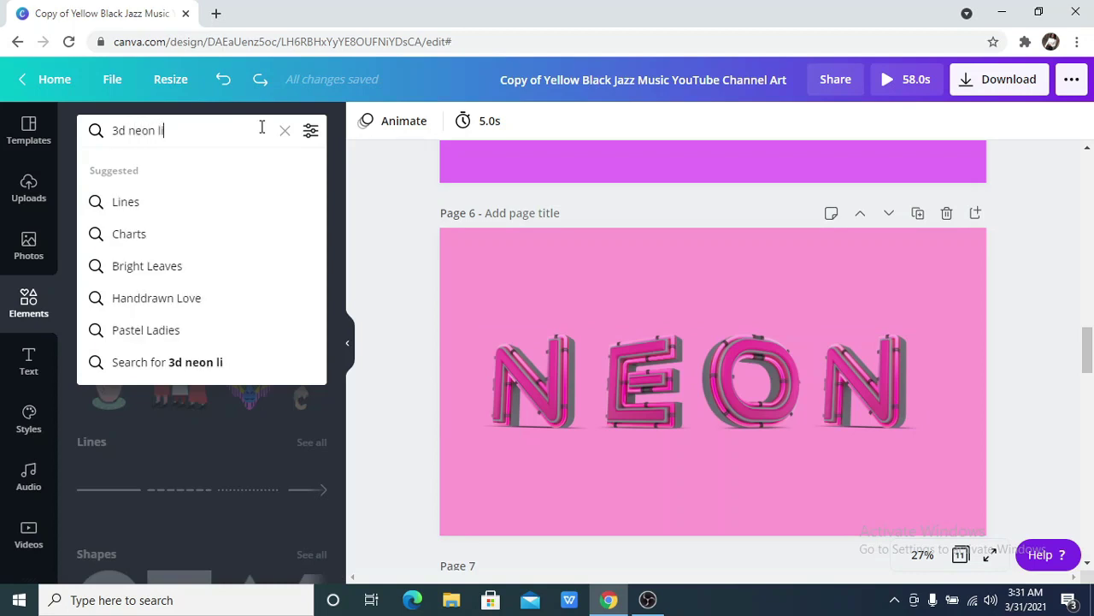
pyautogui.write('ght lett')
pyautogui.write('we')
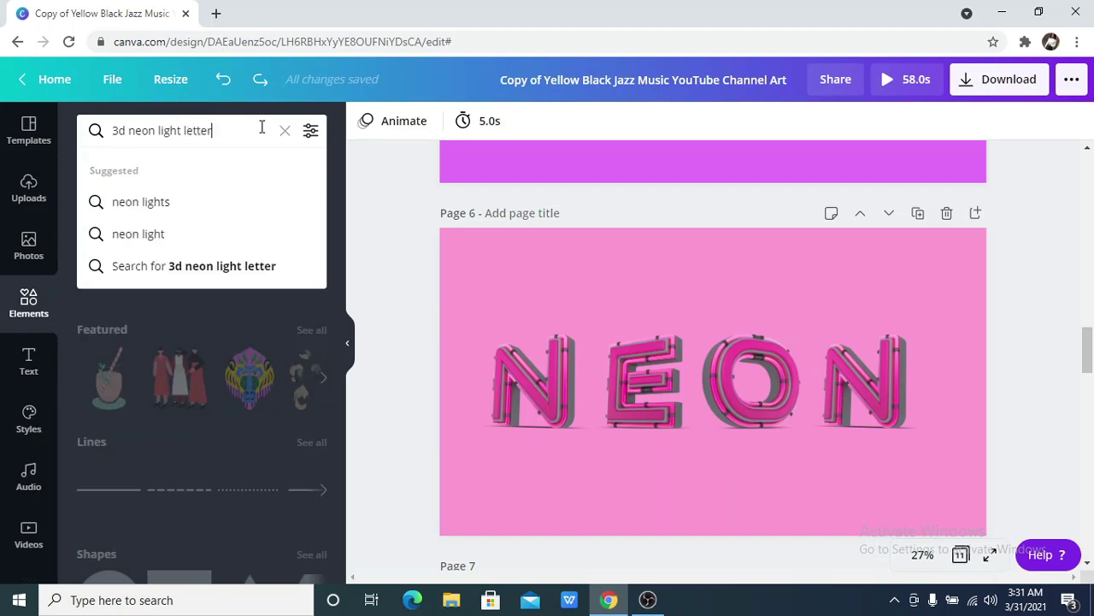
pyautogui.press('Return')
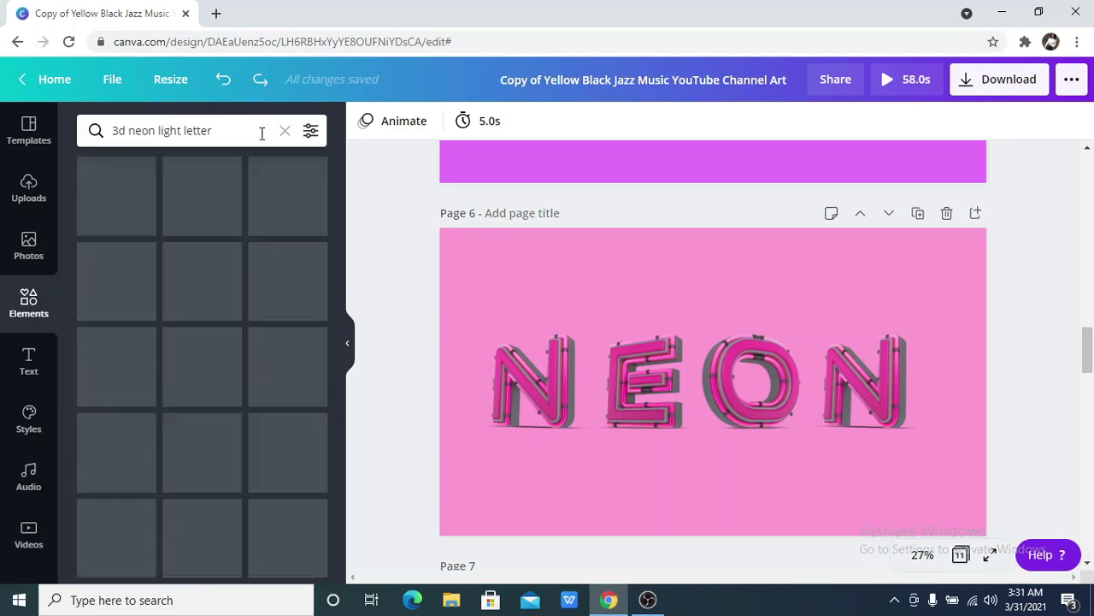
# Look through the pink, blue and script neon letter results, and open the details of the pink neon letter P
pyautogui.scroll(-2, 302, 223)
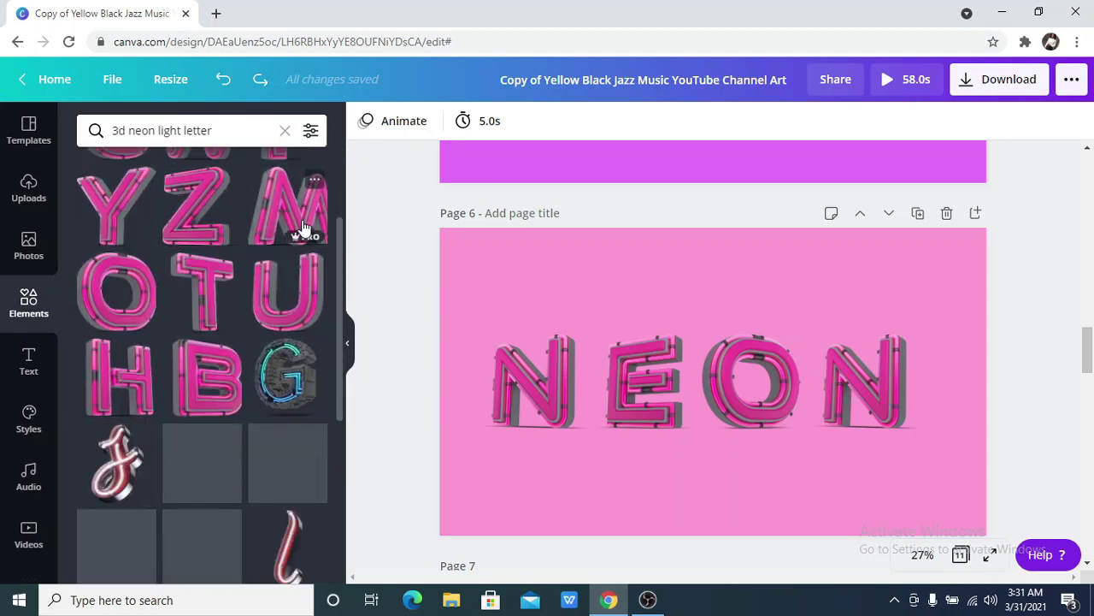
pyautogui.scroll(2, 302, 224)
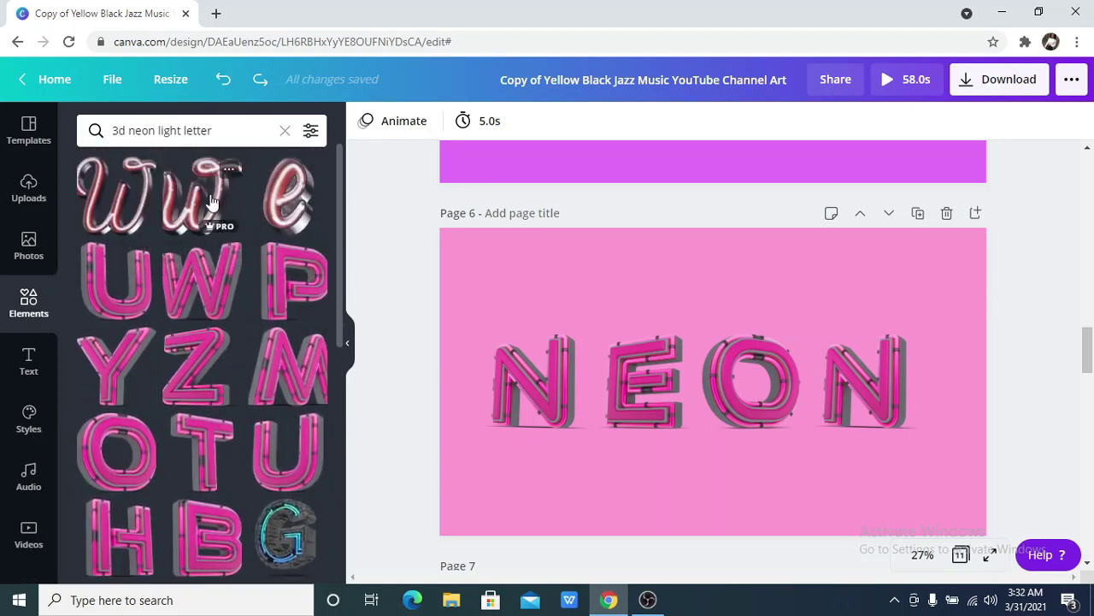
pyautogui.scroll(-4, 248, 248)
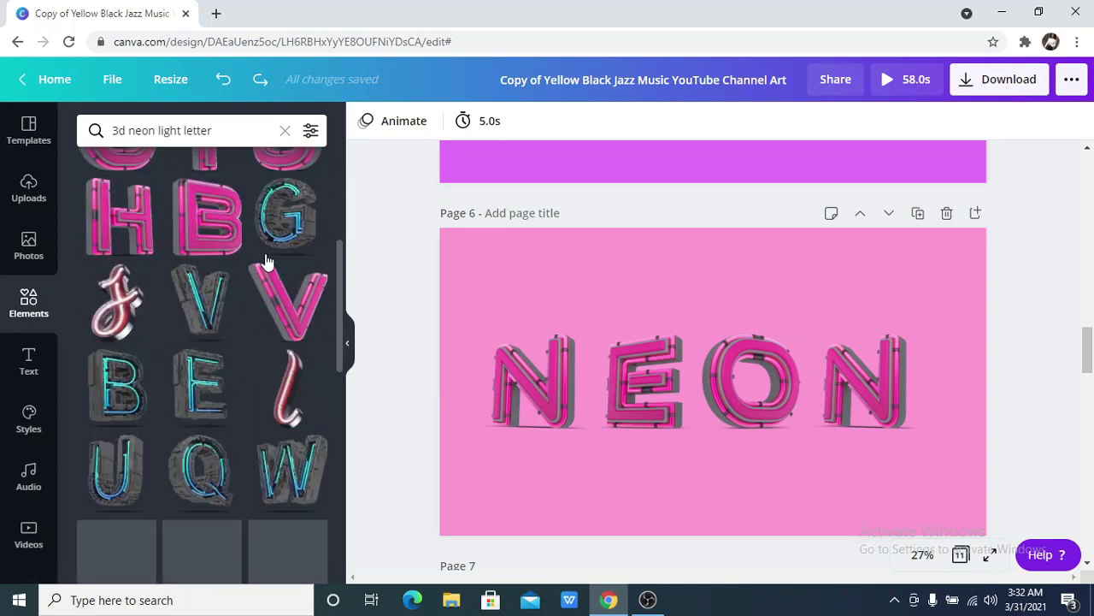
pyautogui.scroll(-5, 266, 261)
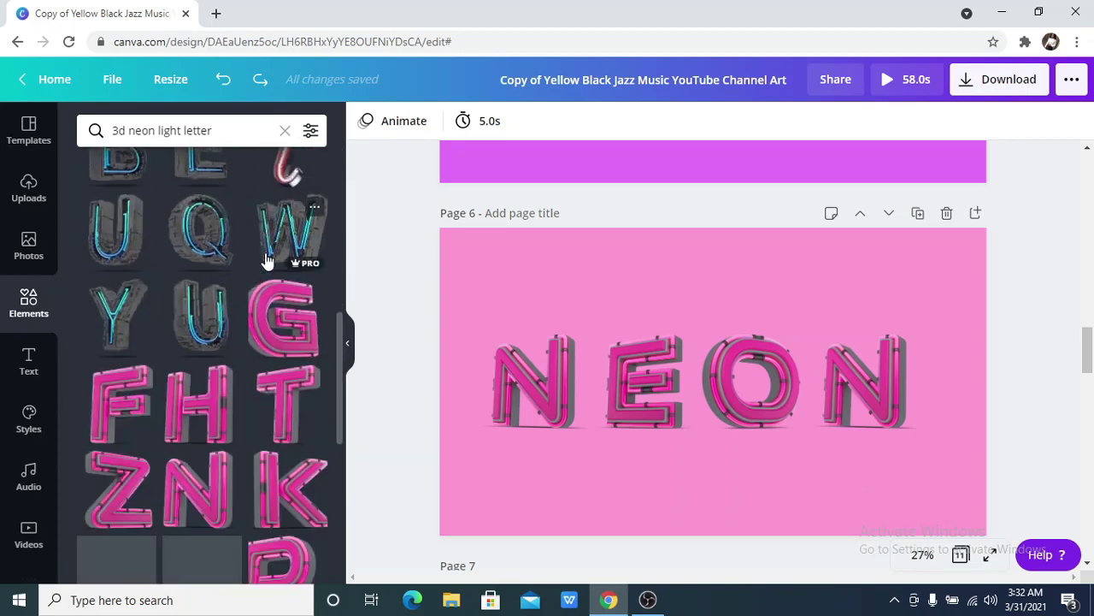
pyautogui.scroll(-2, 266, 261)
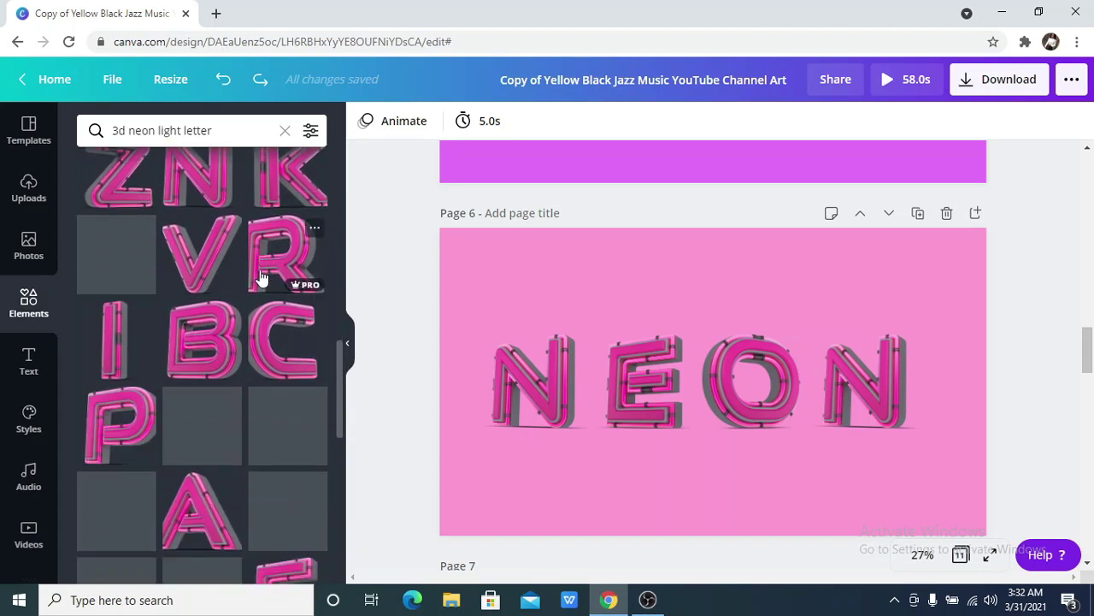
pyautogui.scroll(-3, 260, 281)
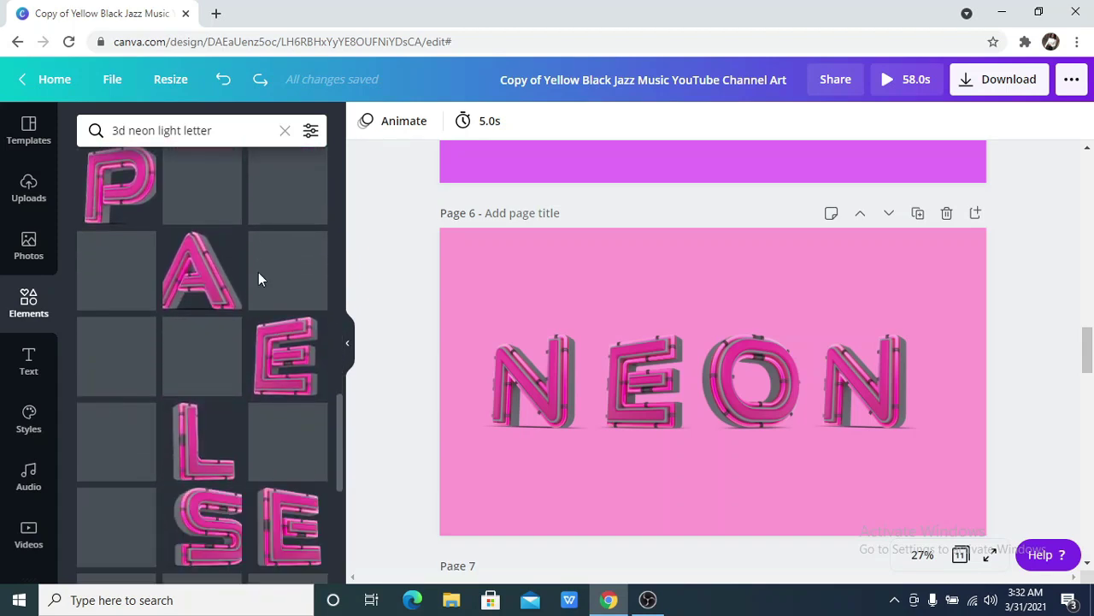
pyautogui.scroll(-3, 260, 280)
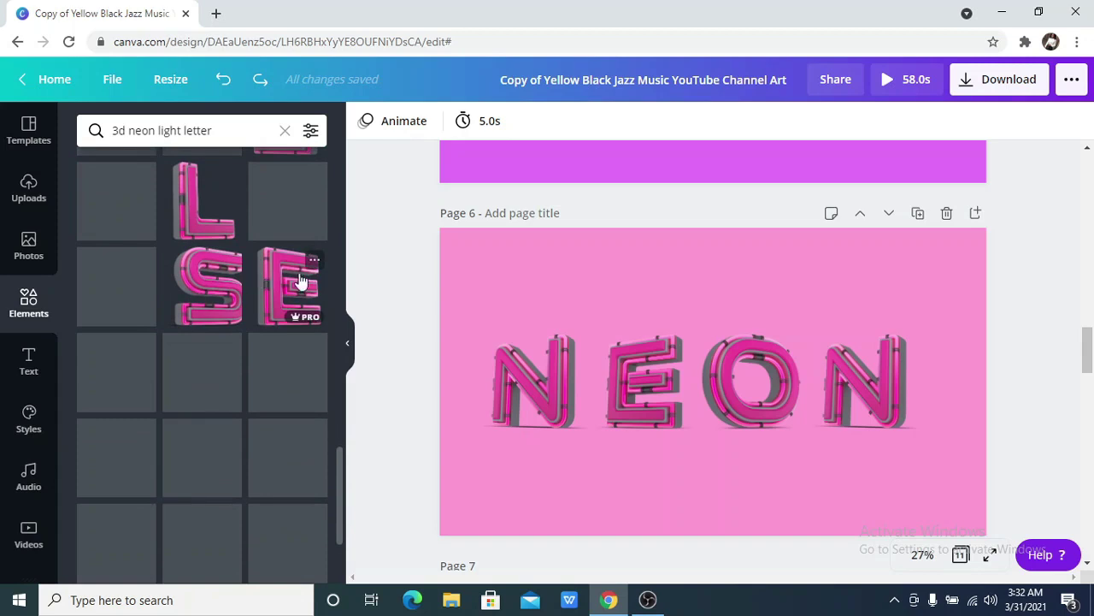
pyautogui.scroll(5, 300, 277)
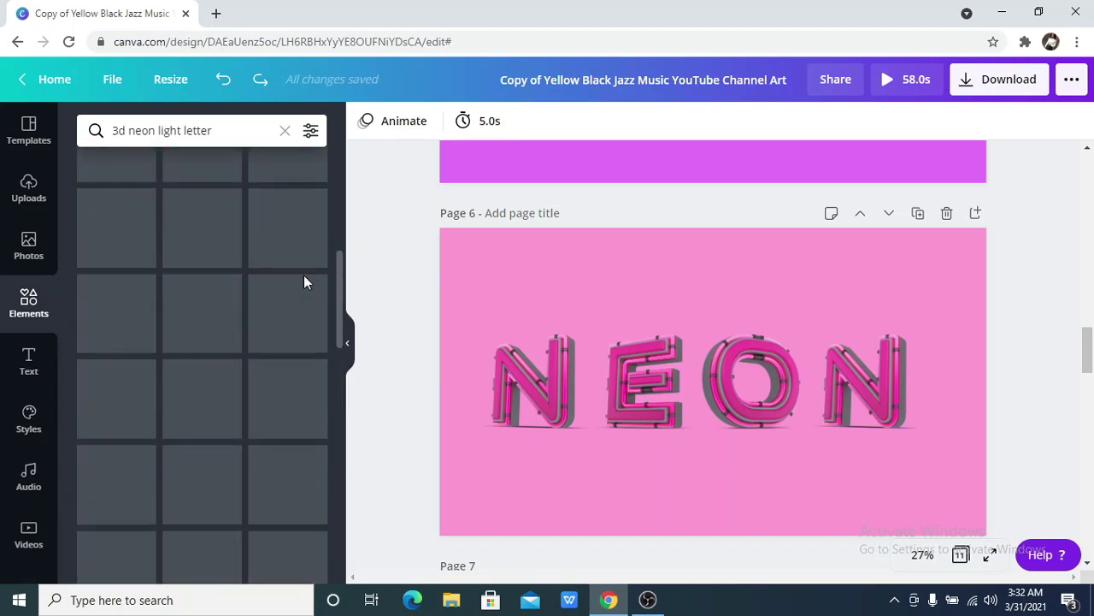
pyautogui.scroll(2, 303, 275)
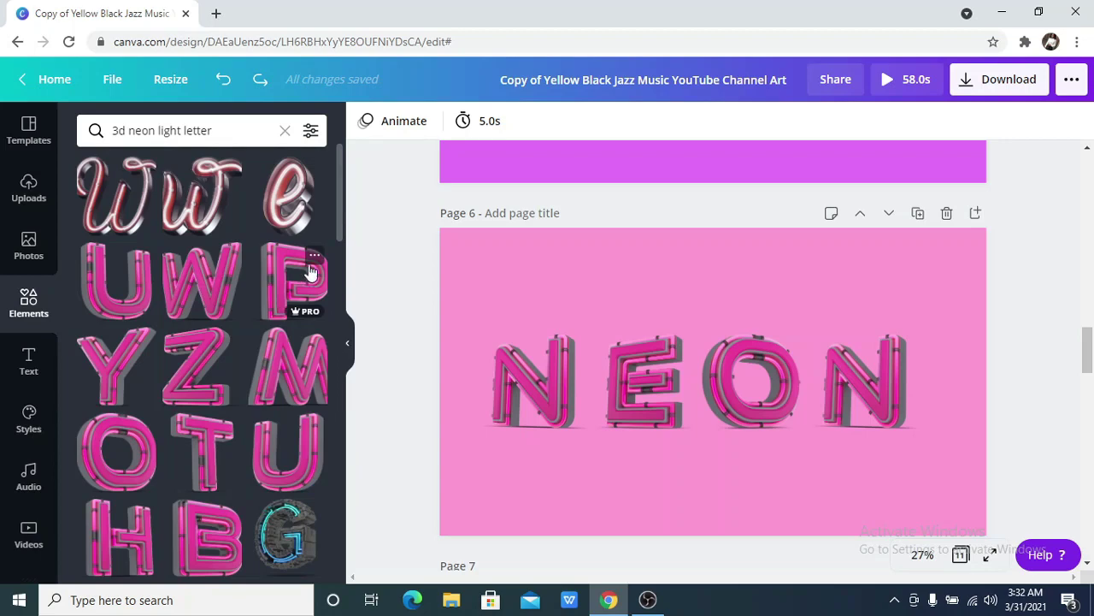
pyautogui.click(314, 256)
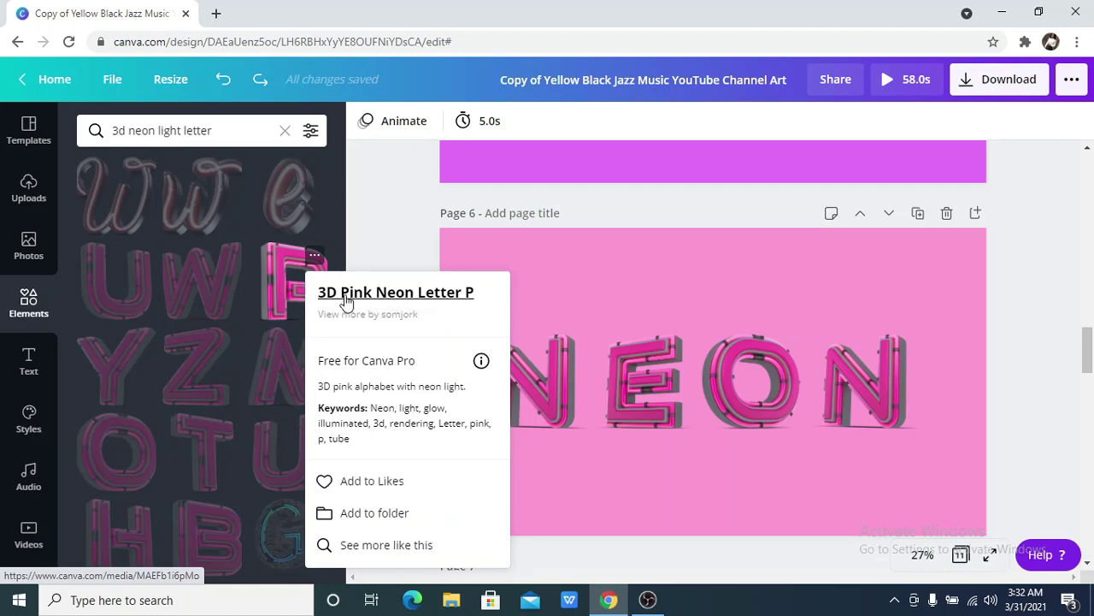
# Try out the pink neon letter P on page 6 and delete it from the page
pyautogui.click(254, 323)
pyautogui.click(287, 305)
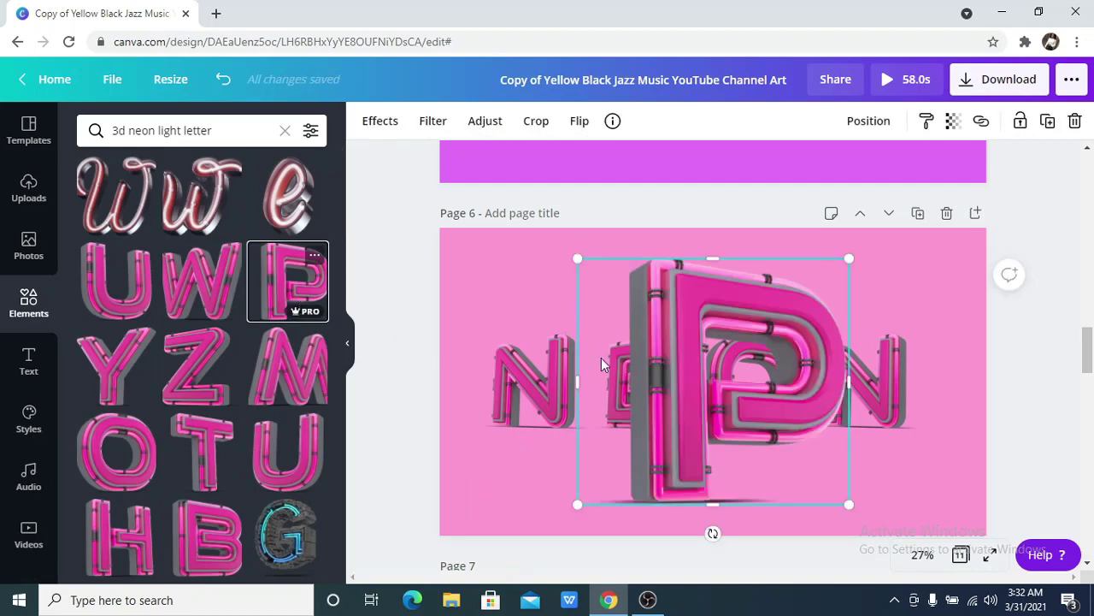
pyautogui.moveTo(740, 319); pyautogui.dragTo(752, 454)
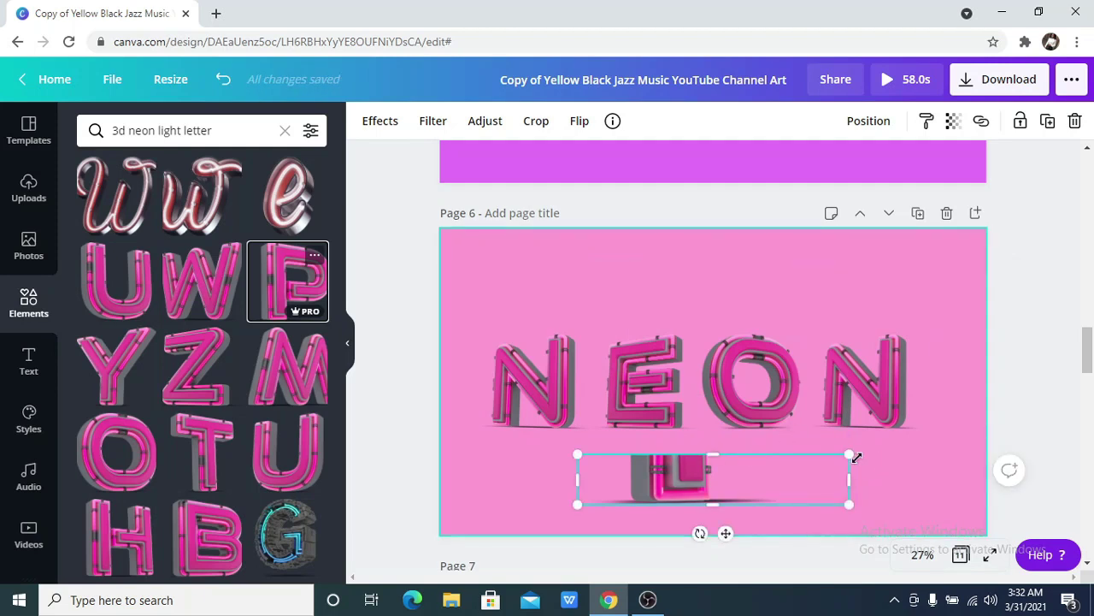
pyautogui.press('Delete')
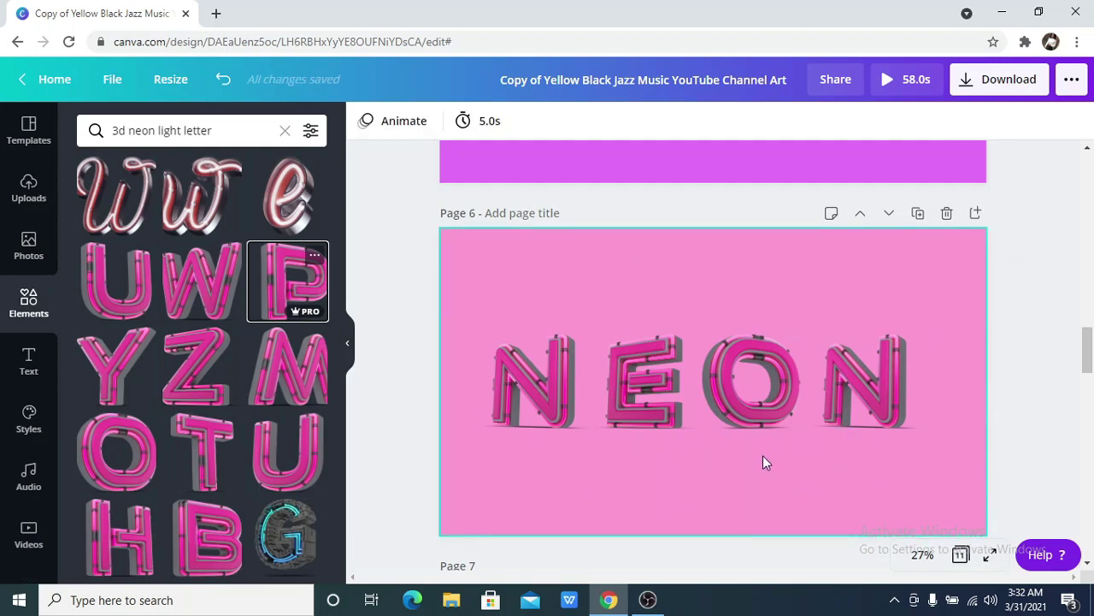
# Search the elements for "letter sticker" to find the graphics used for COOL on page 7
pyautogui.scroll(-5, 1004, 311)
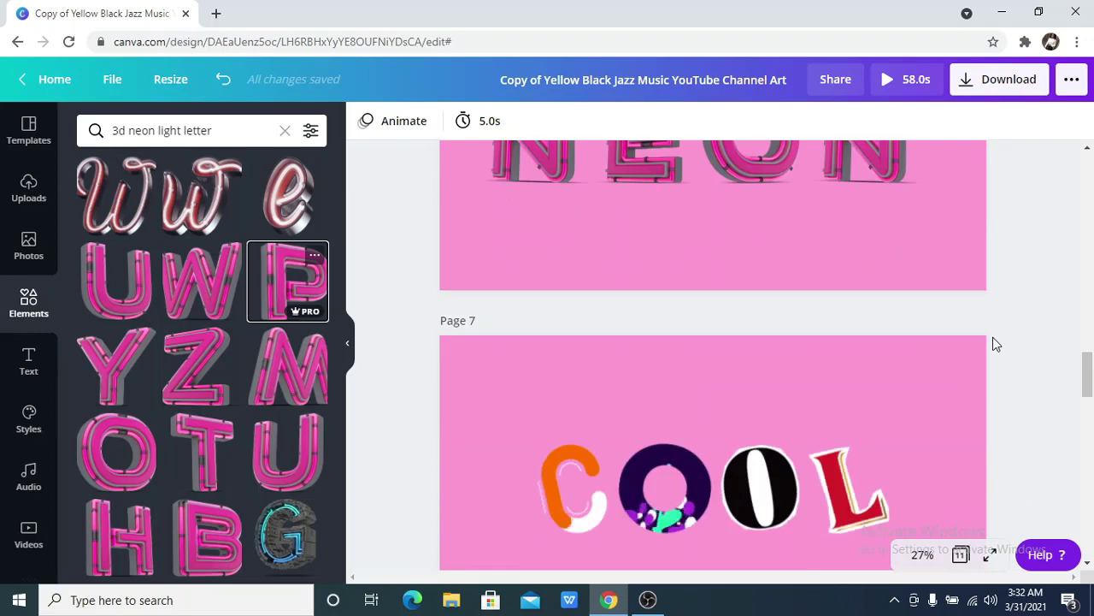
pyautogui.scroll(-1, 992, 336)
pyautogui.scroll(4, 993, 337)
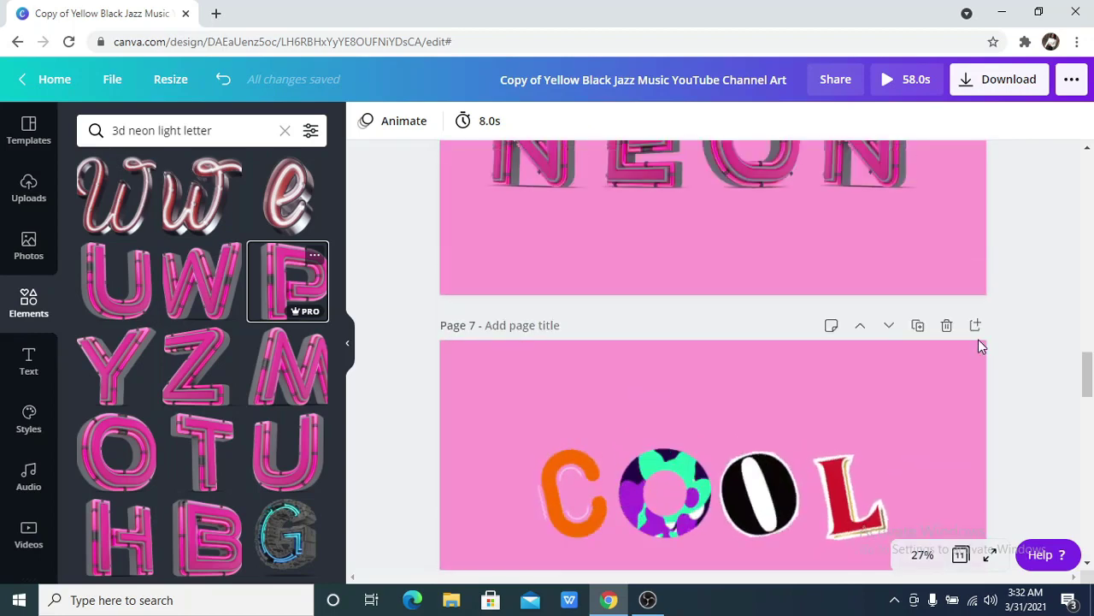
pyautogui.scroll(-2, 889, 363)
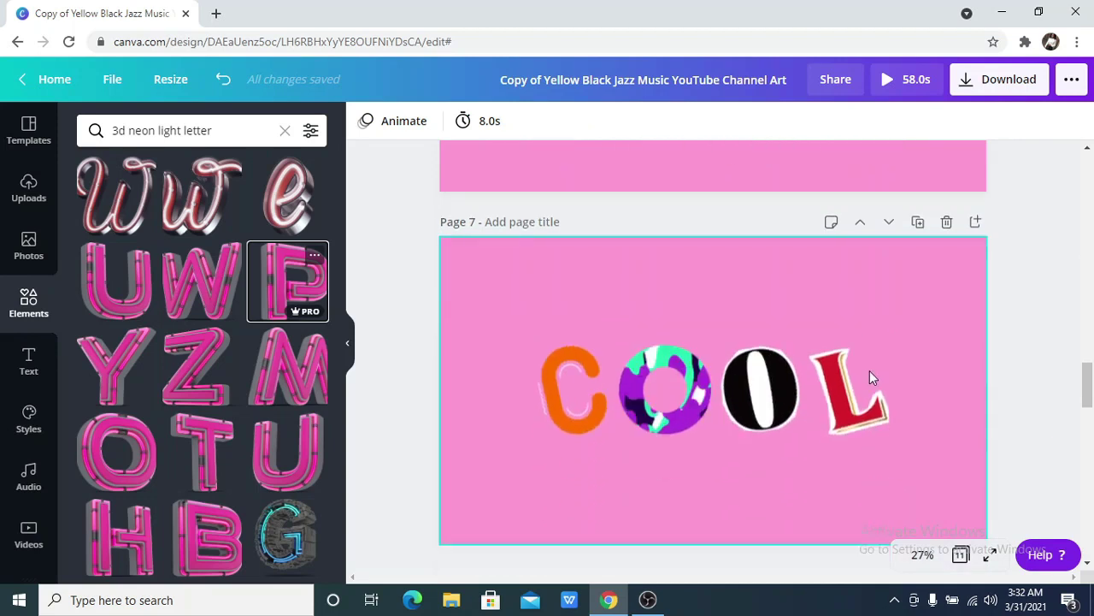
pyautogui.click(286, 132)
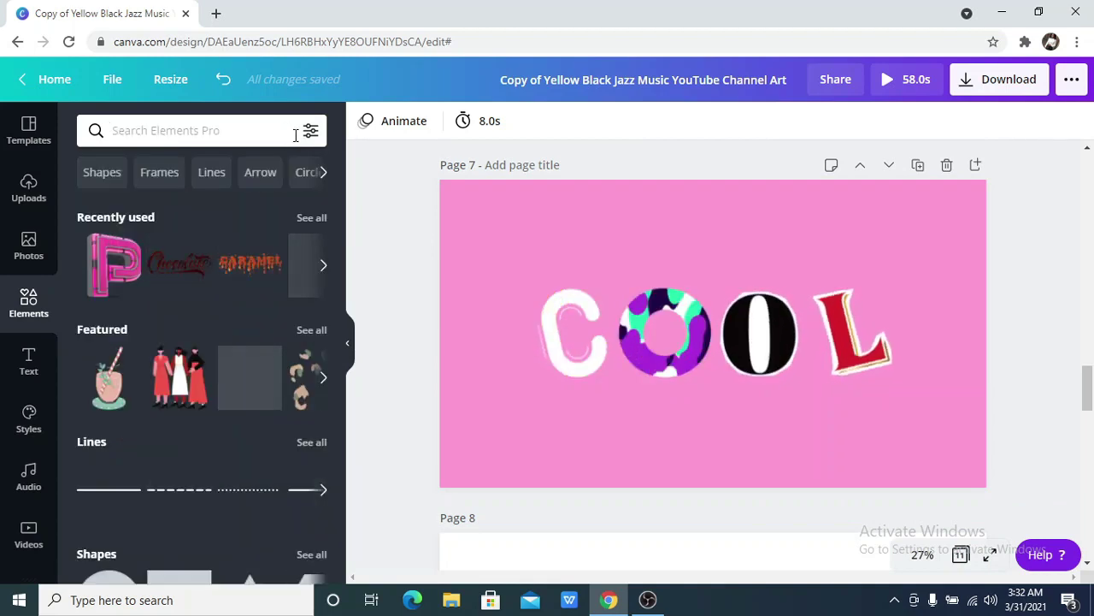
pyautogui.write('letter ')
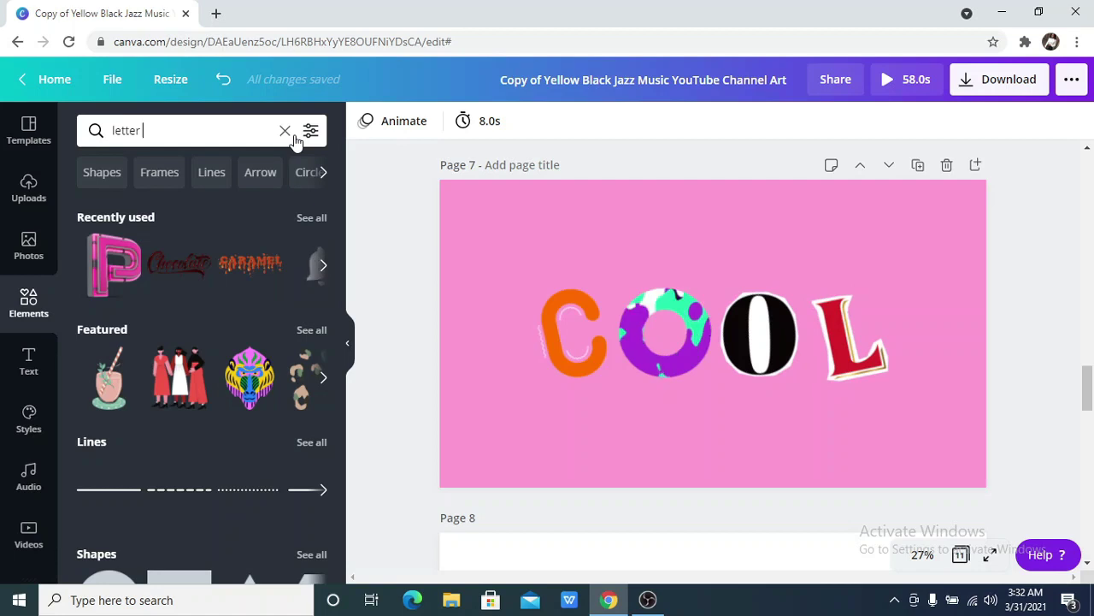
pyautogui.write('sticker')
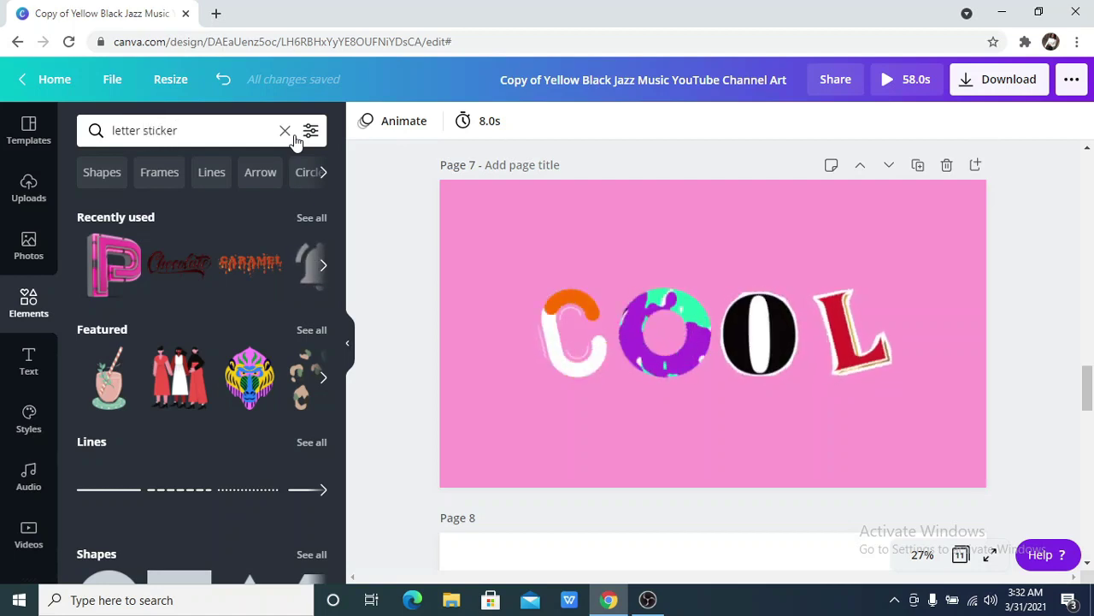
pyautogui.press('Return')
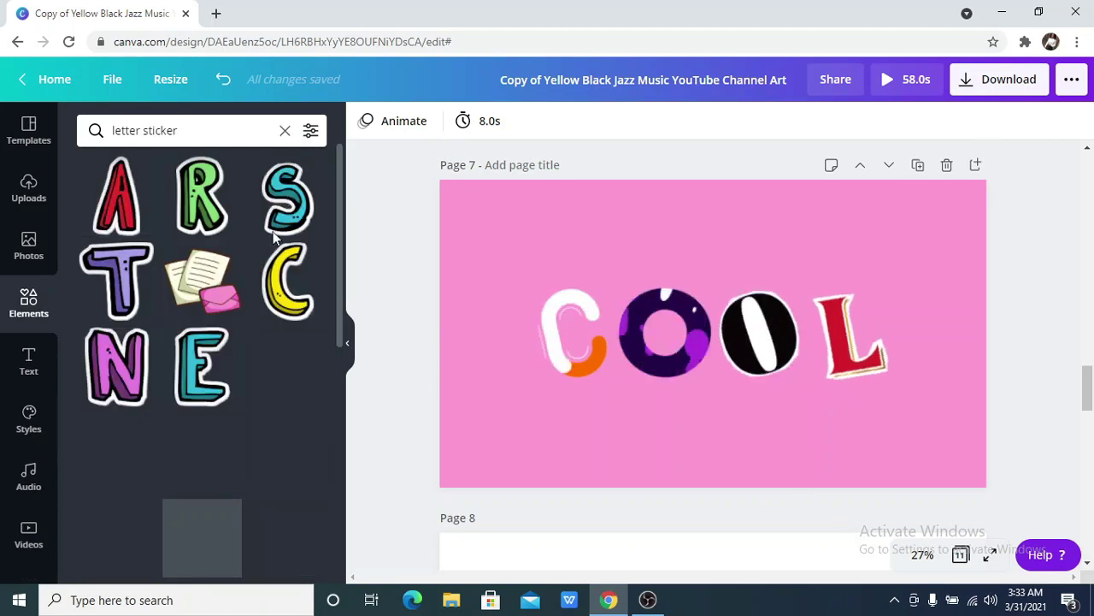
# Look through the letter sticker results for the static and animated letters that match those in COOL
pyautogui.scroll(-2, 272, 253)
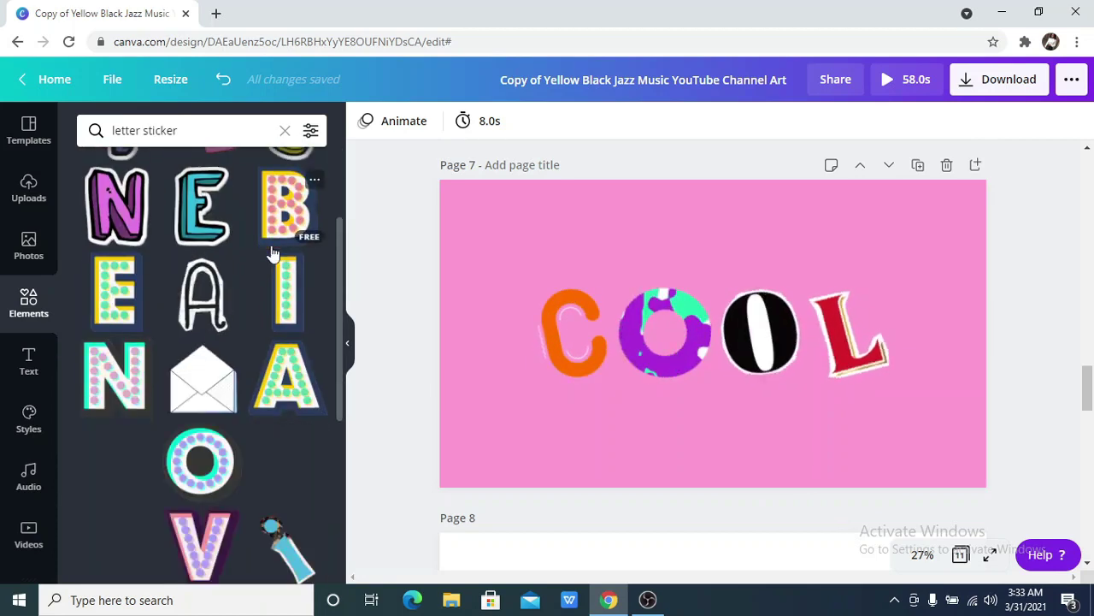
pyautogui.scroll(-3, 270, 255)
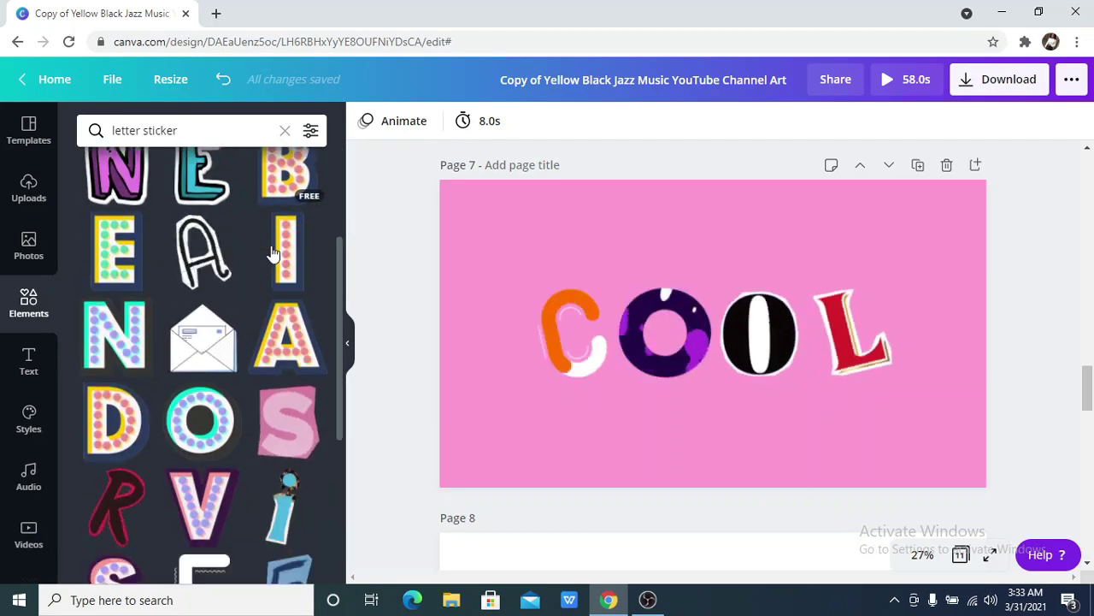
pyautogui.scroll(-5, 269, 253)
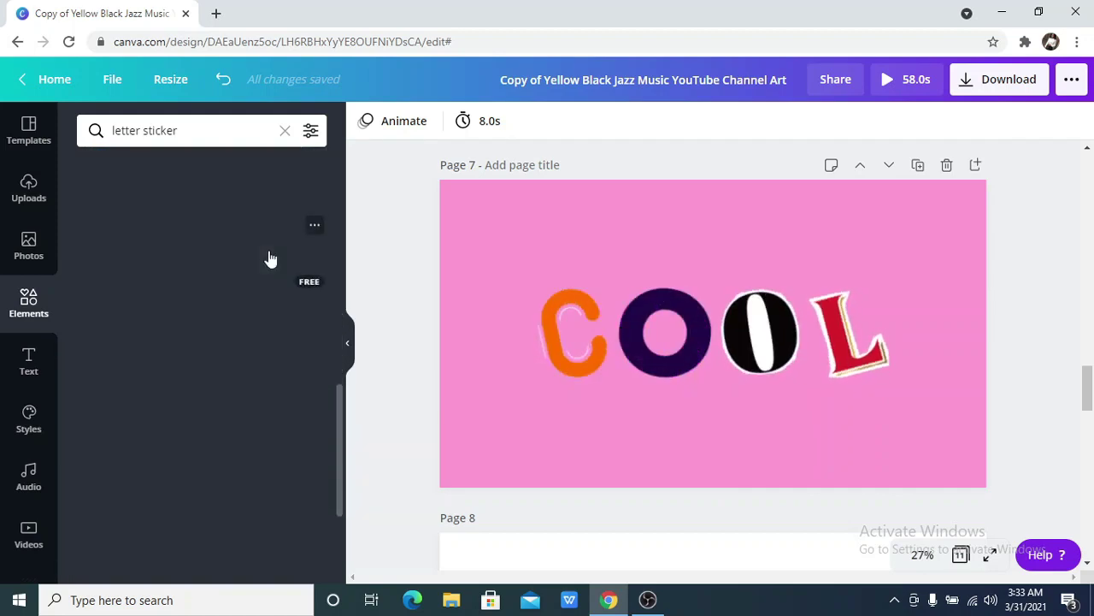
pyautogui.scroll(1, 269, 258)
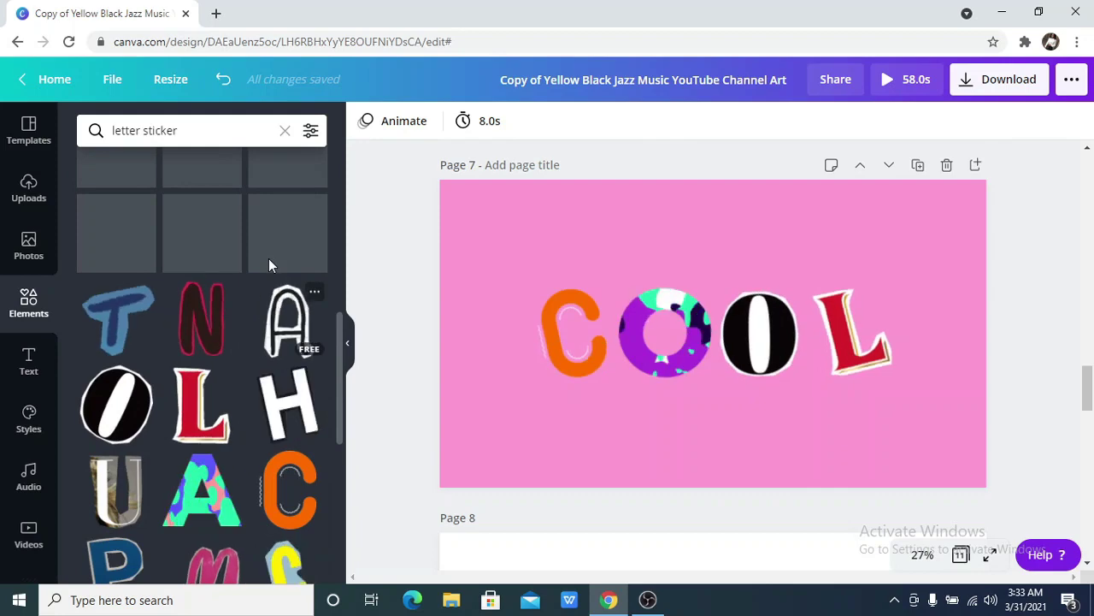
pyautogui.scroll(-5, 273, 292)
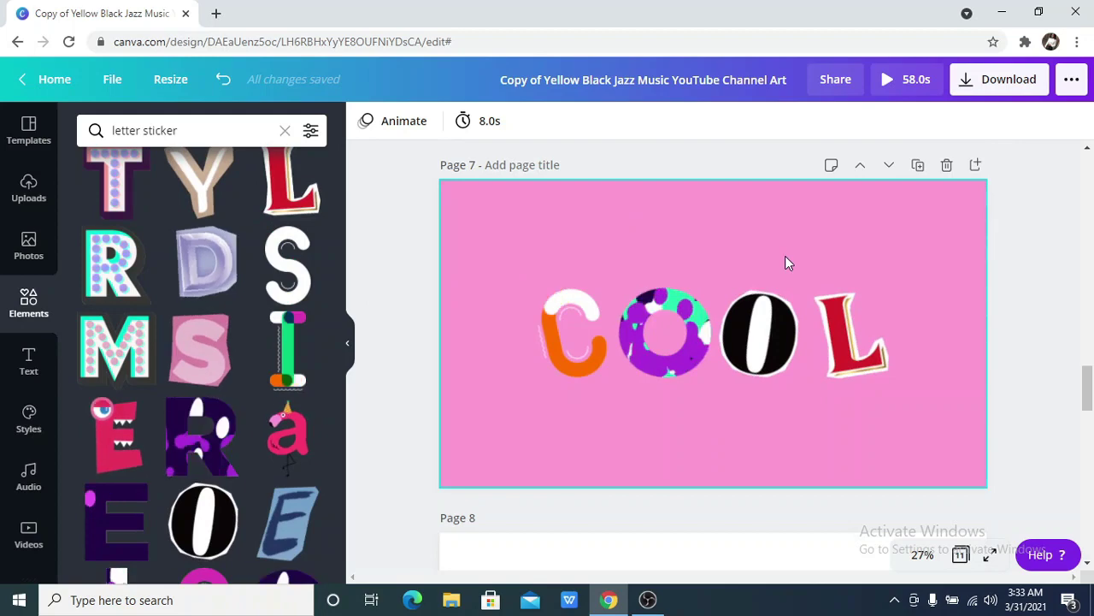
# Search the elements for "letter paint stroke" to find the graphics used for STROKE on page 8
pyautogui.scroll(-1, 996, 224)
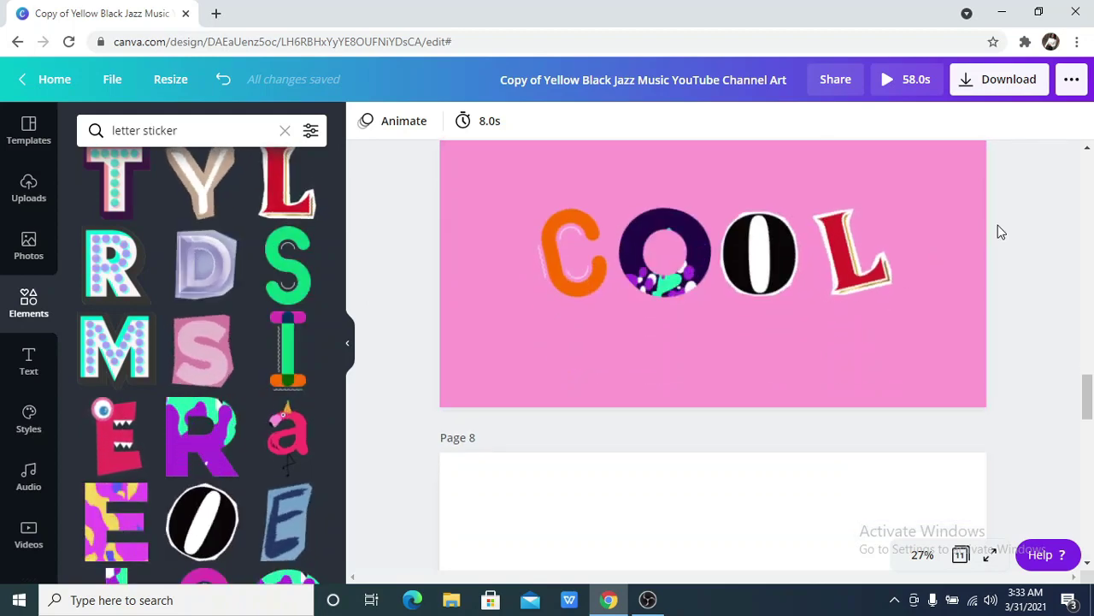
pyautogui.scroll(-3, 997, 229)
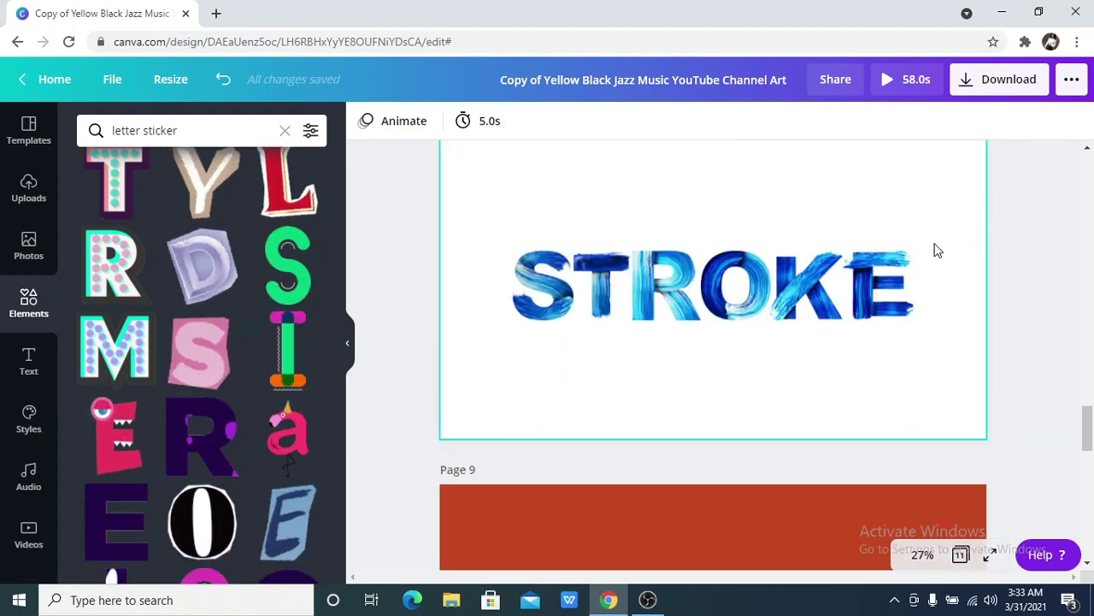
pyautogui.scroll(3, 770, 240)
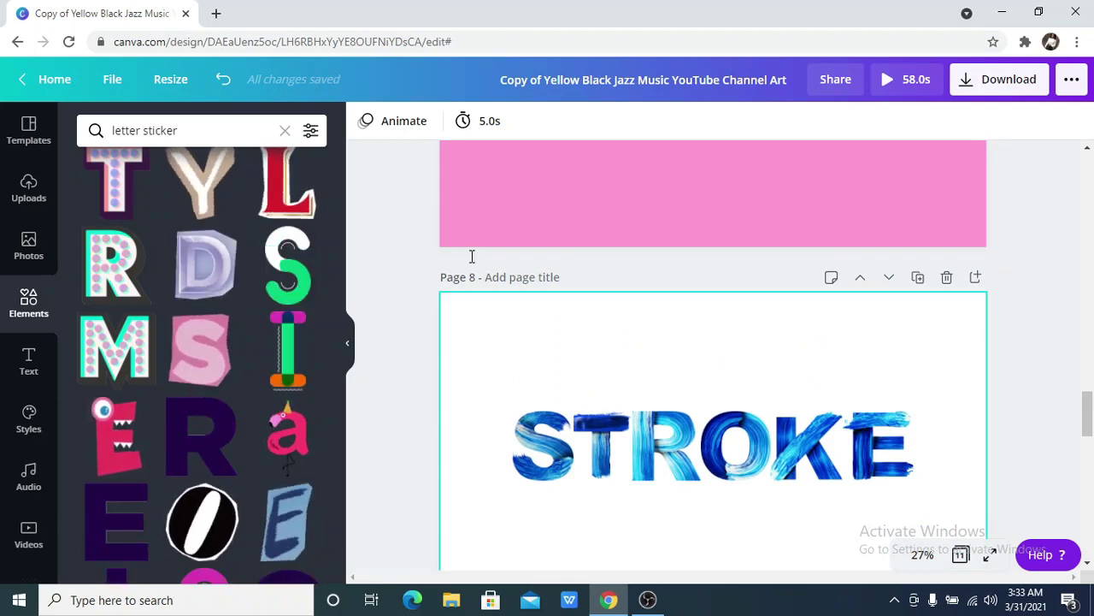
pyautogui.click(285, 131)
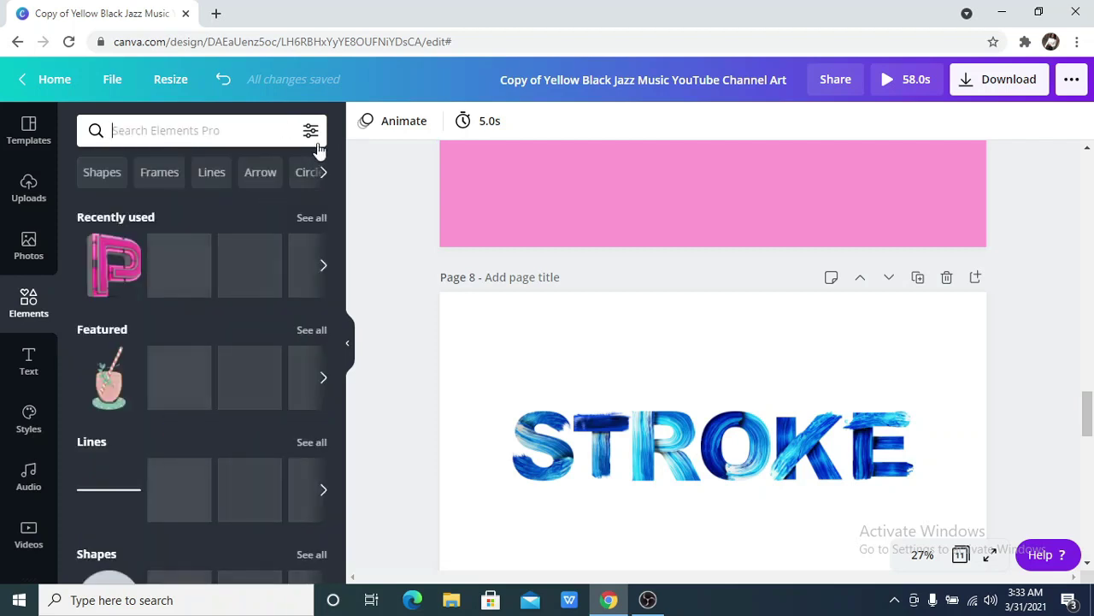
pyautogui.write('lett')
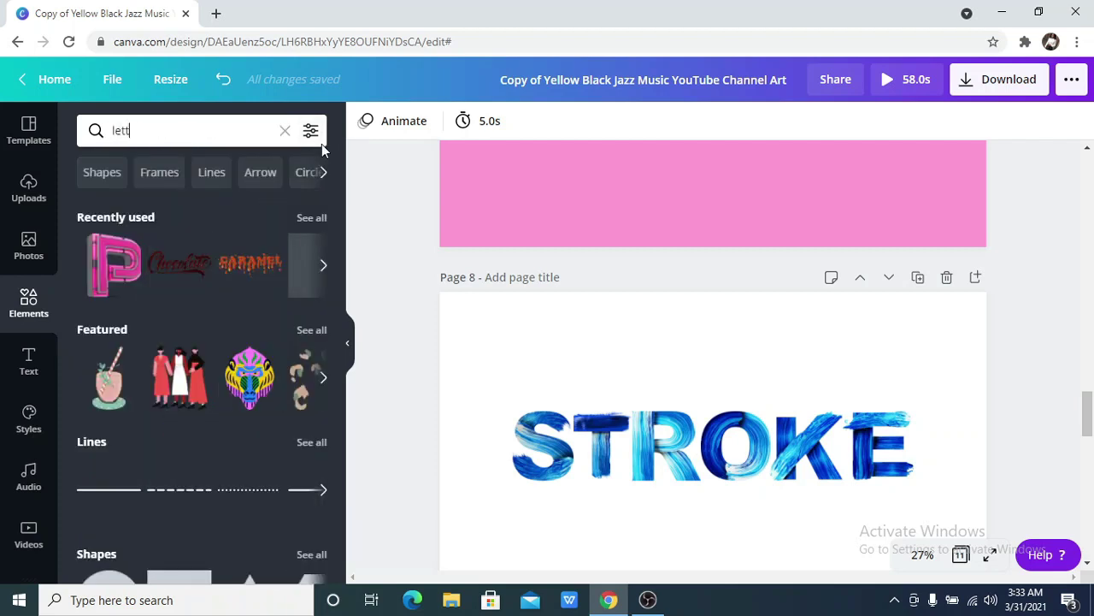
pyautogui.write('er paint stroke')
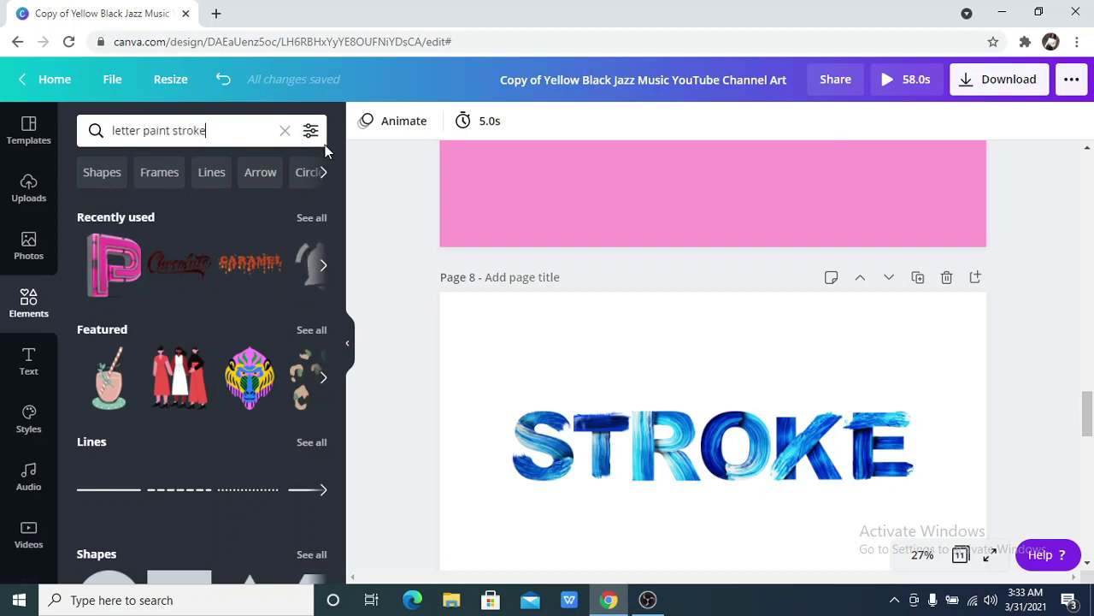
pyautogui.press('Return')
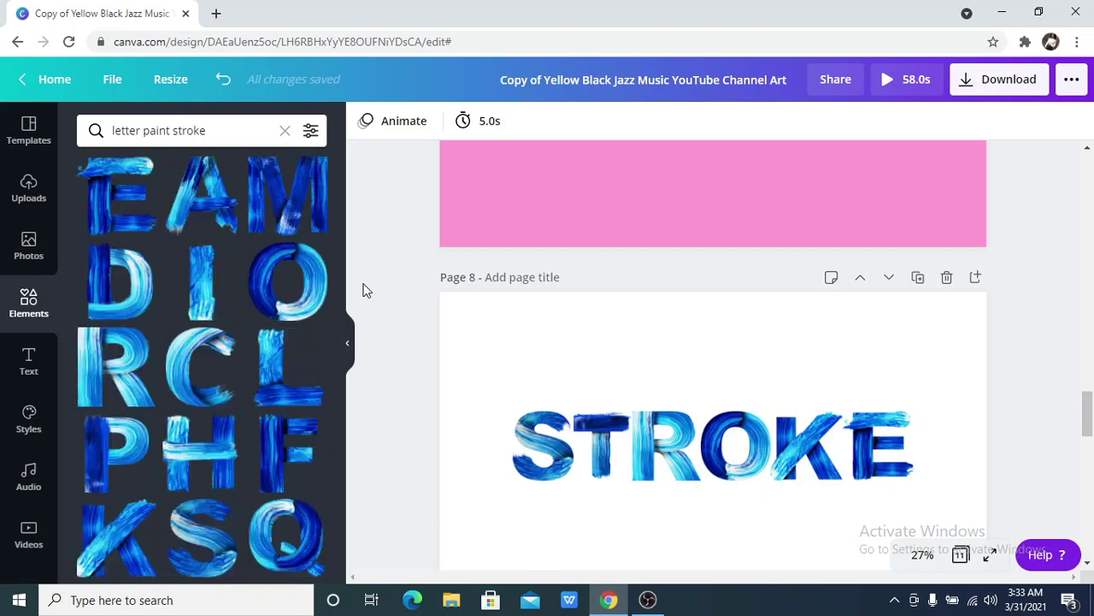
# Look through the paint stroke letter results for the blue alphabet and compare it with STROKE on page 8
pyautogui.click(480, 327)
pyautogui.scroll(-2, 481, 328)
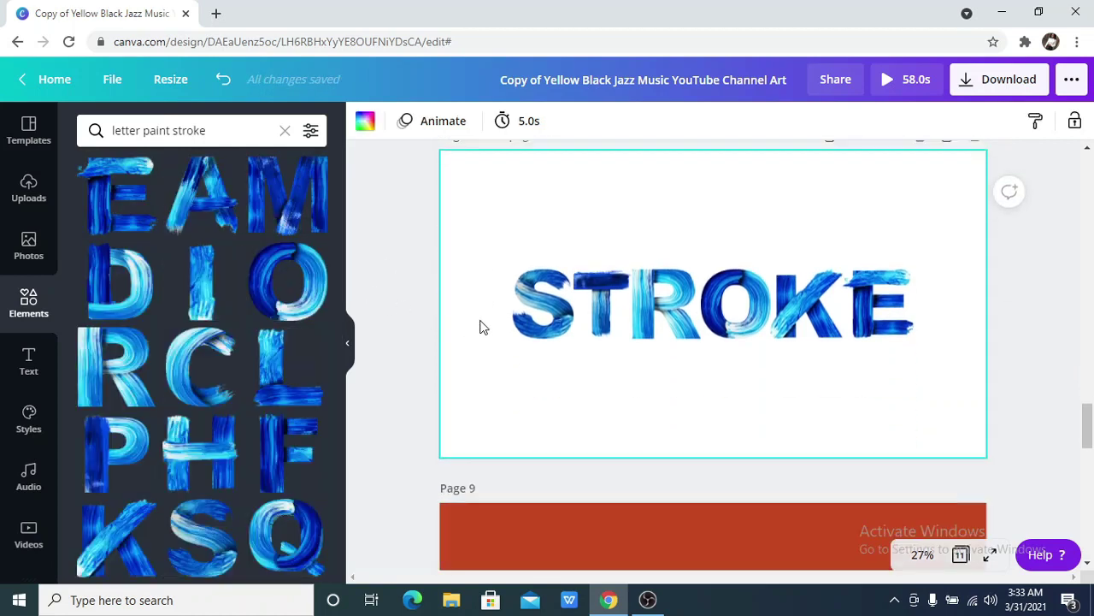
pyautogui.scroll(1, 480, 328)
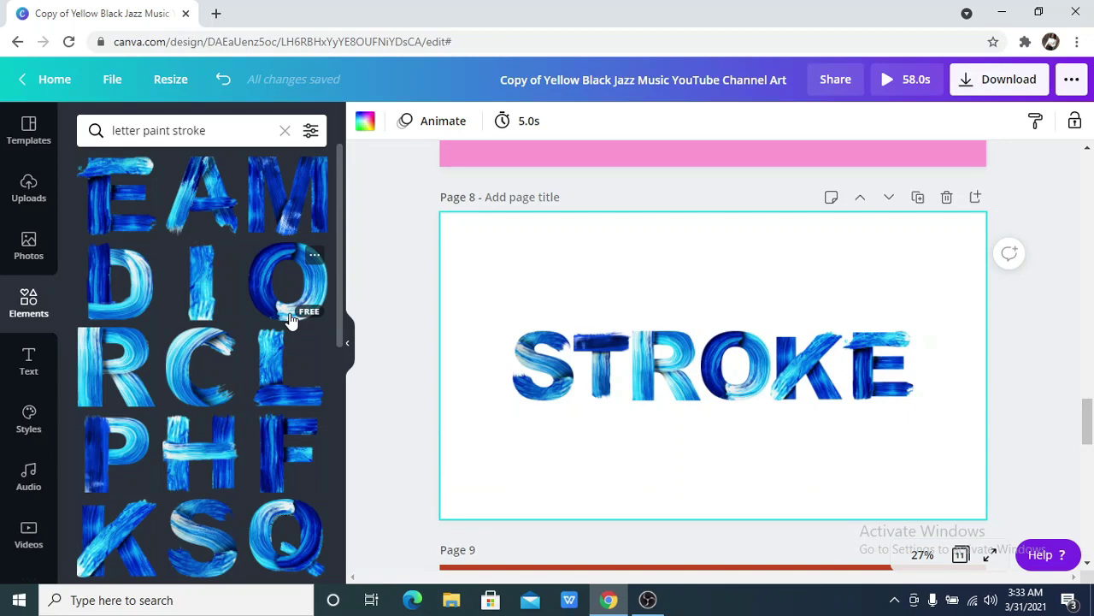
pyautogui.scroll(-5, 291, 318)
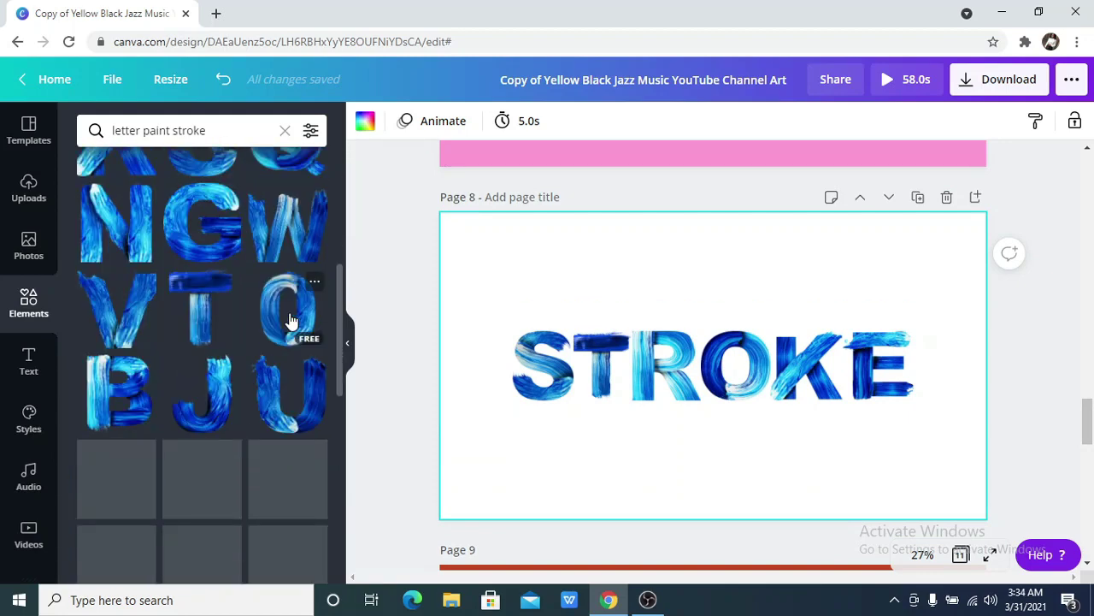
pyautogui.scroll(-4, 291, 318)
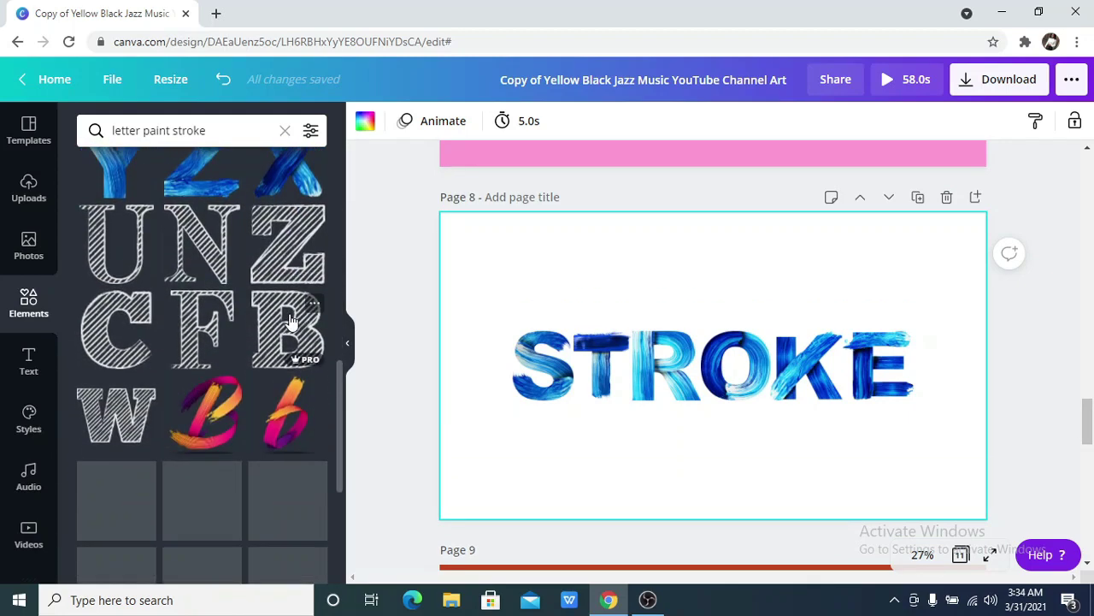
pyautogui.scroll(7, 291, 320)
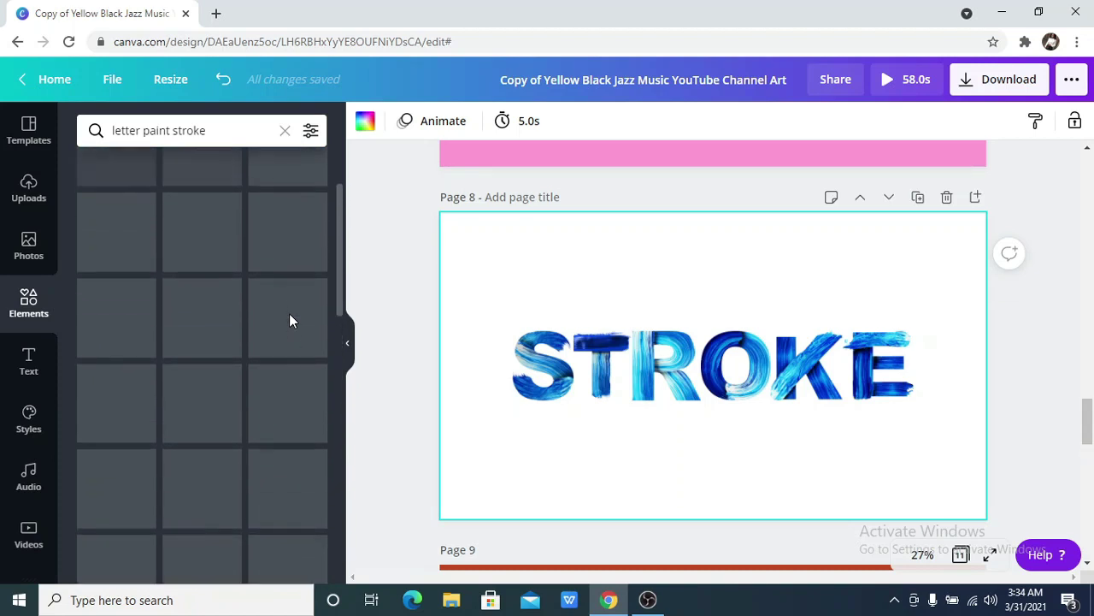
pyautogui.scroll(3, 289, 320)
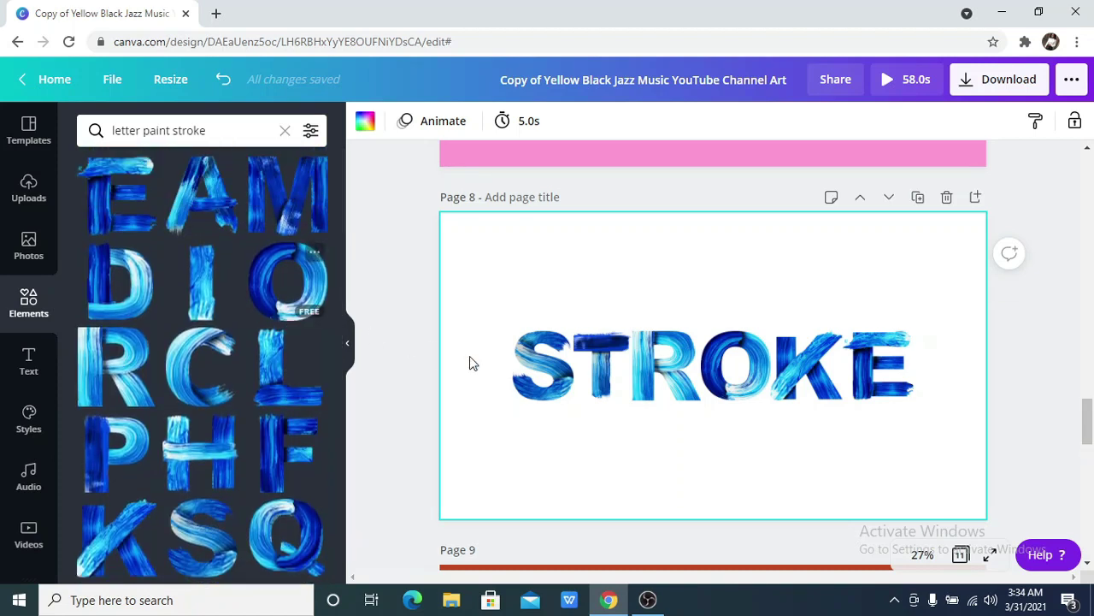
pyautogui.scroll(-1, 469, 356)
pyautogui.scroll(2, 702, 384)
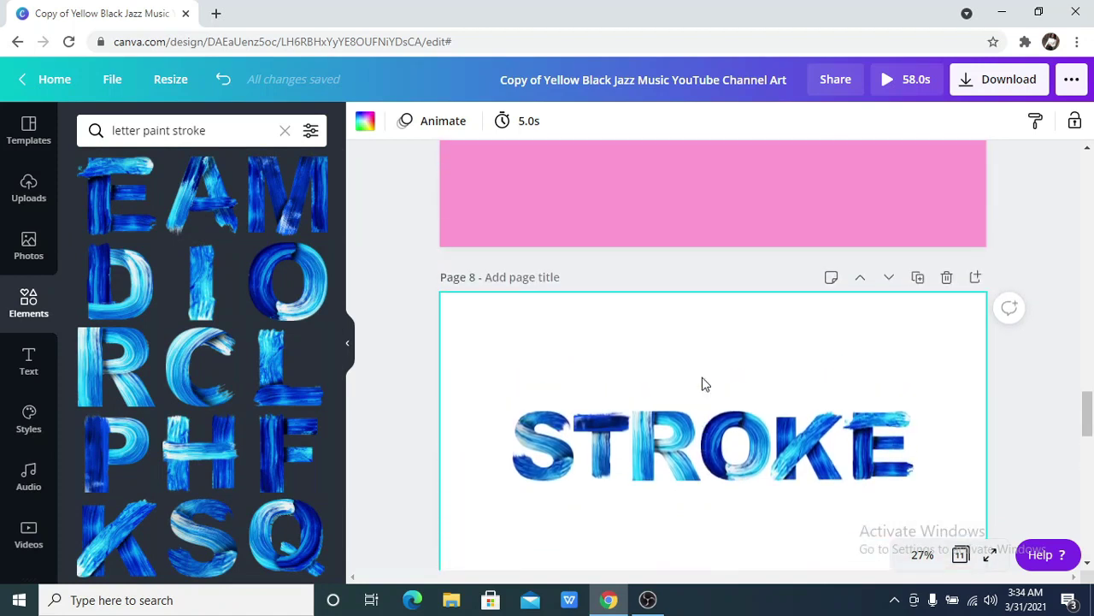
pyautogui.scroll(-3, 702, 385)
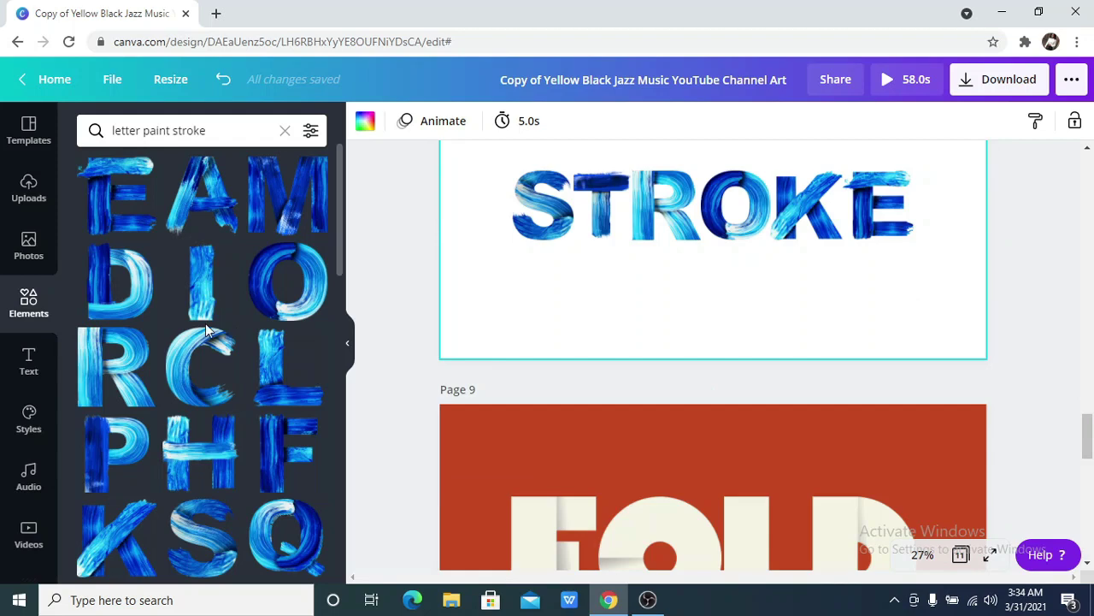
pyautogui.scroll(-3, 205, 323)
pyautogui.scroll(-2, 207, 325)
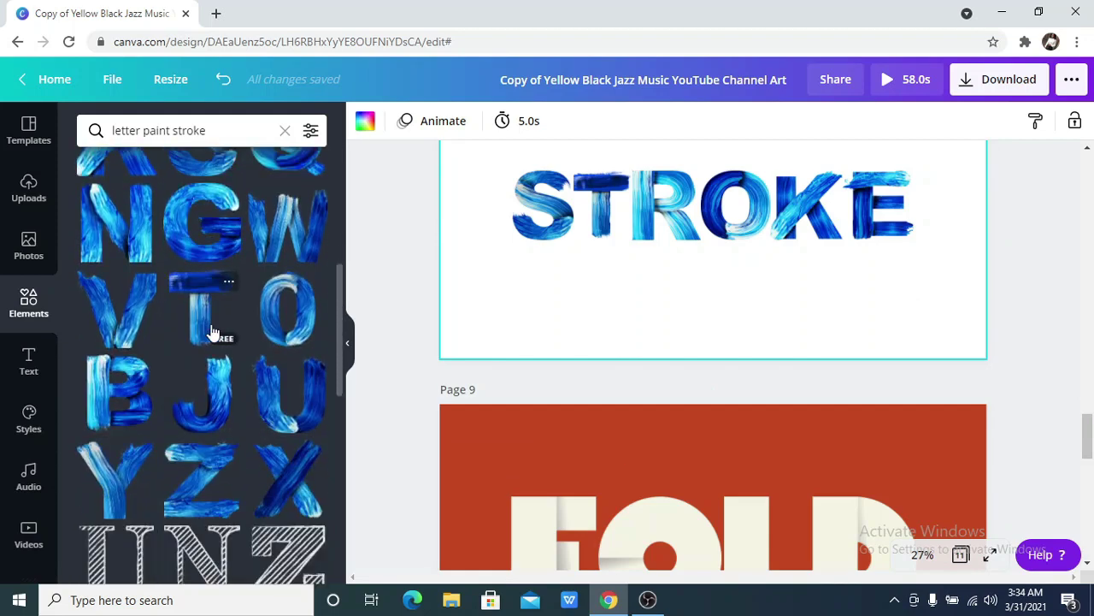
pyautogui.scroll(5, 211, 324)
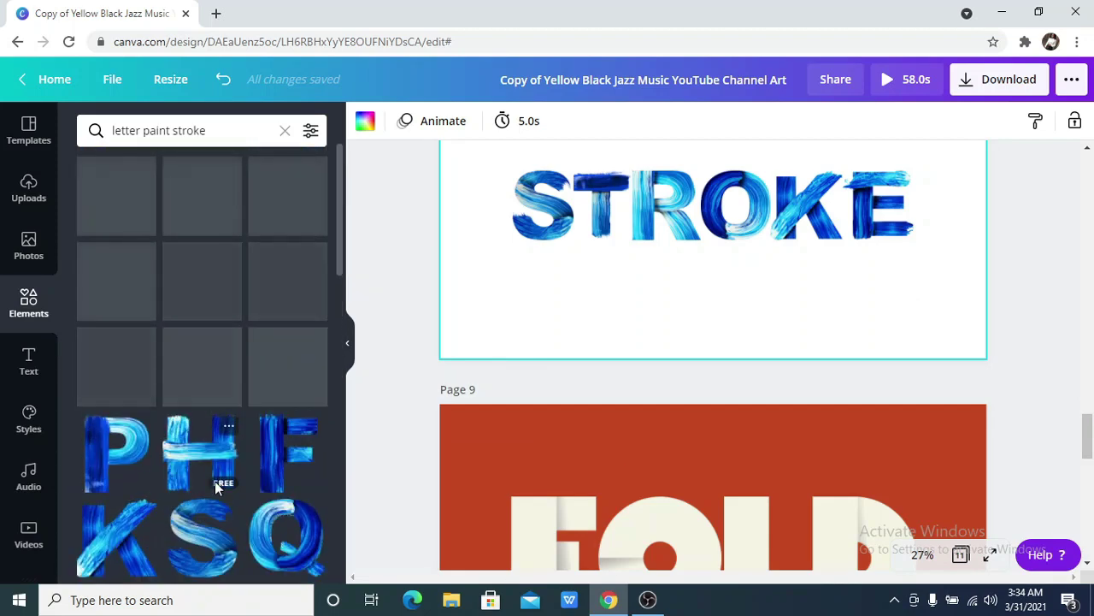
pyautogui.scroll(3, 516, 337)
# Search the elements for "folded letter" to find the graphics used for FOLD on page 9
pyautogui.scroll(-5, 537, 320)
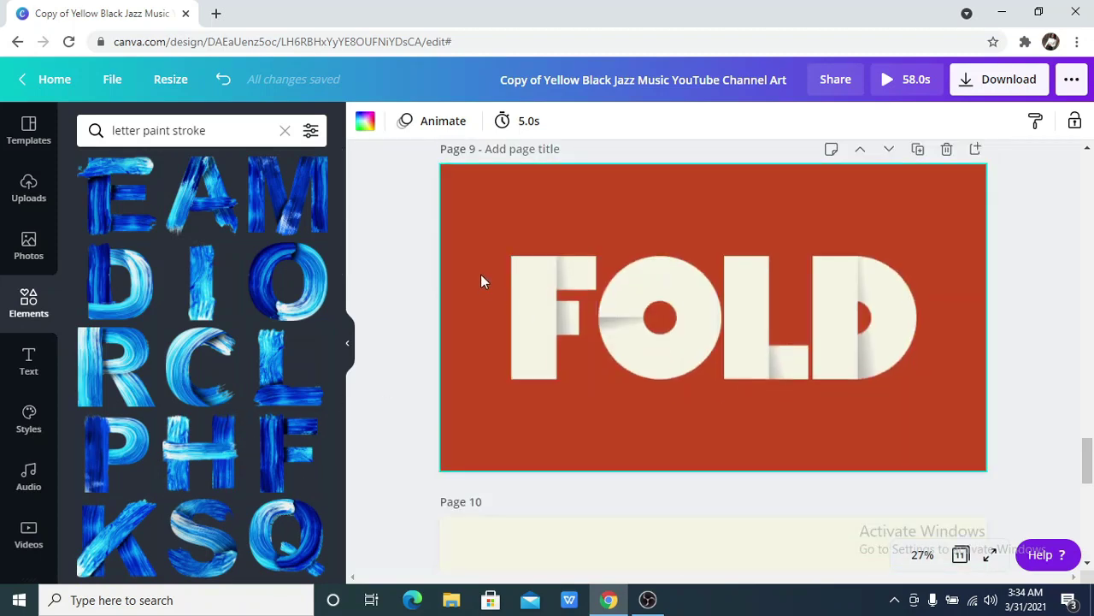
pyautogui.click(482, 275)
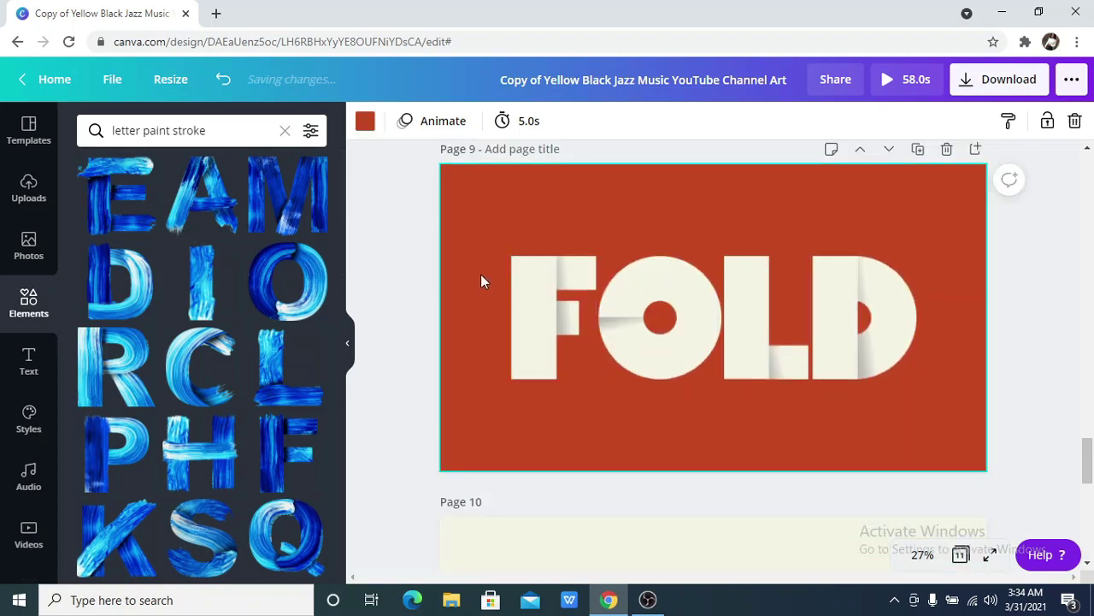
pyautogui.click(283, 131)
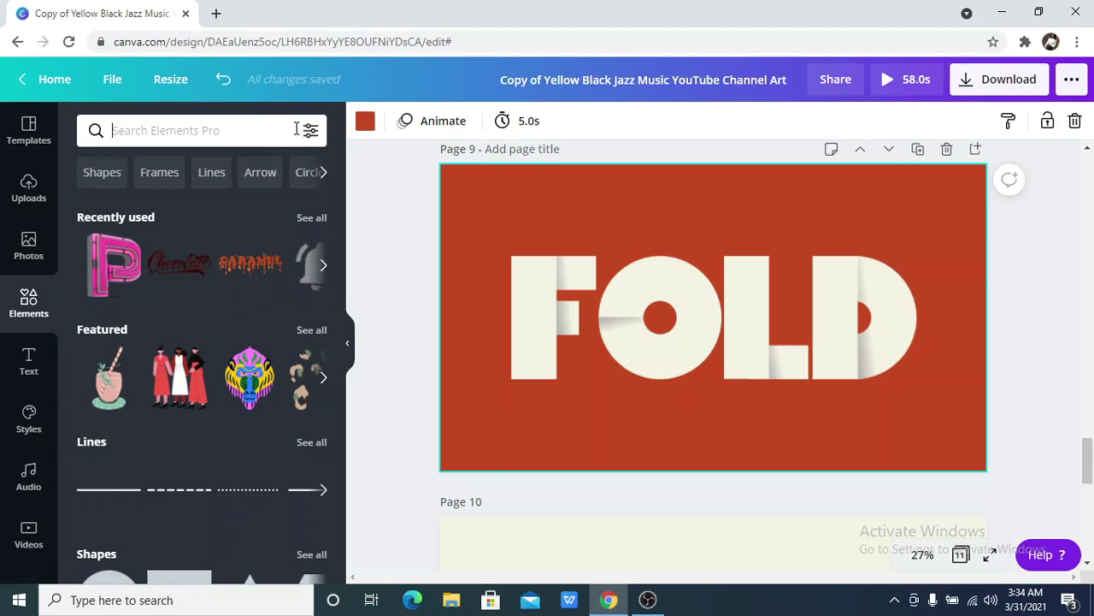
pyautogui.write('folded letter')
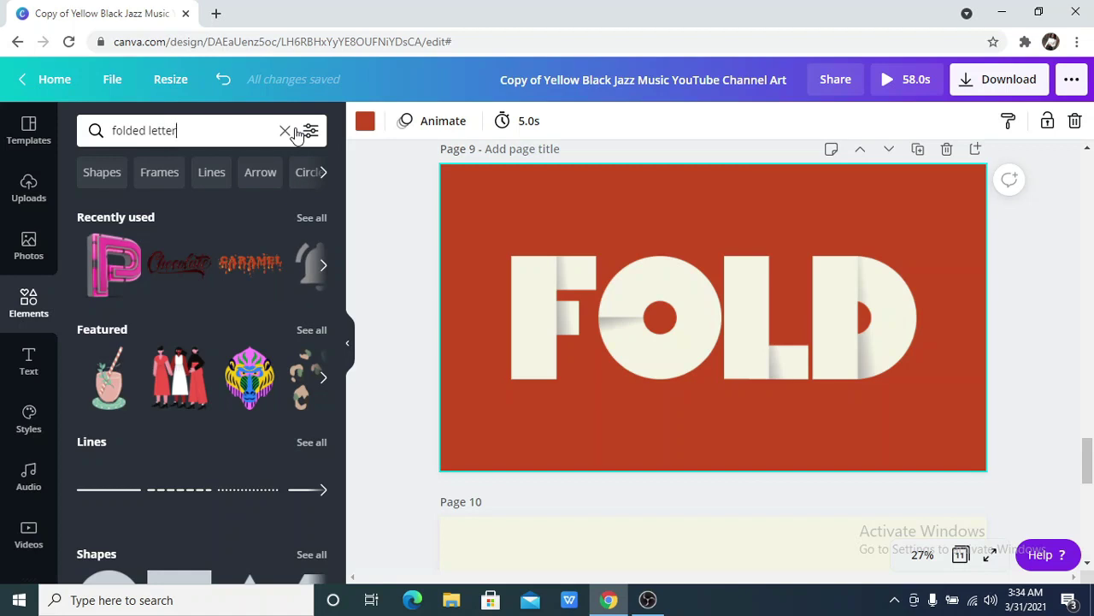
pyautogui.press('Return')
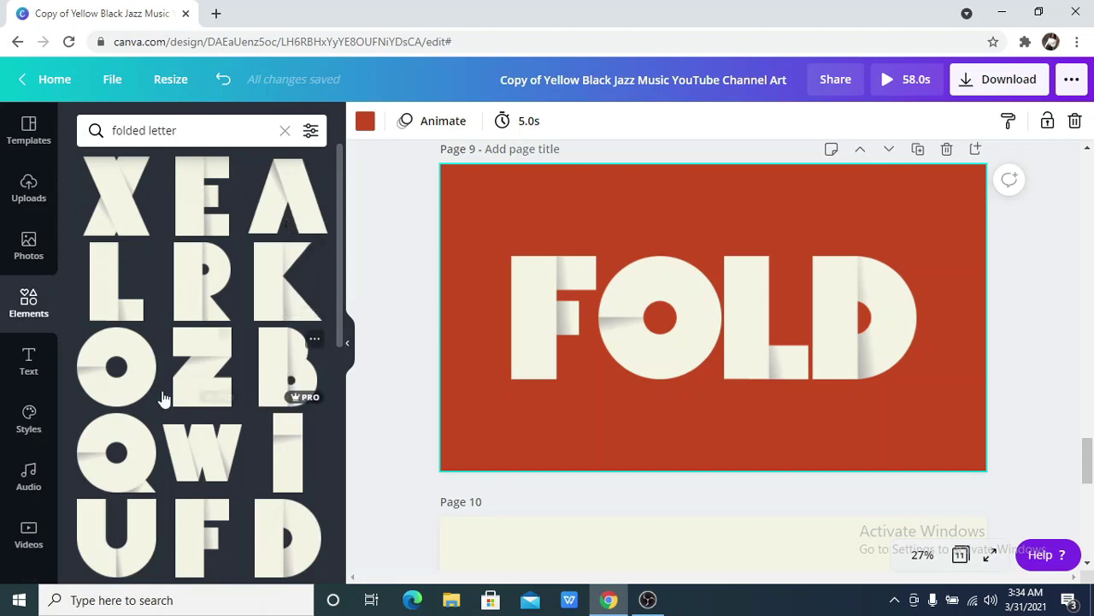
# Look through the folded letter results for the cream paper-fold alphabet and compare it with FOLD on page 9
pyautogui.moveTo(222, 403)
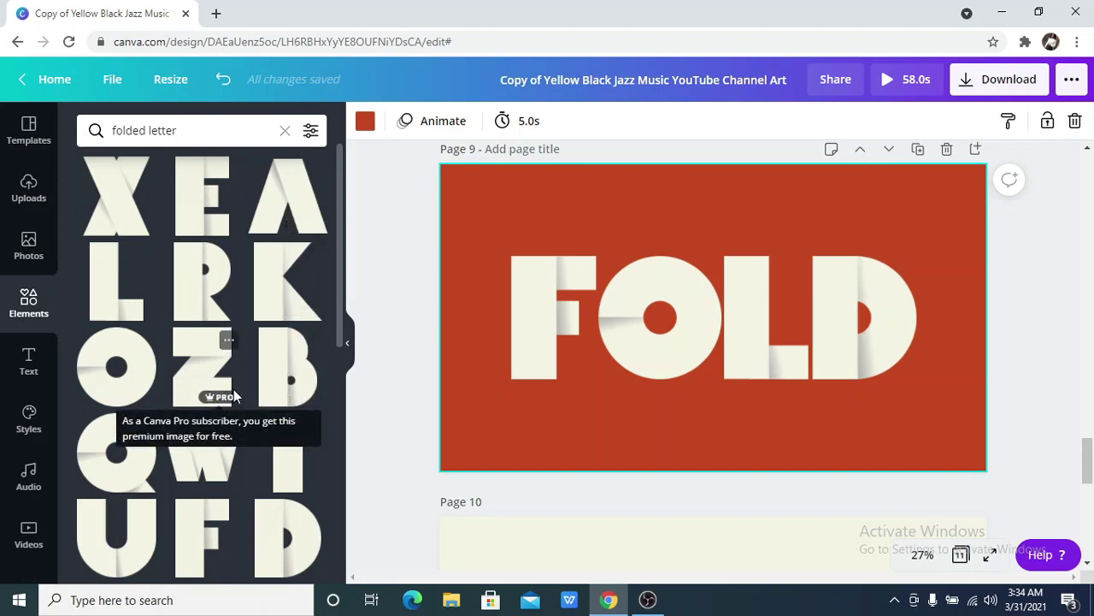
pyautogui.scroll(-1, 278, 233)
pyautogui.scroll(-4, 277, 233)
pyautogui.scroll(1, 278, 232)
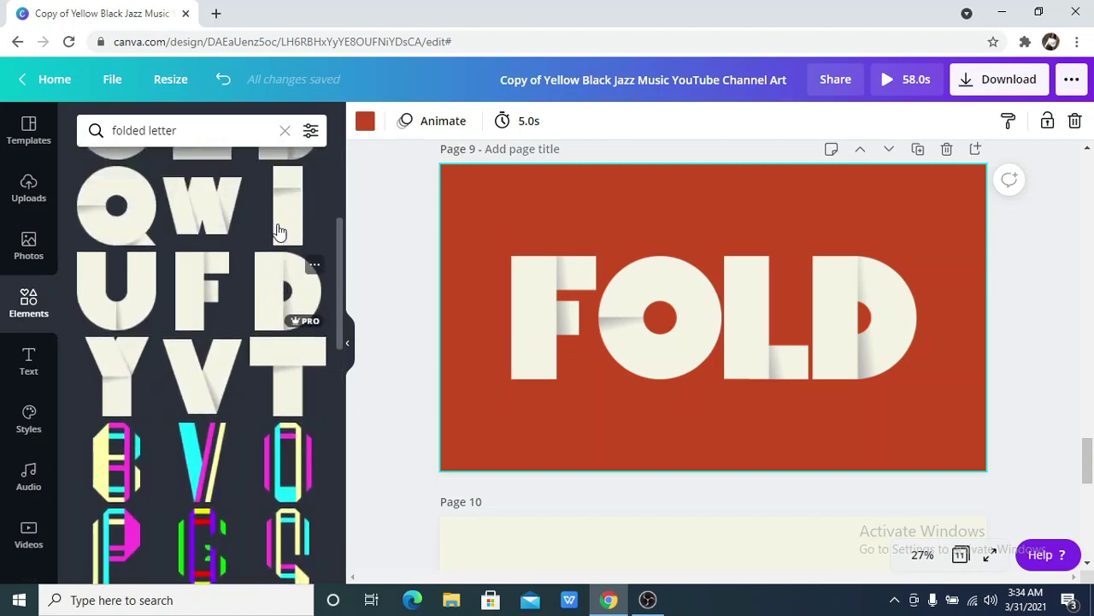
pyautogui.scroll(3, 278, 231)
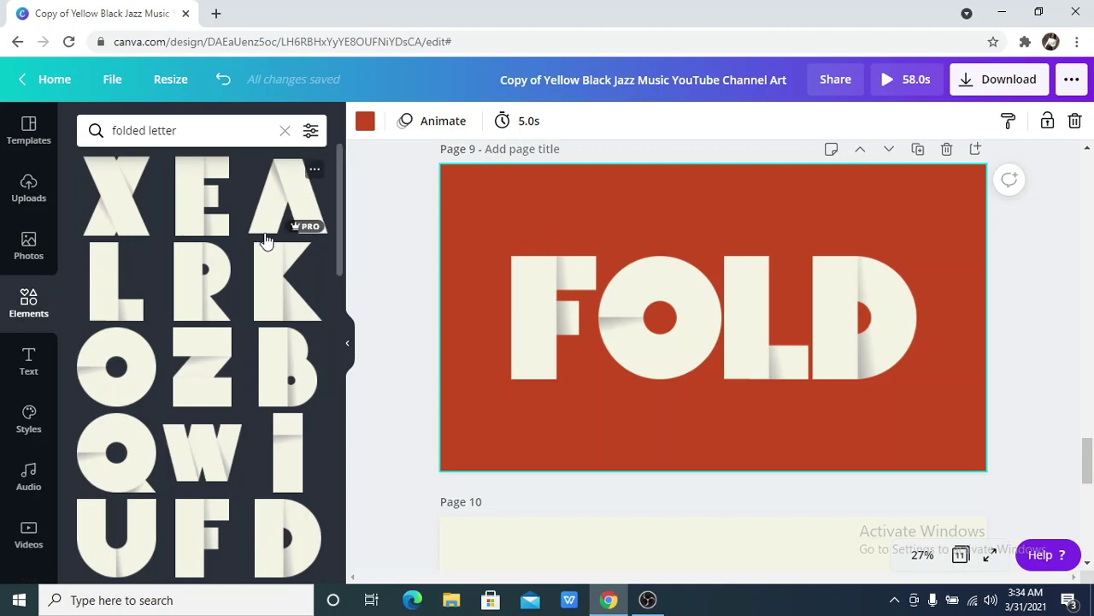
pyautogui.scroll(-4, 265, 247)
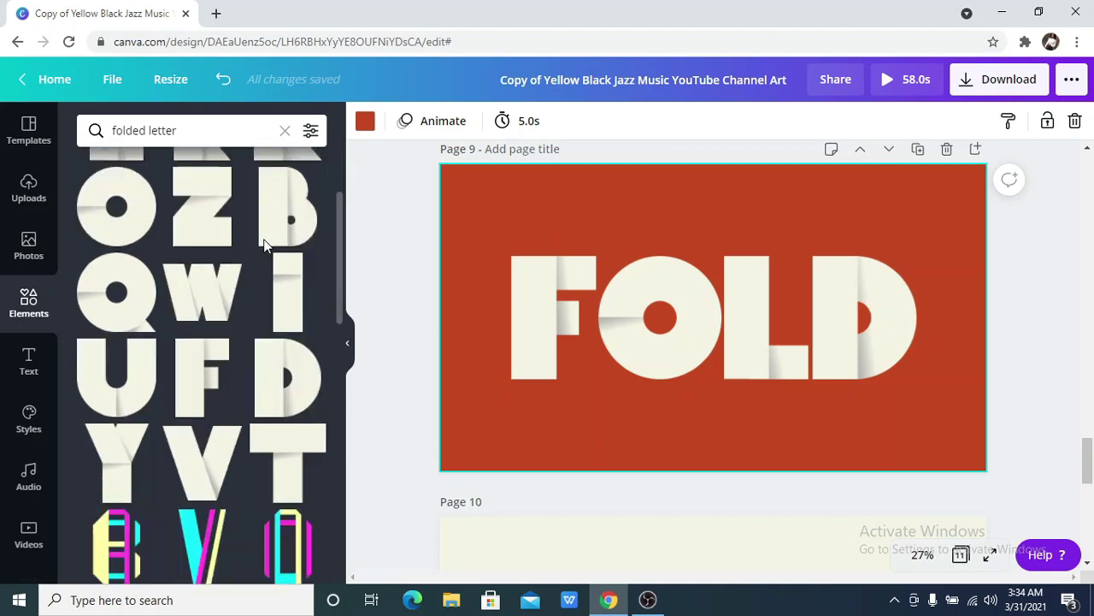
pyautogui.scroll(4, 265, 247)
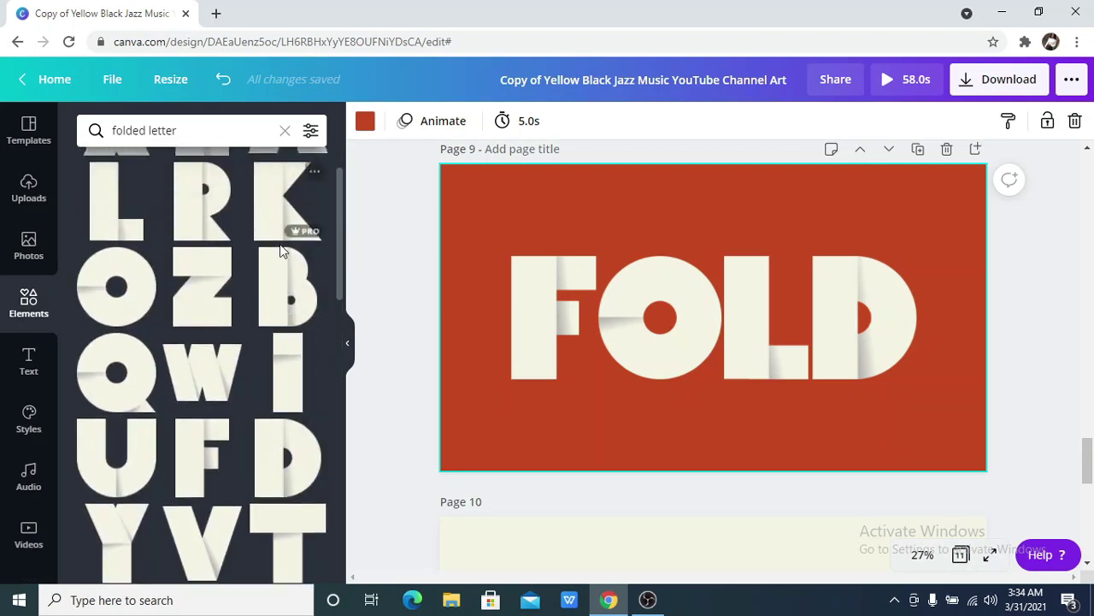
pyautogui.scroll(-1, 625, 210)
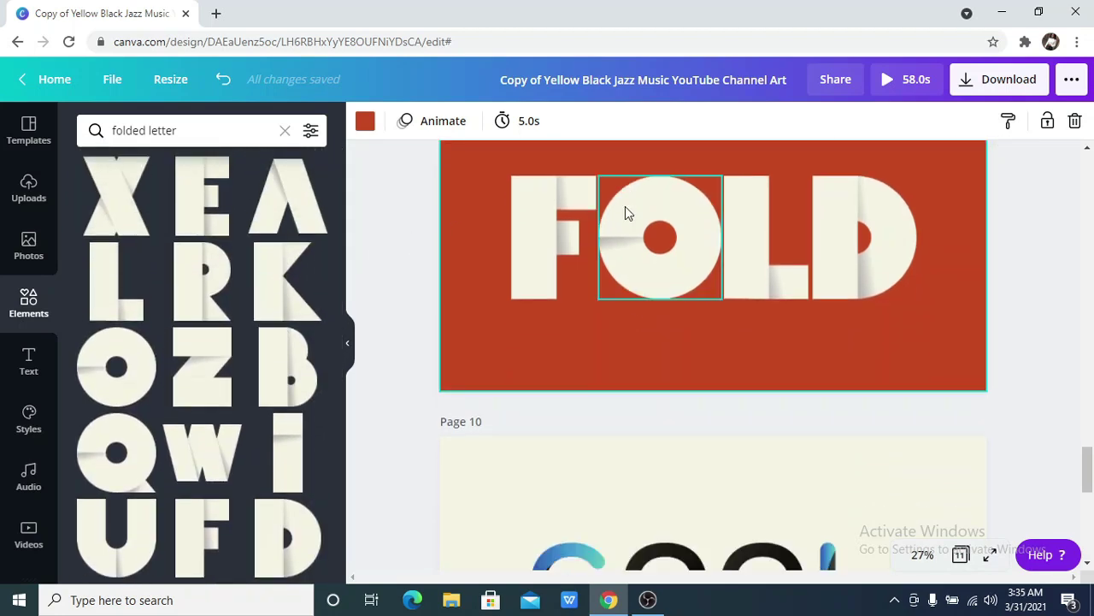
pyautogui.scroll(2, 625, 209)
# Search the elements for "vector alphabet" to find the graphics used for COOL on page 10
pyautogui.scroll(-3, 672, 273)
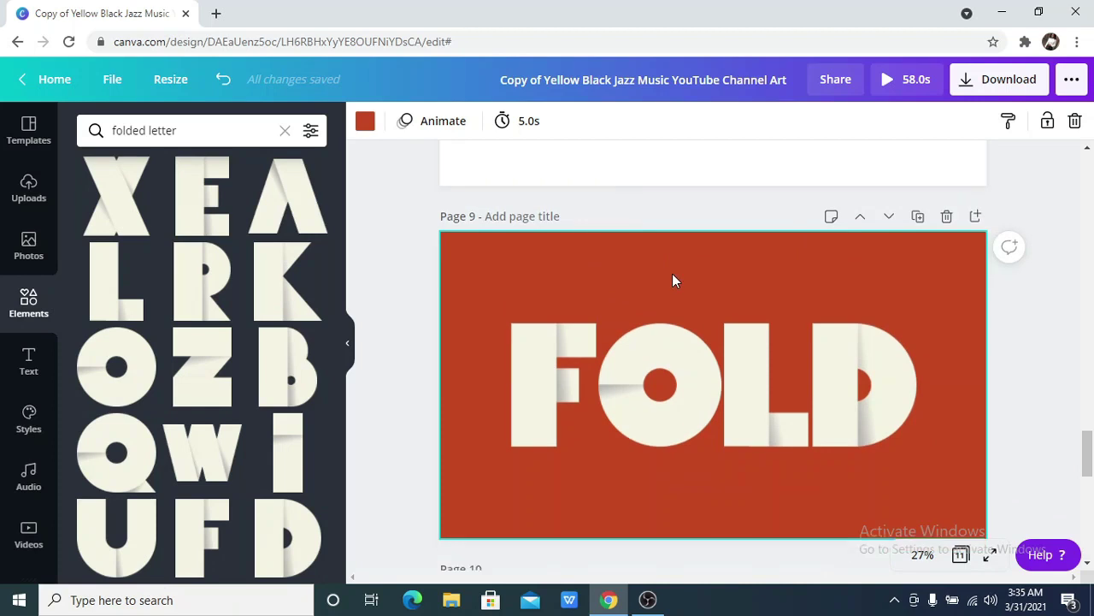
pyautogui.click(659, 301)
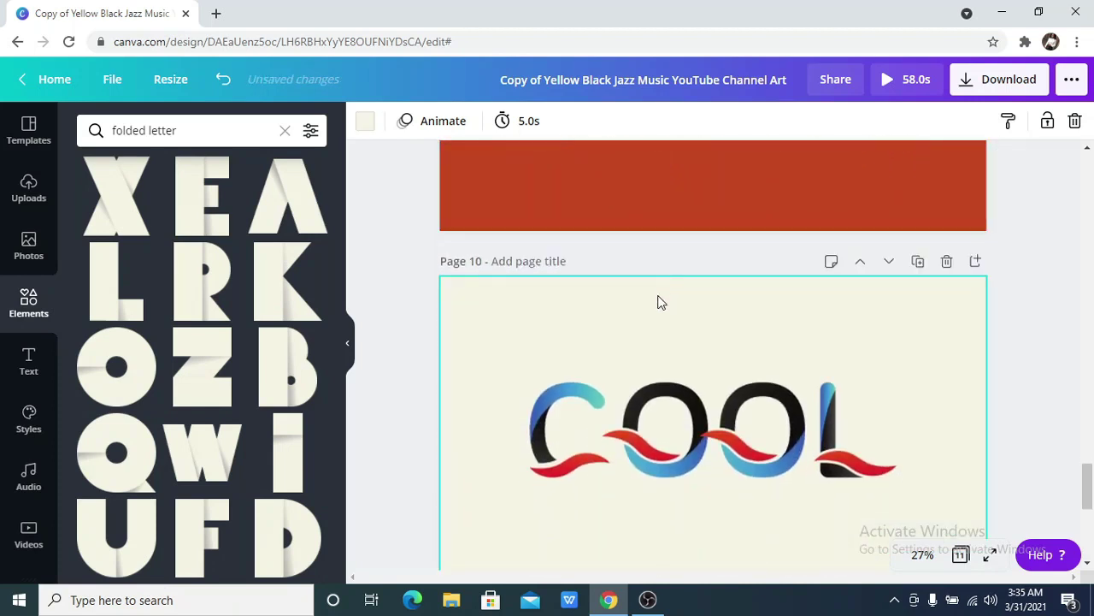
pyautogui.scroll(-1, 666, 306)
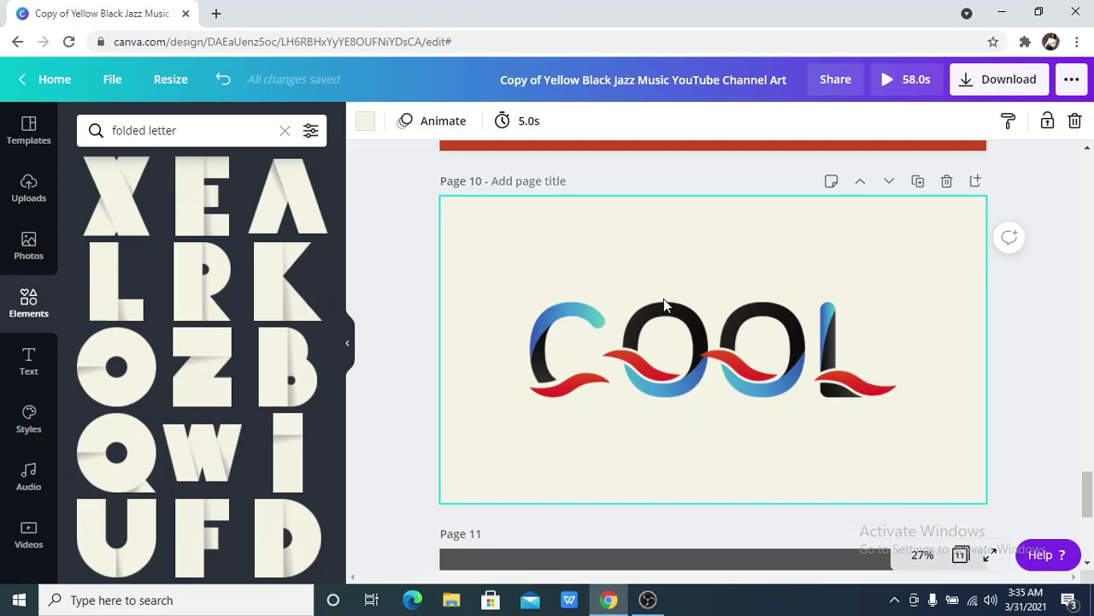
pyautogui.click(284, 132)
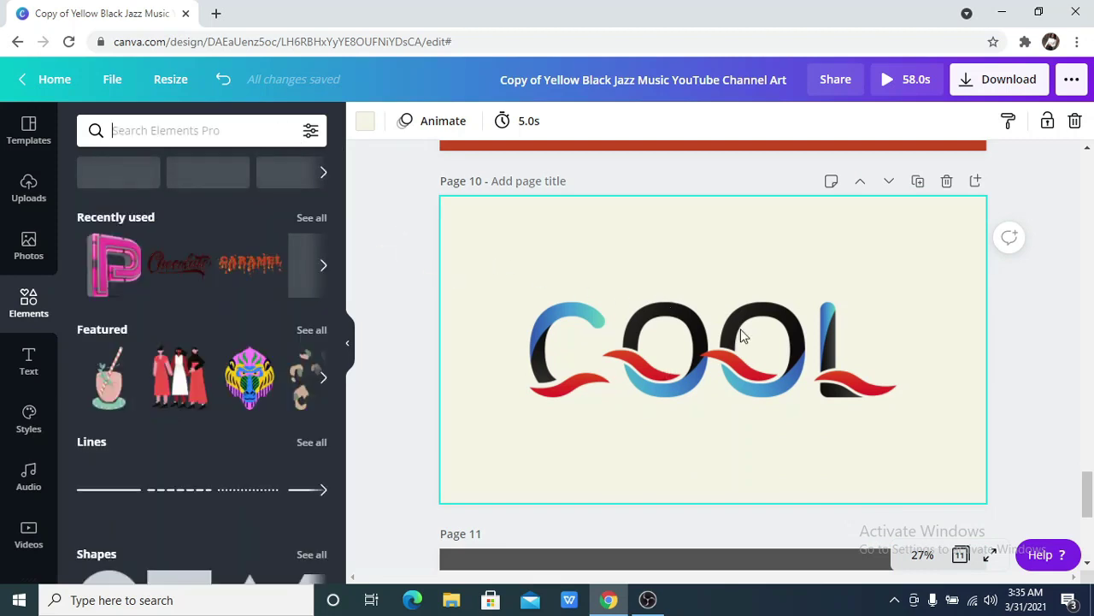
pyautogui.click(265, 127)
pyautogui.write('vec')
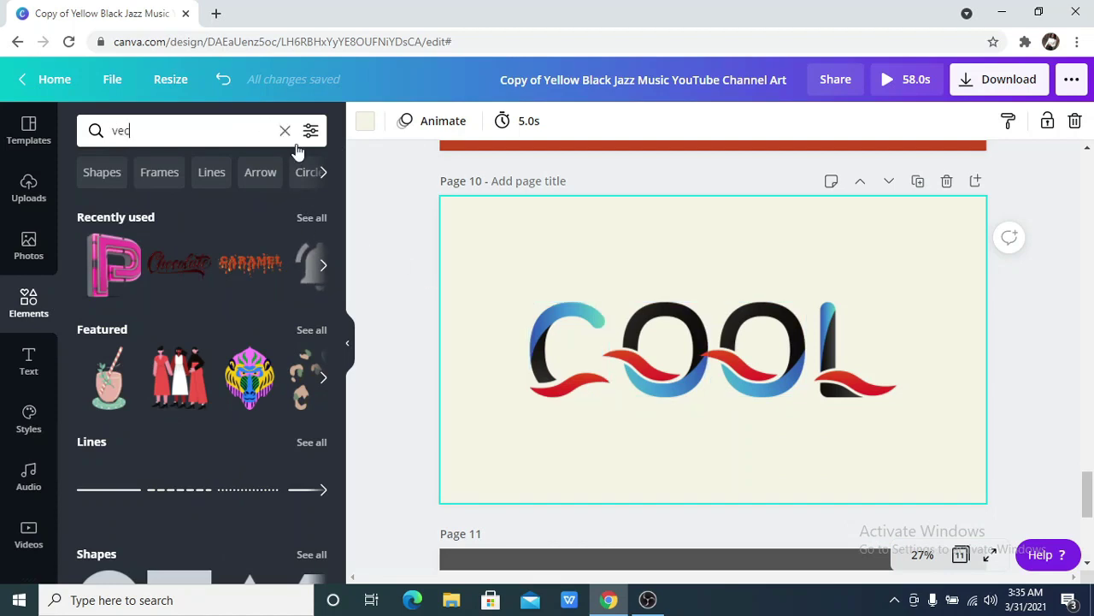
pyautogui.write('tor alphabet')
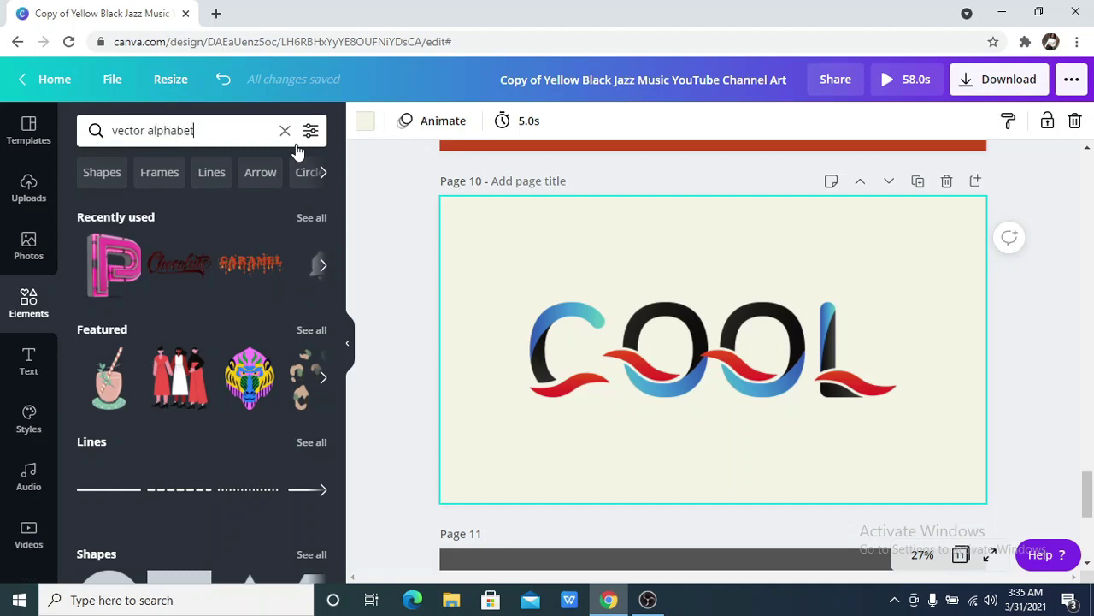
pyautogui.press('Return')
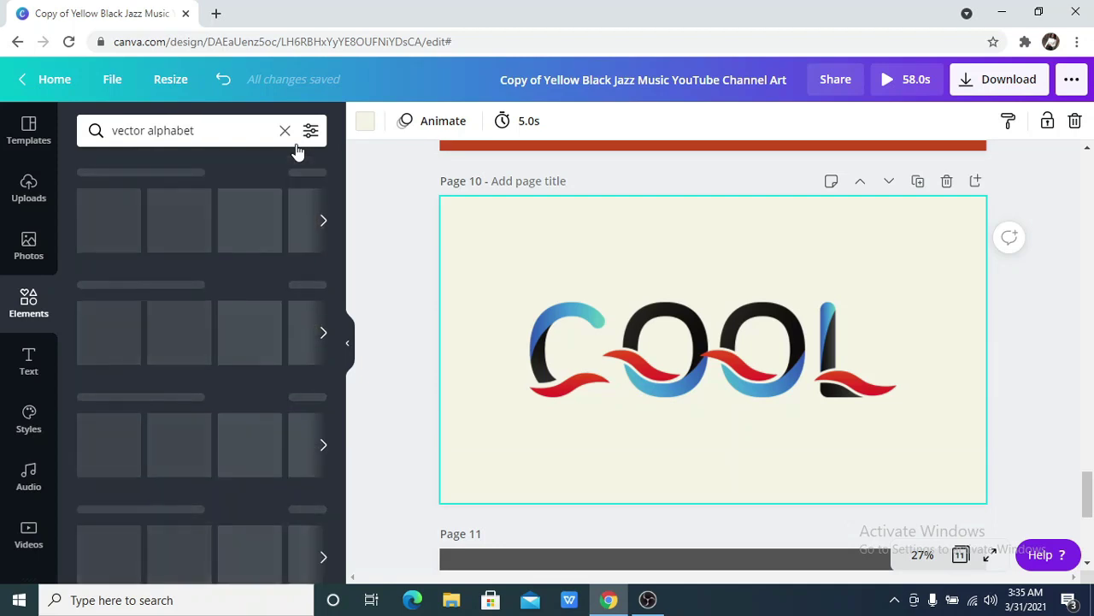
# Look through the vector alphabet results for the blue and black letters with red waves that match COOL on page 10
pyautogui.scroll(-3, 237, 244)
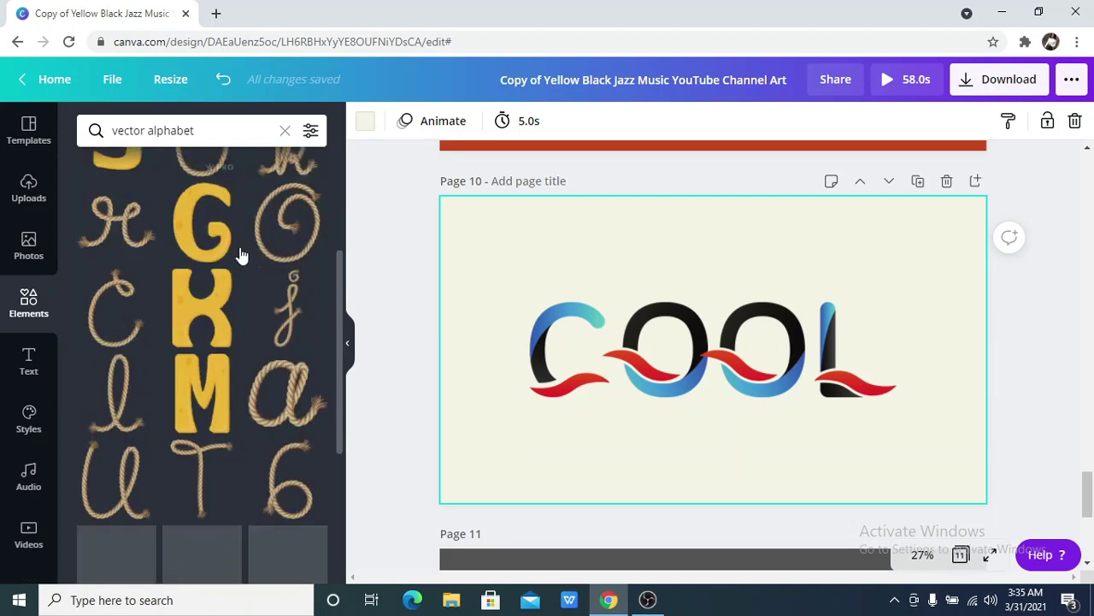
pyautogui.scroll(-4, 244, 253)
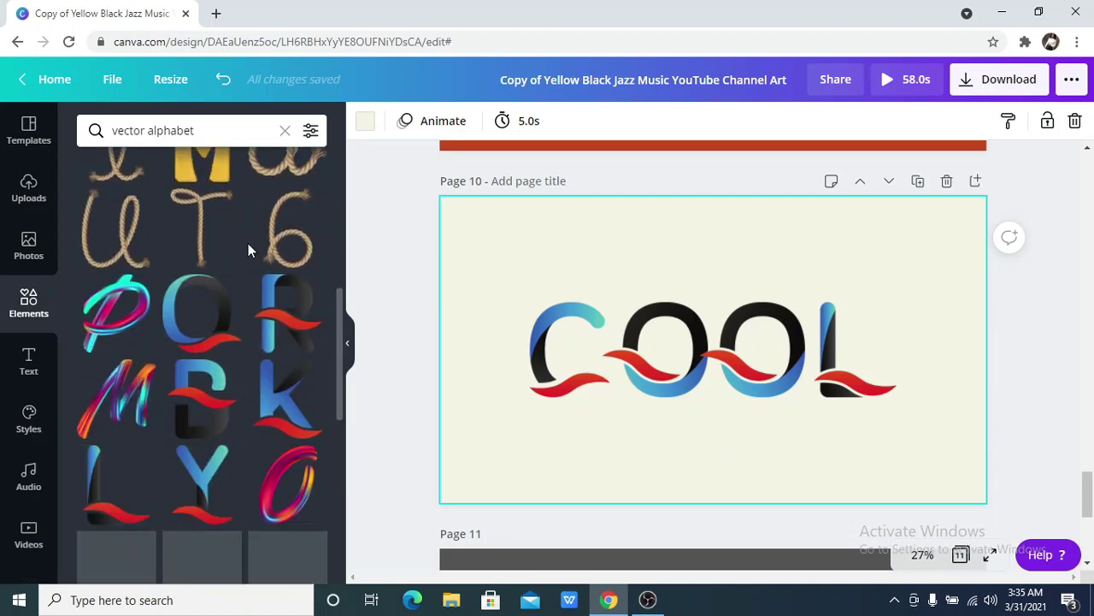
pyautogui.scroll(-2, 248, 253)
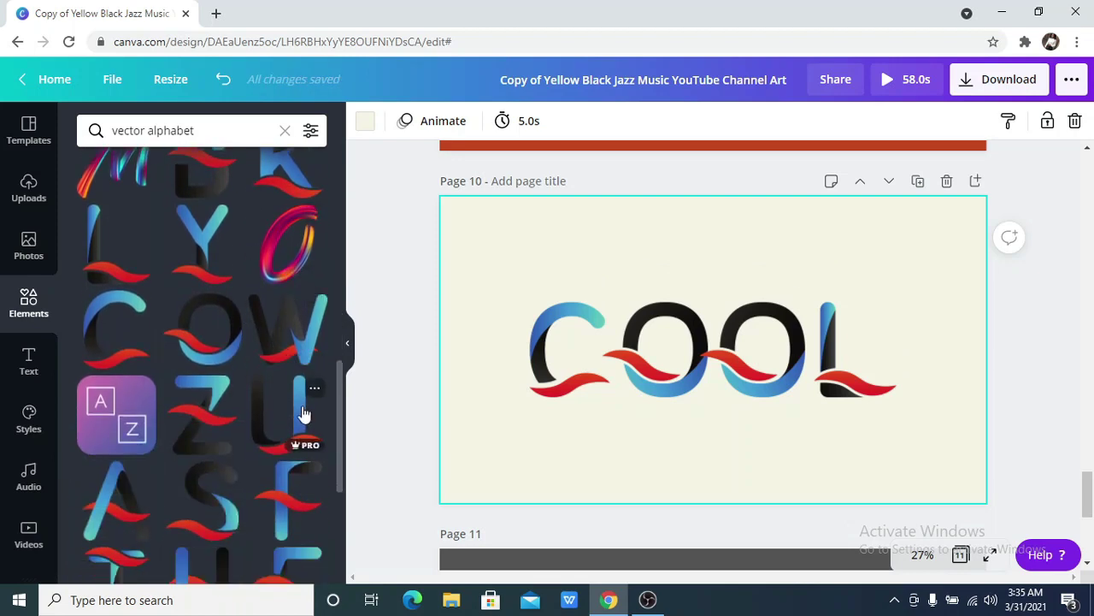
pyautogui.scroll(-2, 301, 402)
pyautogui.scroll(-2, 301, 401)
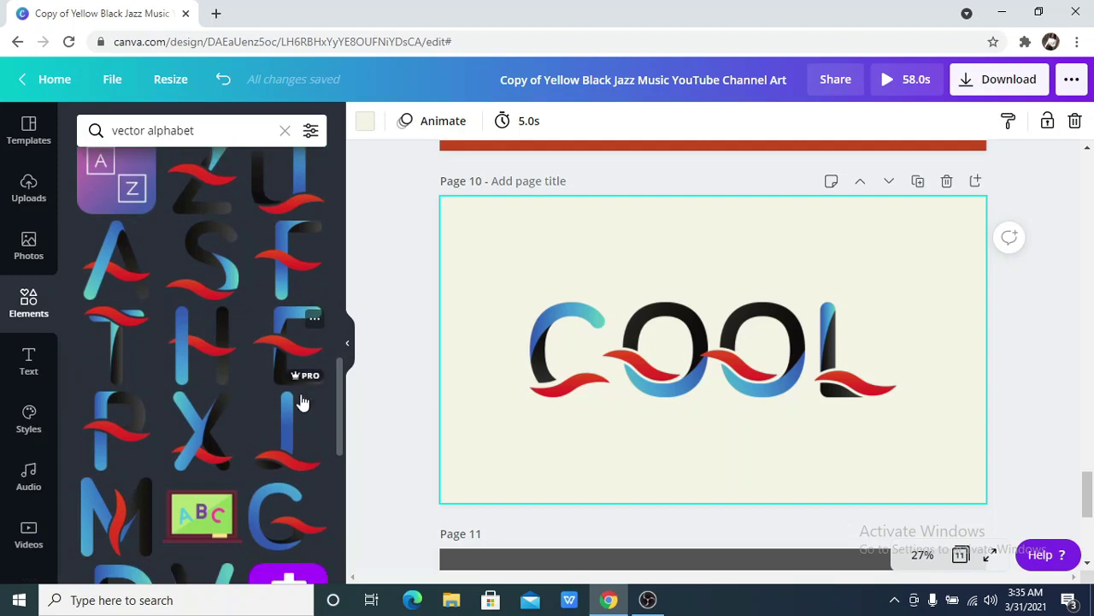
pyautogui.scroll(-1, 301, 401)
pyautogui.scroll(3, 301, 402)
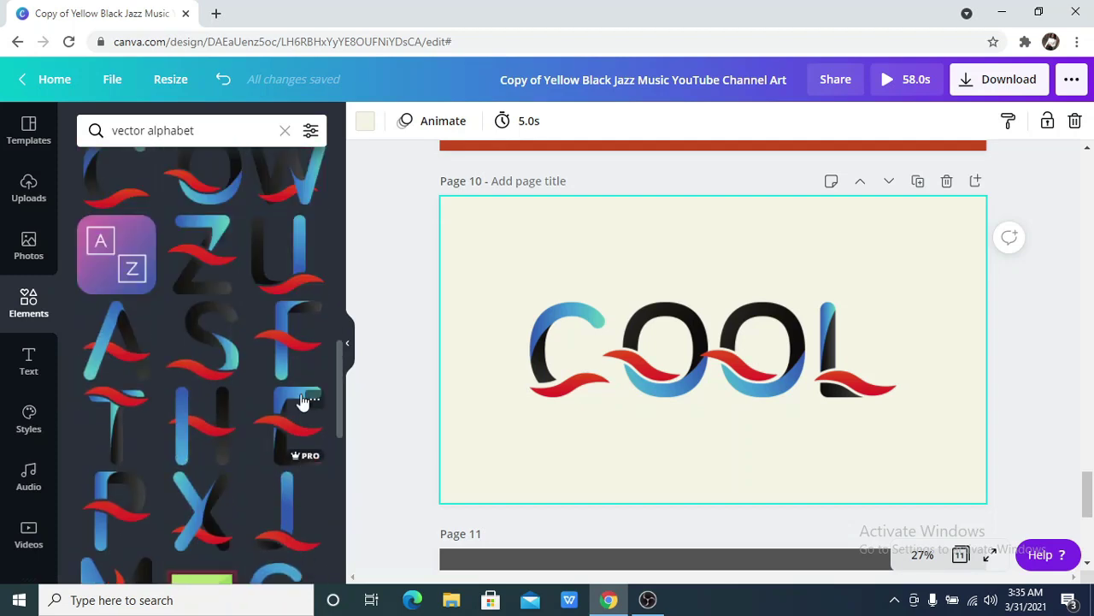
pyautogui.scroll(2, 301, 402)
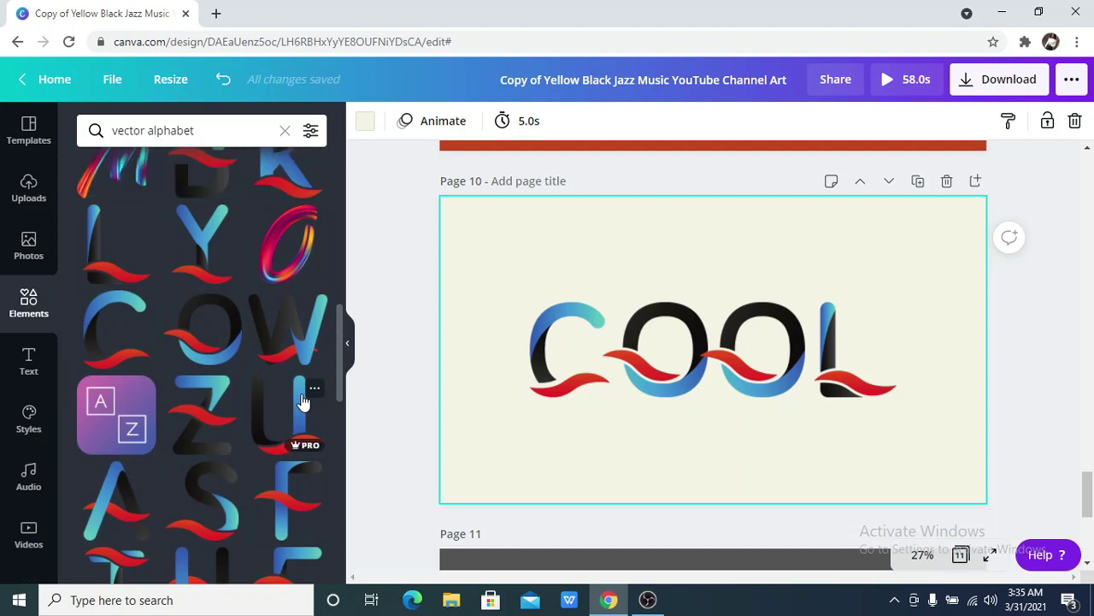
pyautogui.scroll(-1, 300, 402)
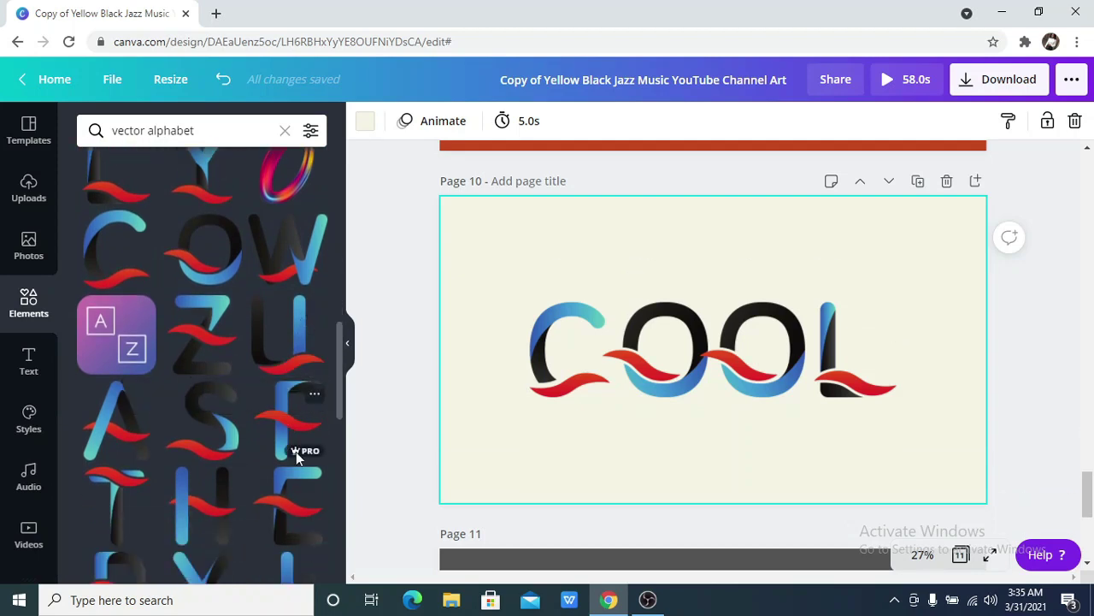
pyautogui.moveTo(296, 458)
pyautogui.scroll(-3, 301, 453)
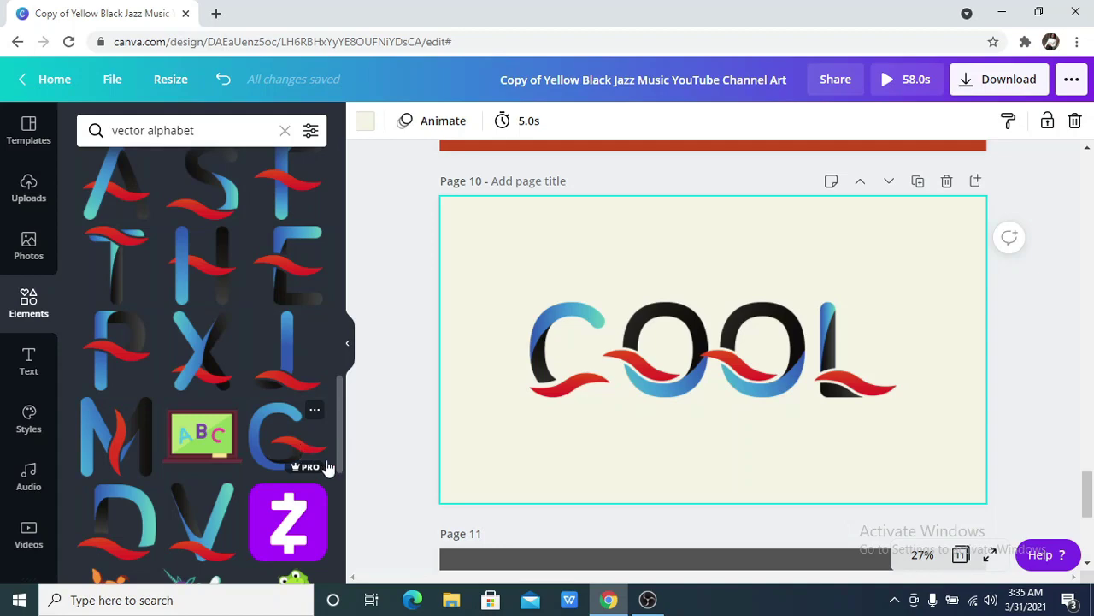
pyautogui.scroll(-5, 304, 451)
pyautogui.scroll(4, 308, 459)
pyautogui.scroll(3, 306, 451)
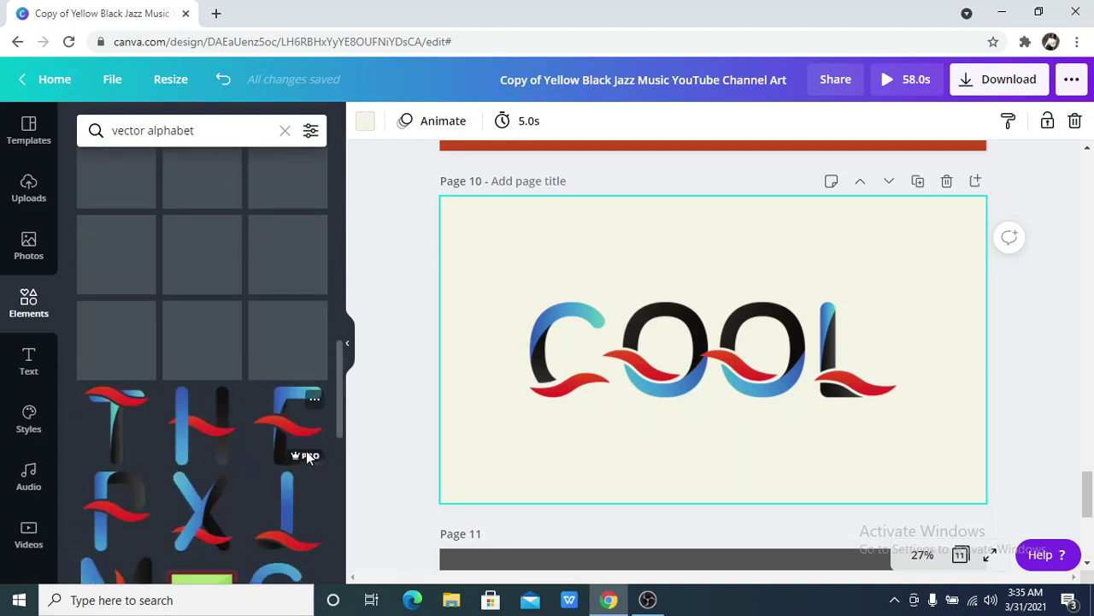
# Collapse the elements side panel and view the SUBSCRIBE graphic on page 11
pyautogui.click(371, 424)
pyautogui.click(352, 344)
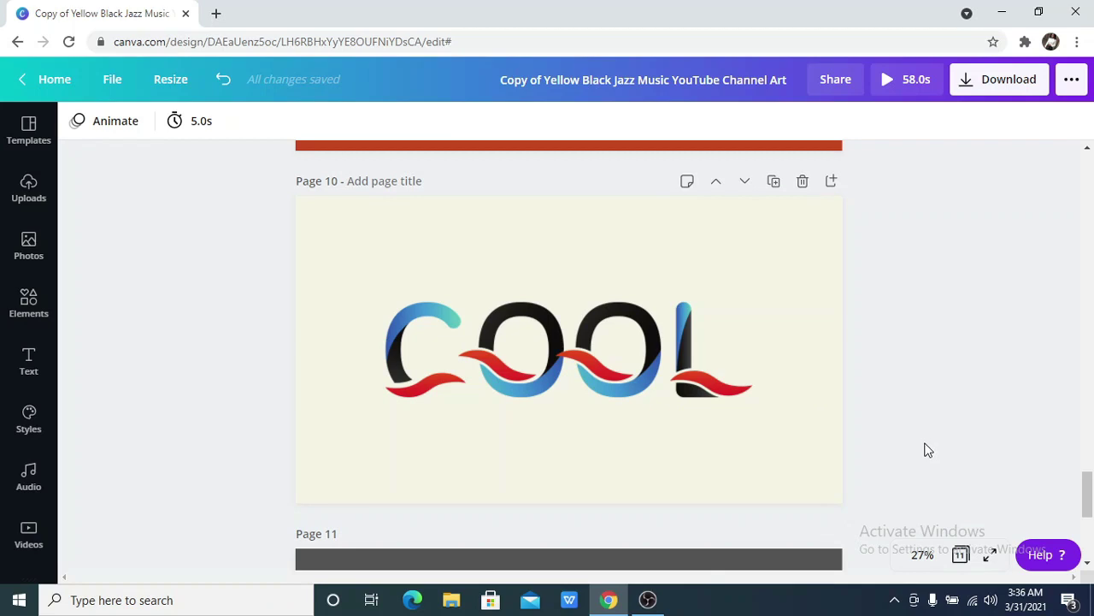
pyautogui.scroll(-3, 927, 451)
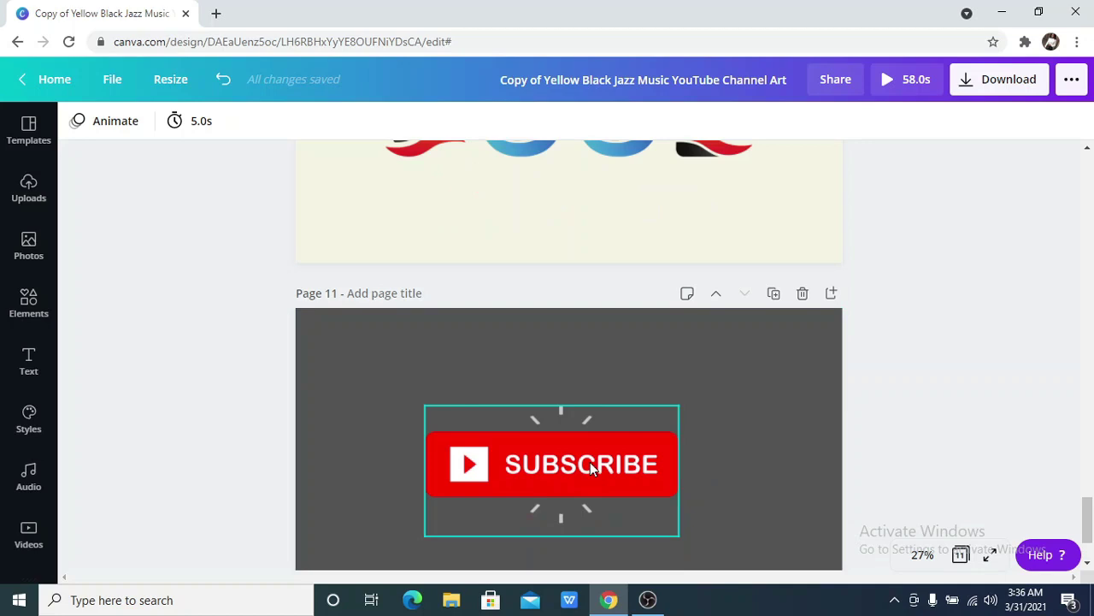
pyautogui.scroll(-2, 590, 462)
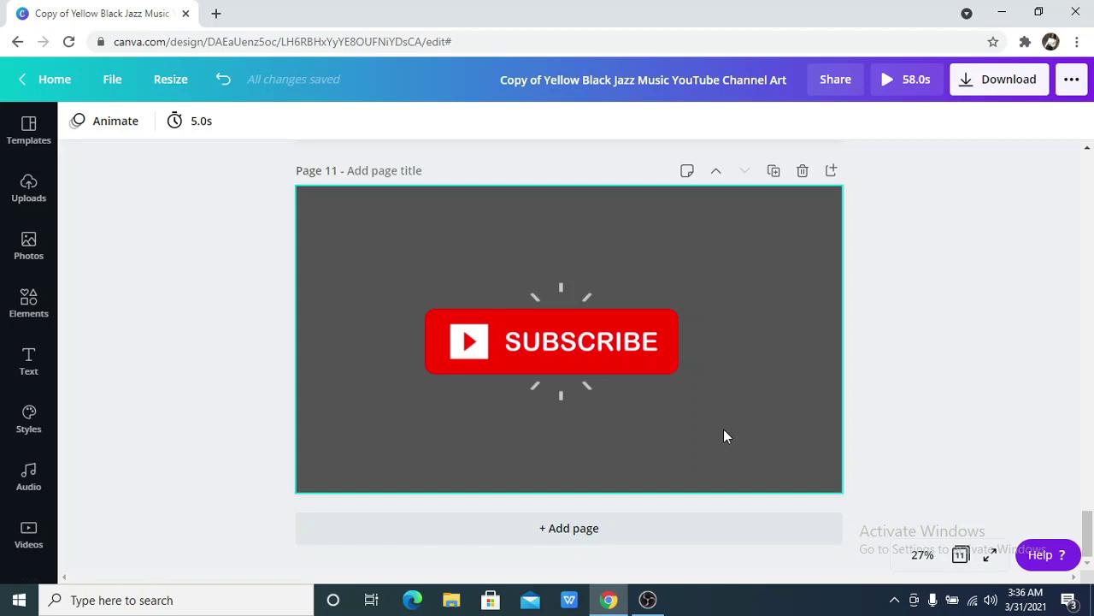
pyautogui.scroll(2, 971, 419)
pyautogui.scroll(2, 971, 422)
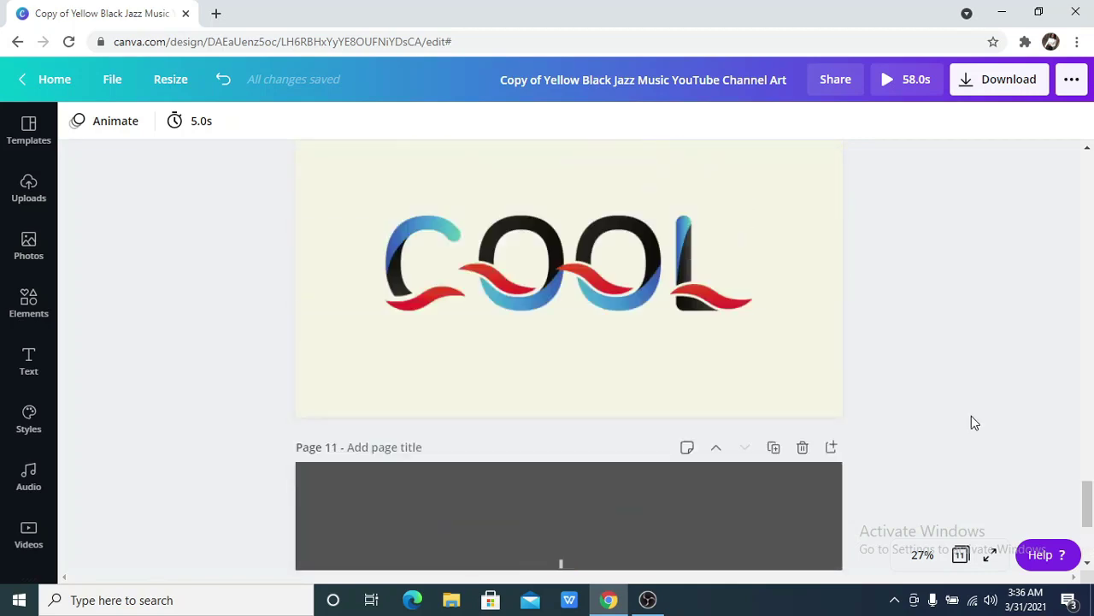